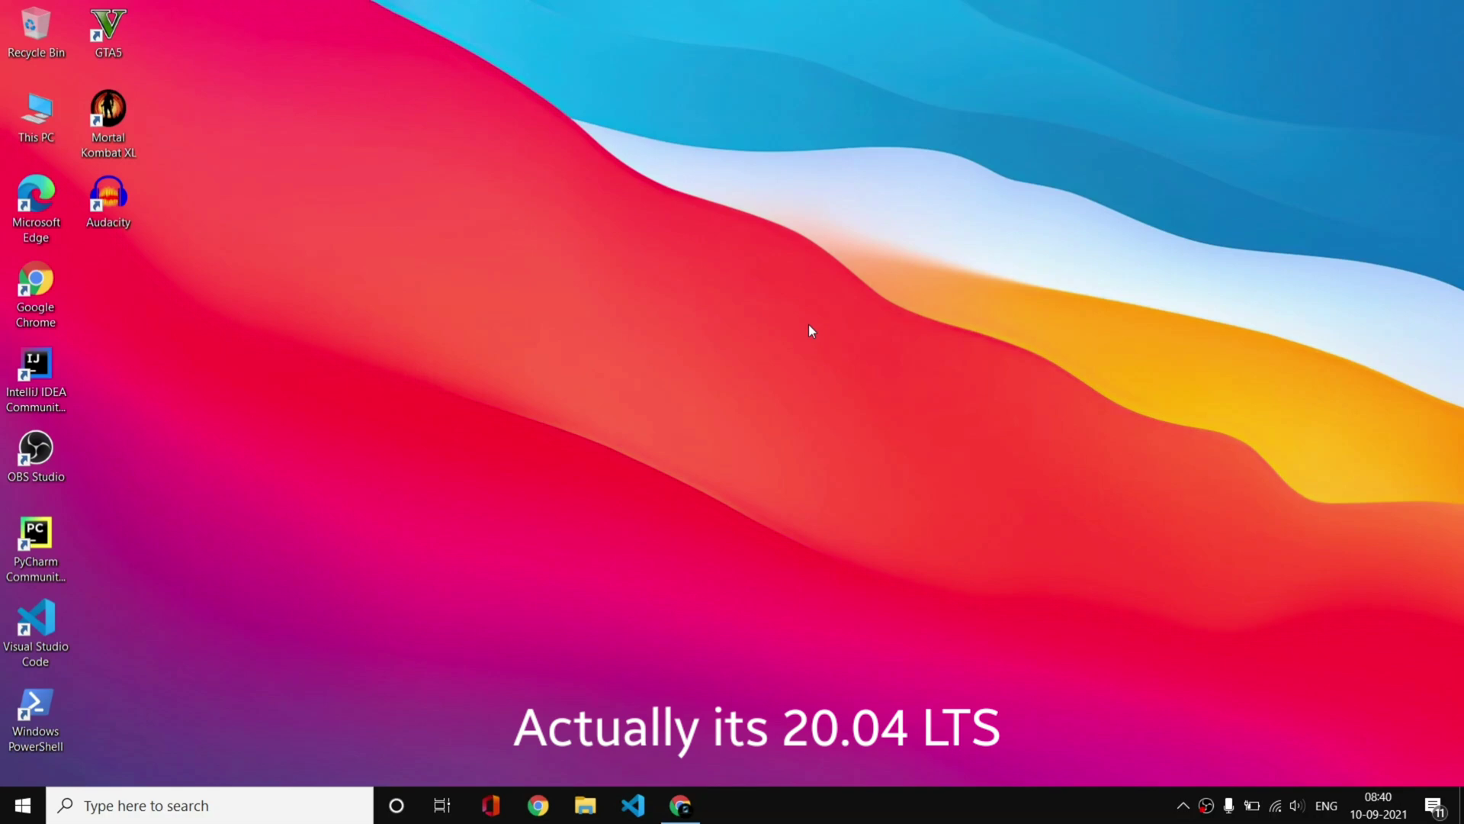
# Step: Open Chrome, search Google for "vmware" and open the Workstation Player result
pyautogui.click(680, 804)
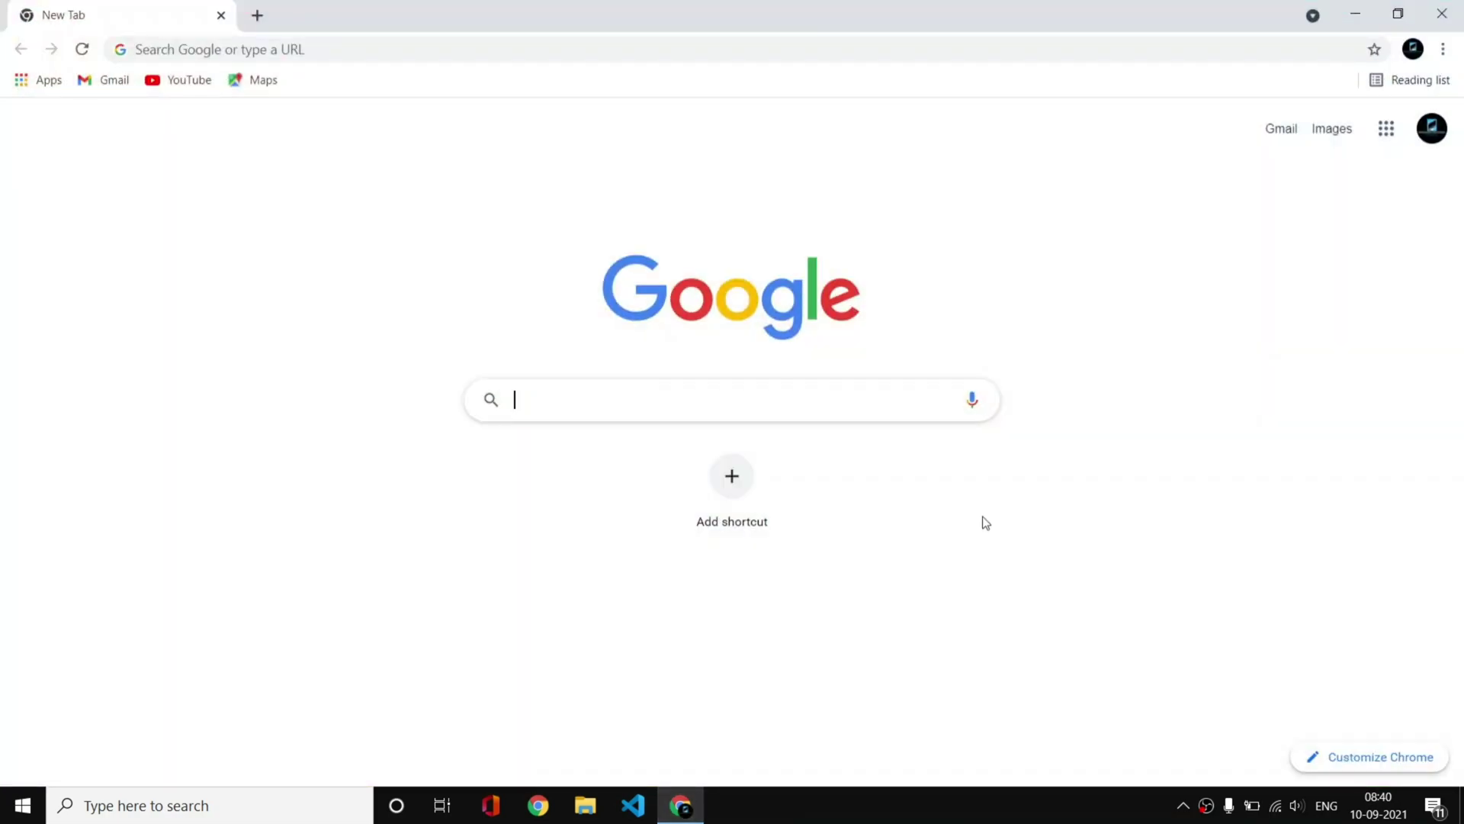
pyautogui.write('vmware')
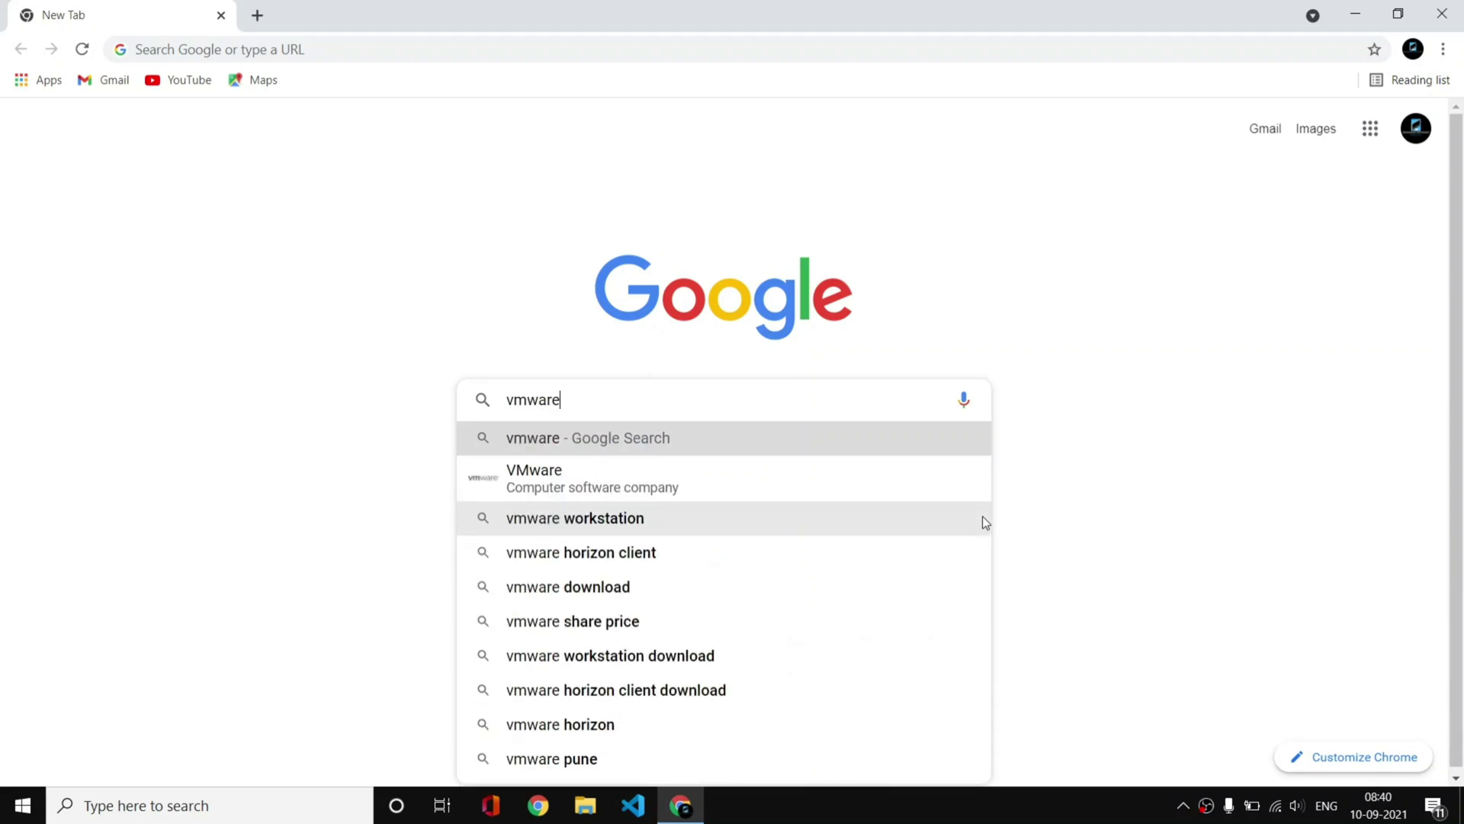
pyautogui.press('Return')
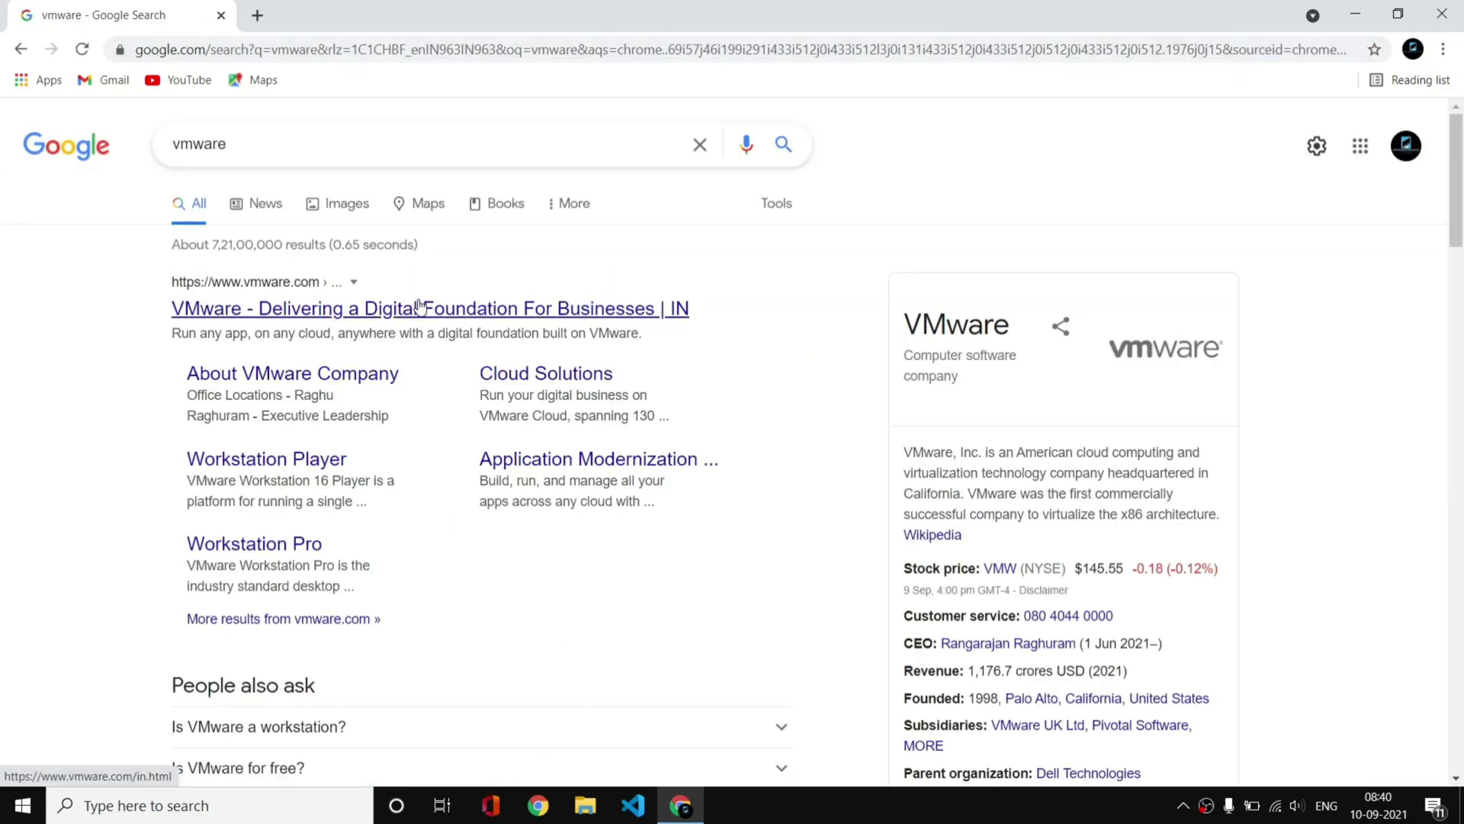
pyautogui.click(302, 464)
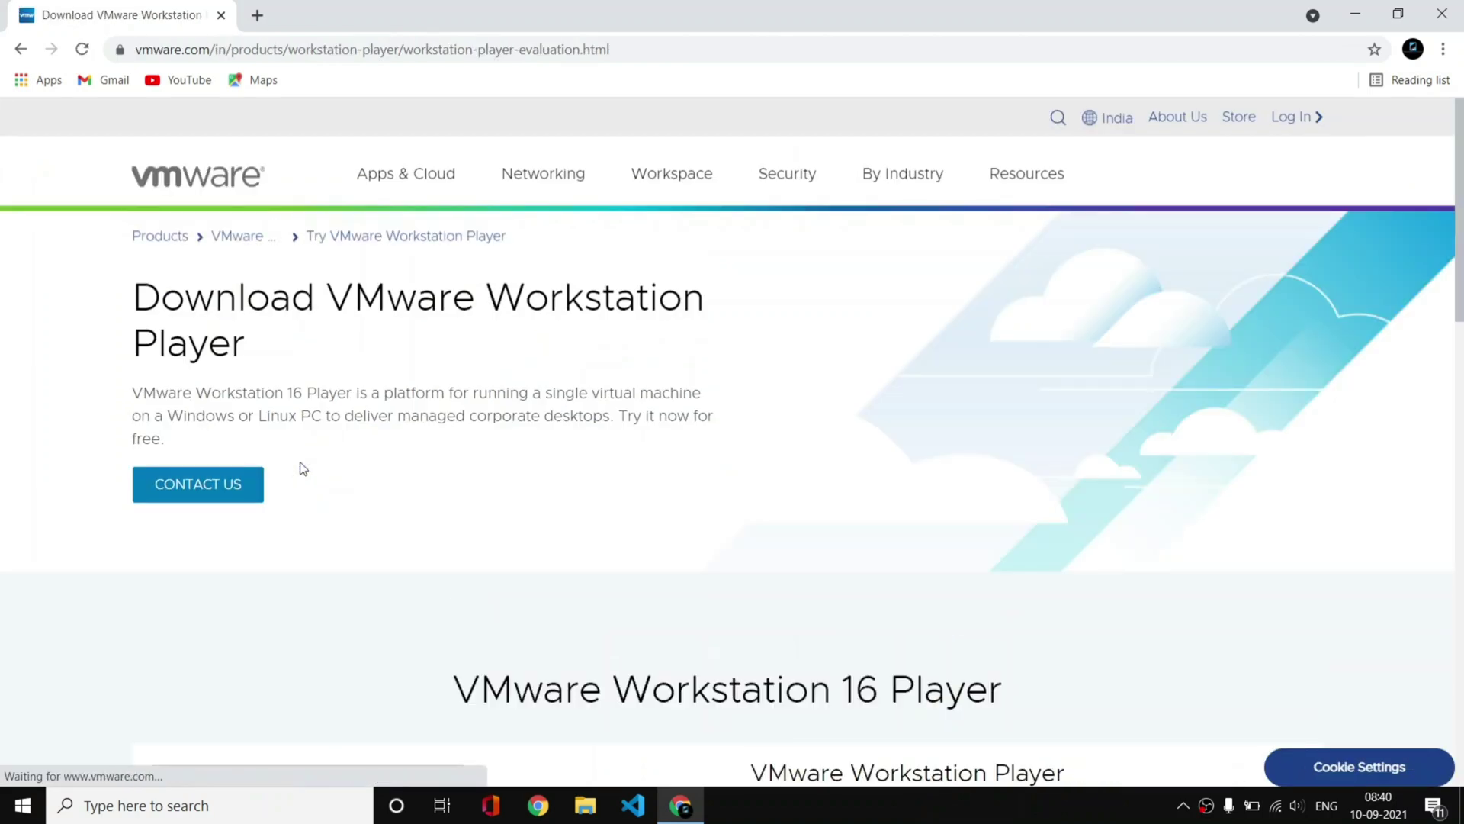
# Step: Download Workstation 16.0 Player for Windows from the VMware evaluation page
pyautogui.scroll(-1, 769, 644)
pyautogui.scroll(-6, 770, 644)
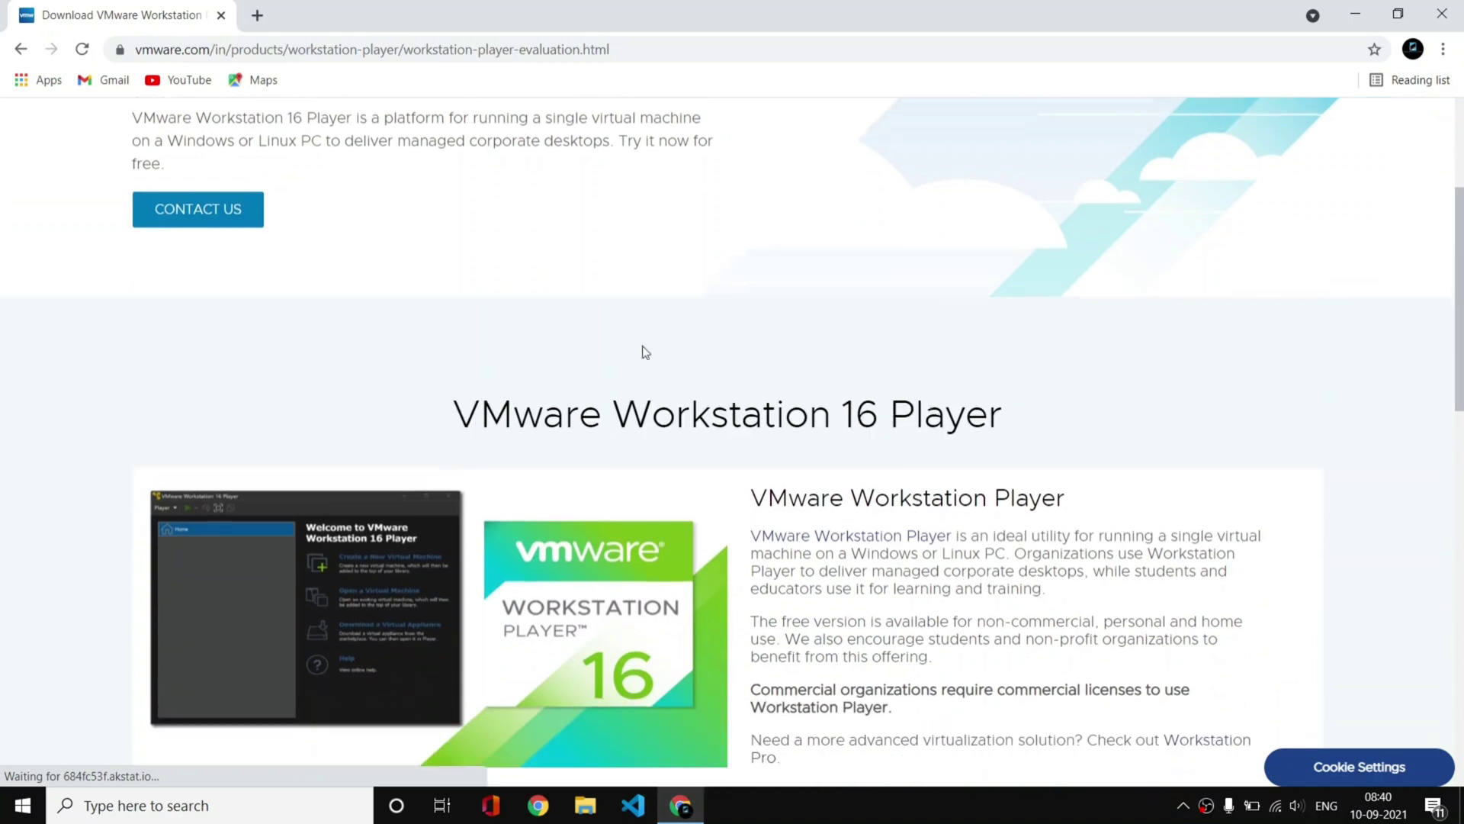
pyautogui.scroll(-2, 825, 331)
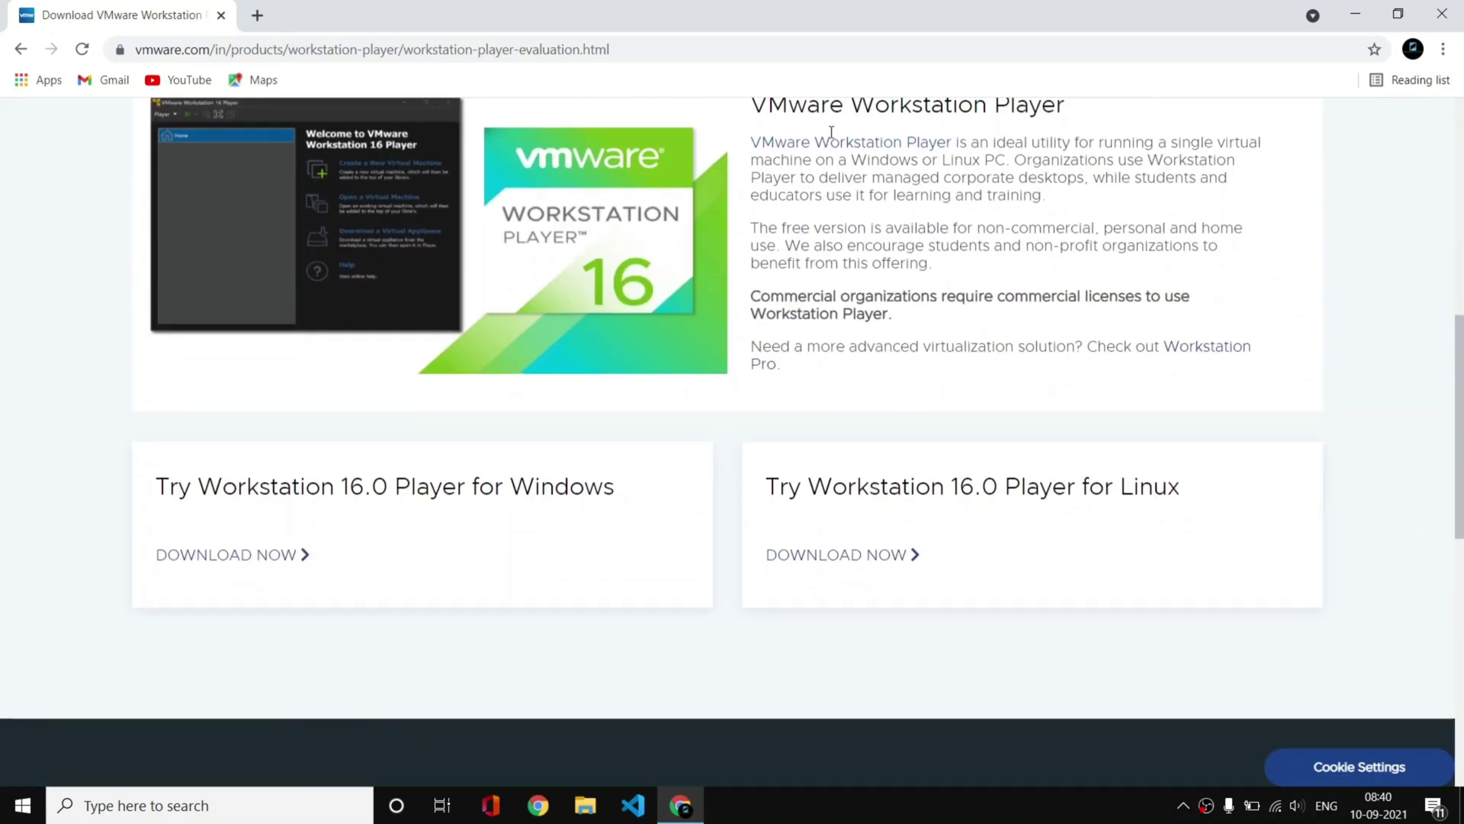
pyautogui.scroll(-1, 848, 328)
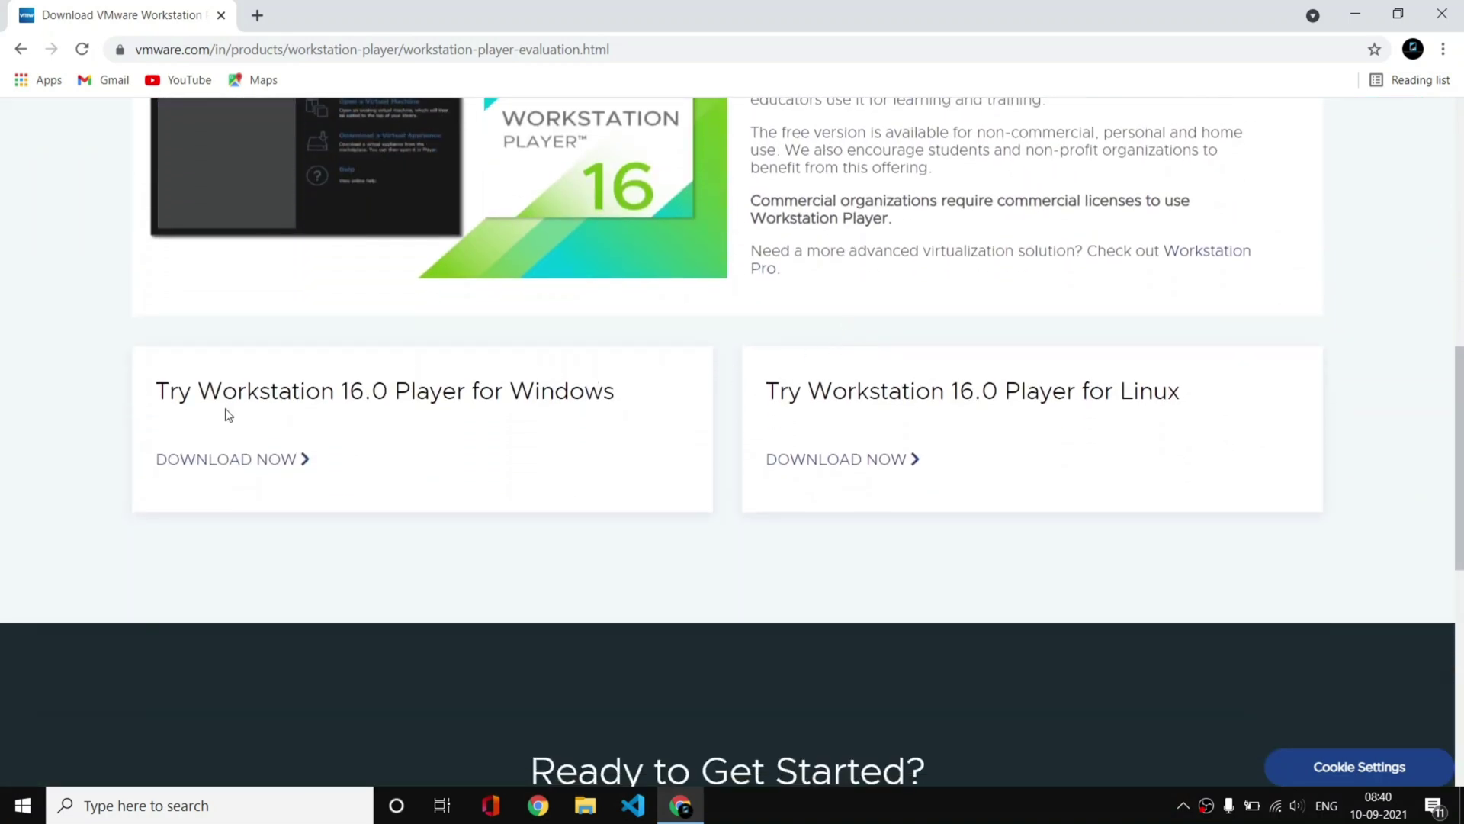
pyautogui.moveTo(169, 393); pyautogui.dragTo(616, 416)
pyautogui.click(213, 468)
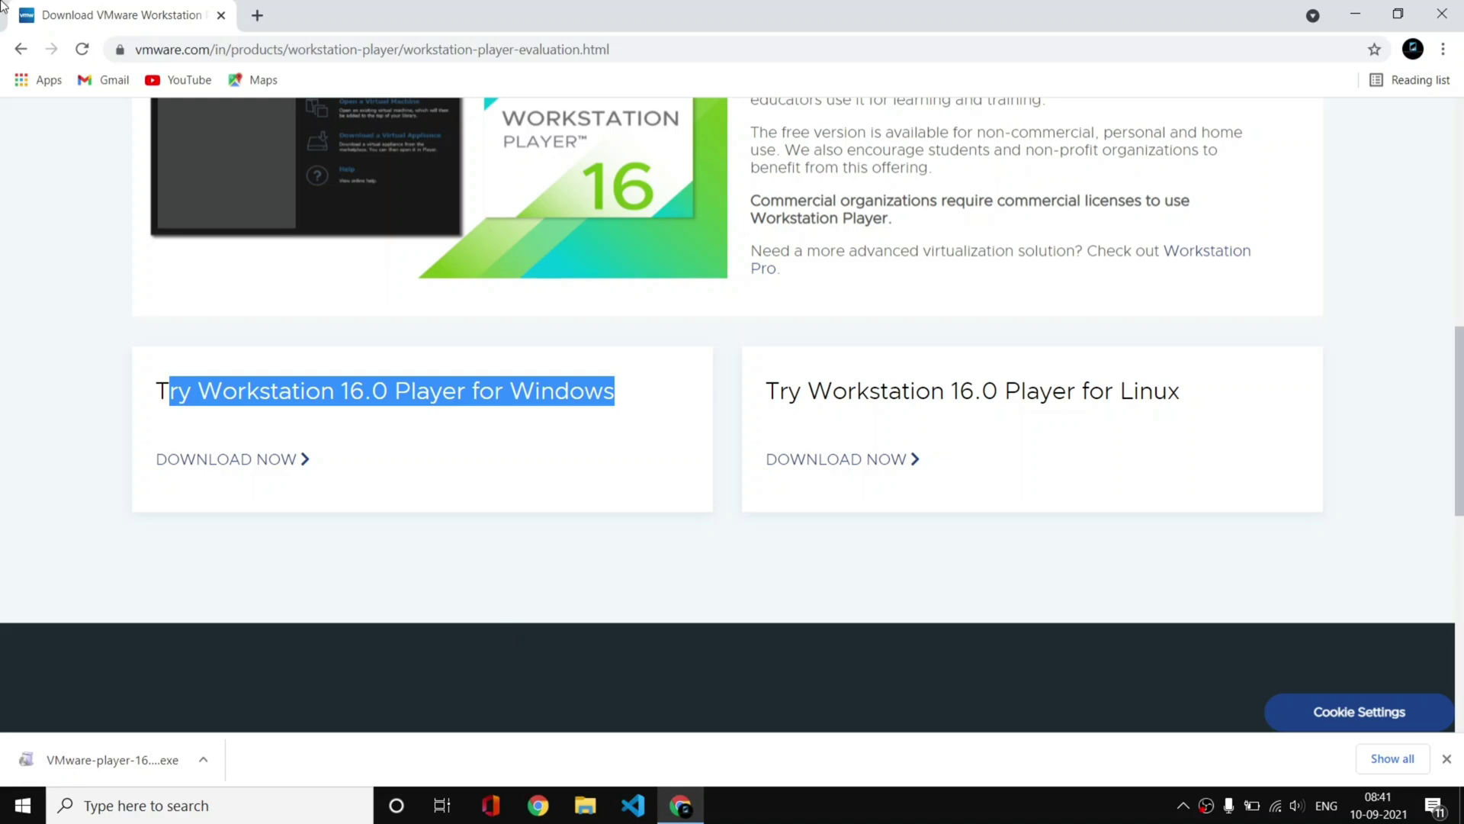
pyautogui.click(418, 562)
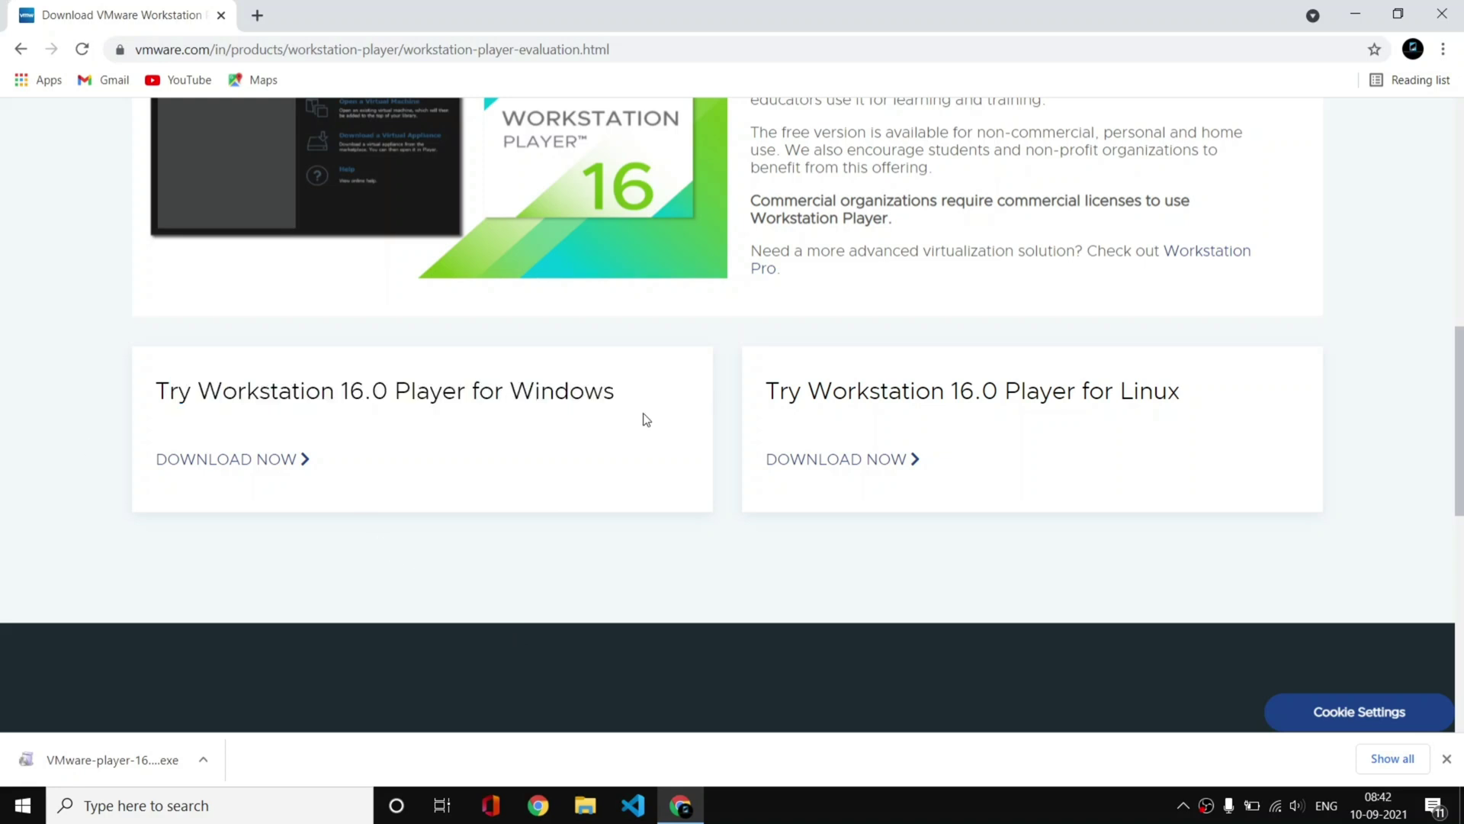
# Step: Open ubuntu.com in a new browser tab and close the VMware page
pyautogui.click(257, 15)
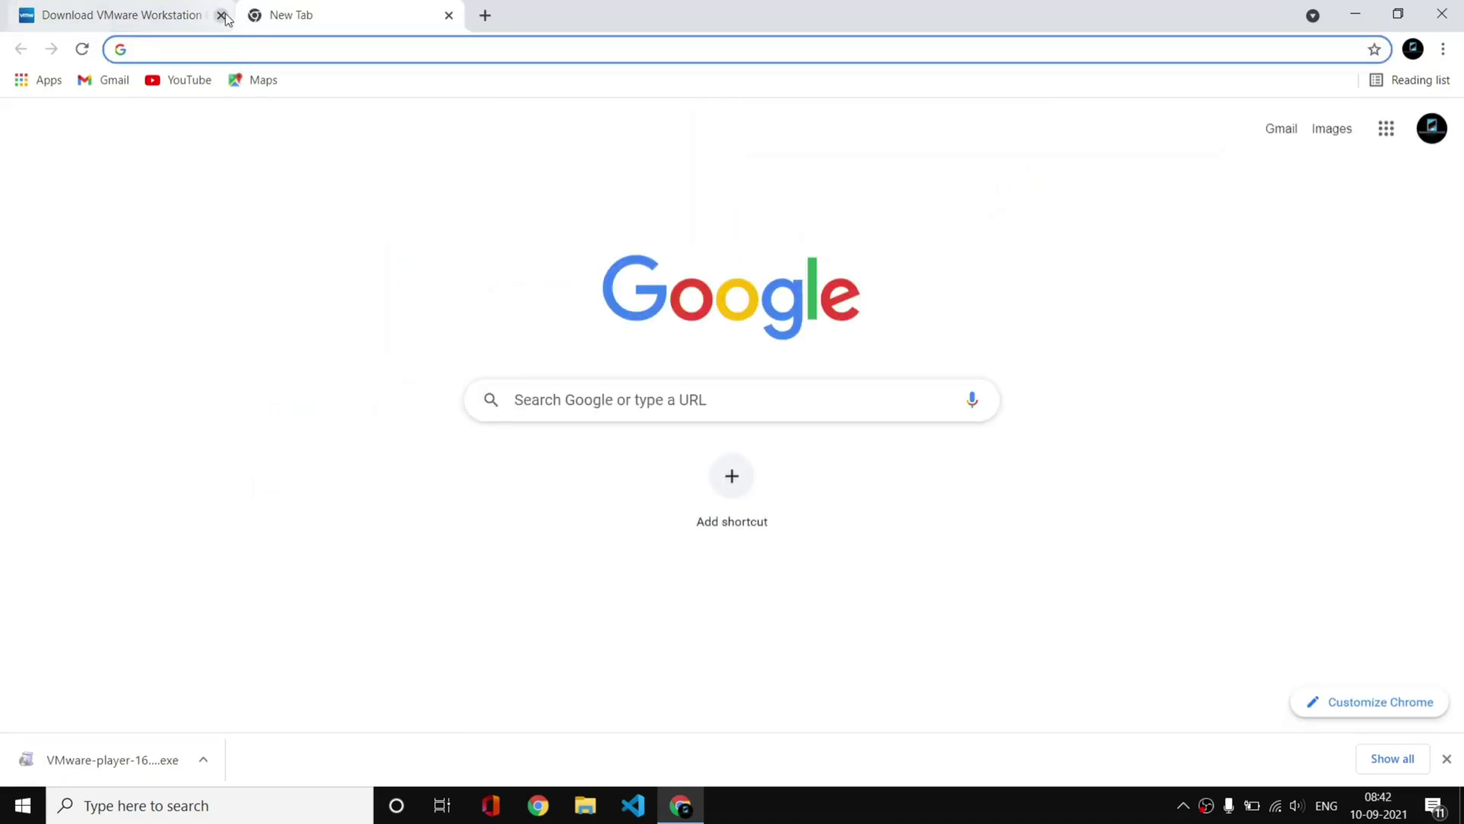
pyautogui.click(220, 15)
pyautogui.write('ubuntu.com')
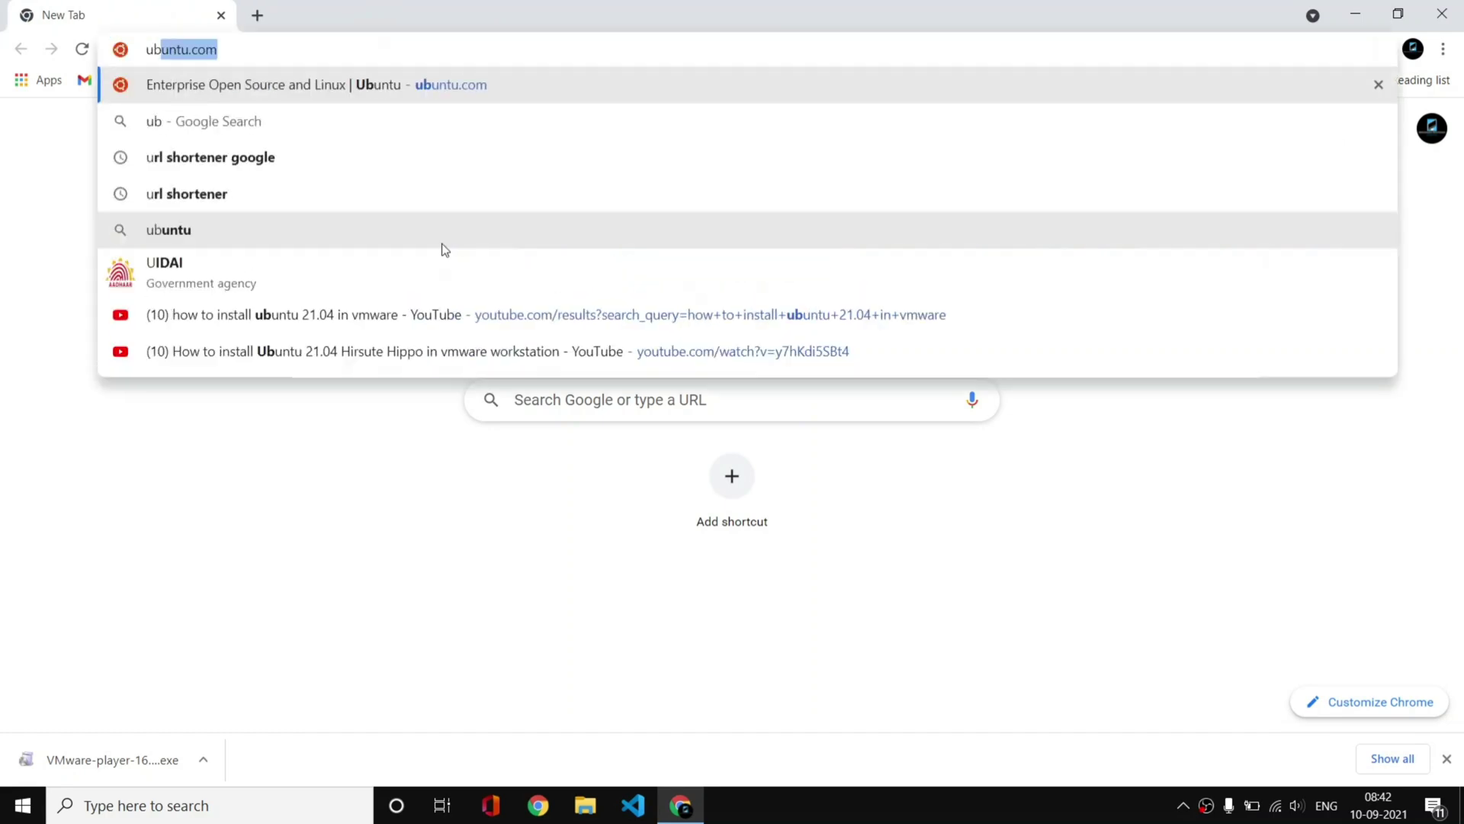
pyautogui.press('Return')
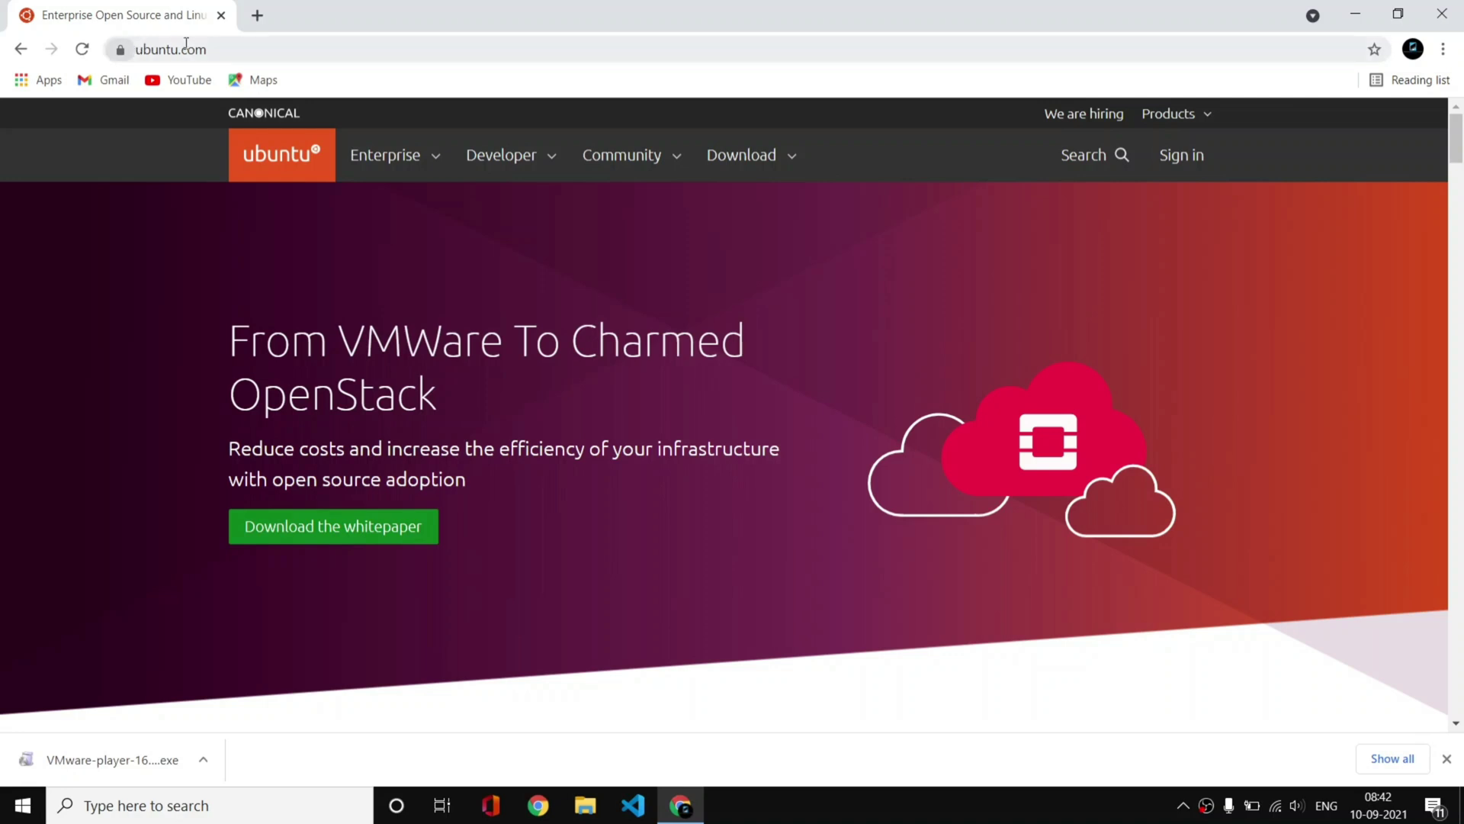
pyautogui.click(142, 55)
pyautogui.click(169, 367)
# Step: Download the 20.04 LTS version of Ubuntu Desktop from the Ubuntu site
pyautogui.scroll(-5, 543, 454)
pyautogui.scroll(5, 539, 455)
pyautogui.click(761, 168)
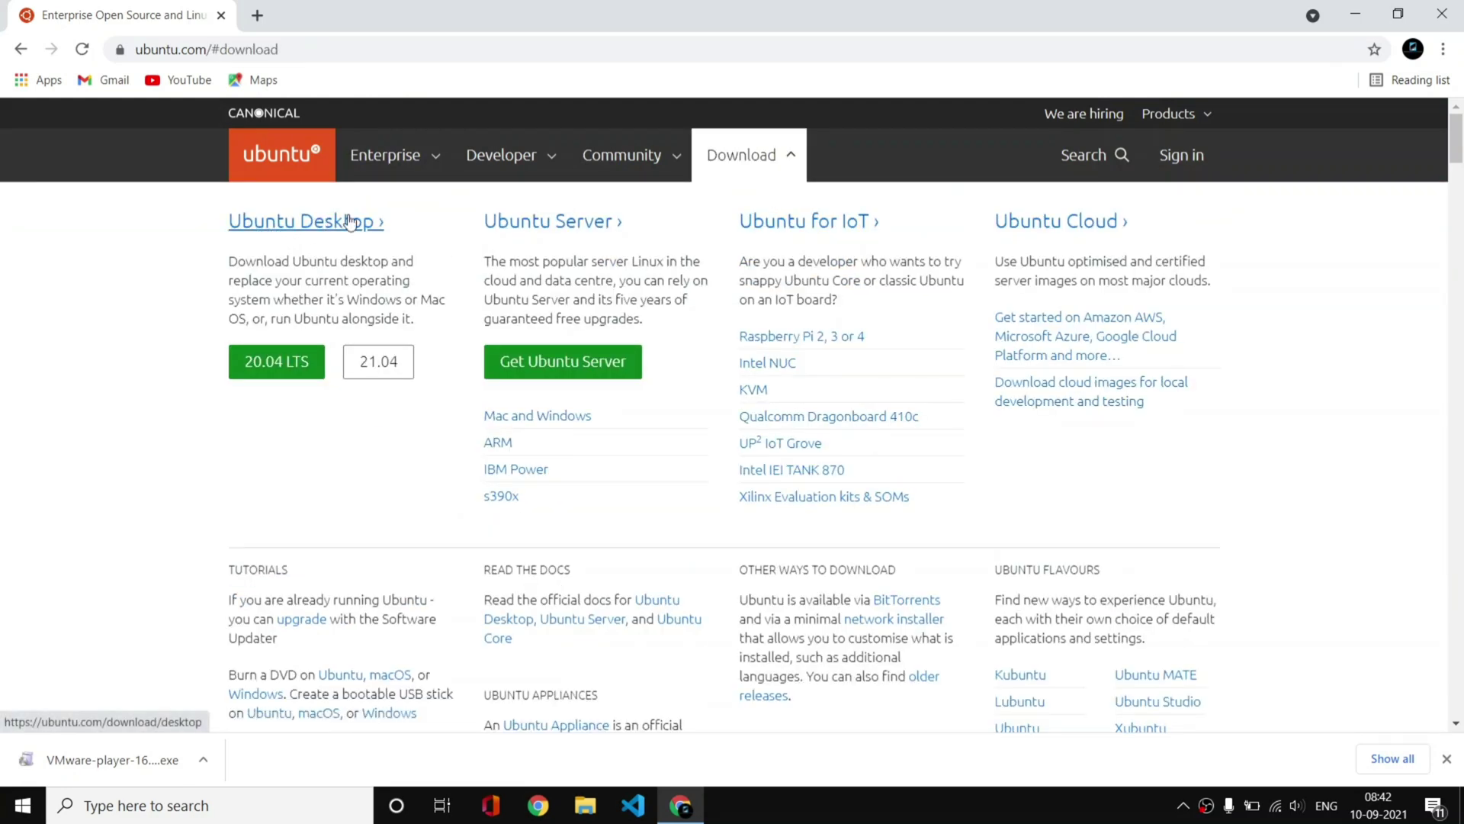
pyautogui.click(263, 374)
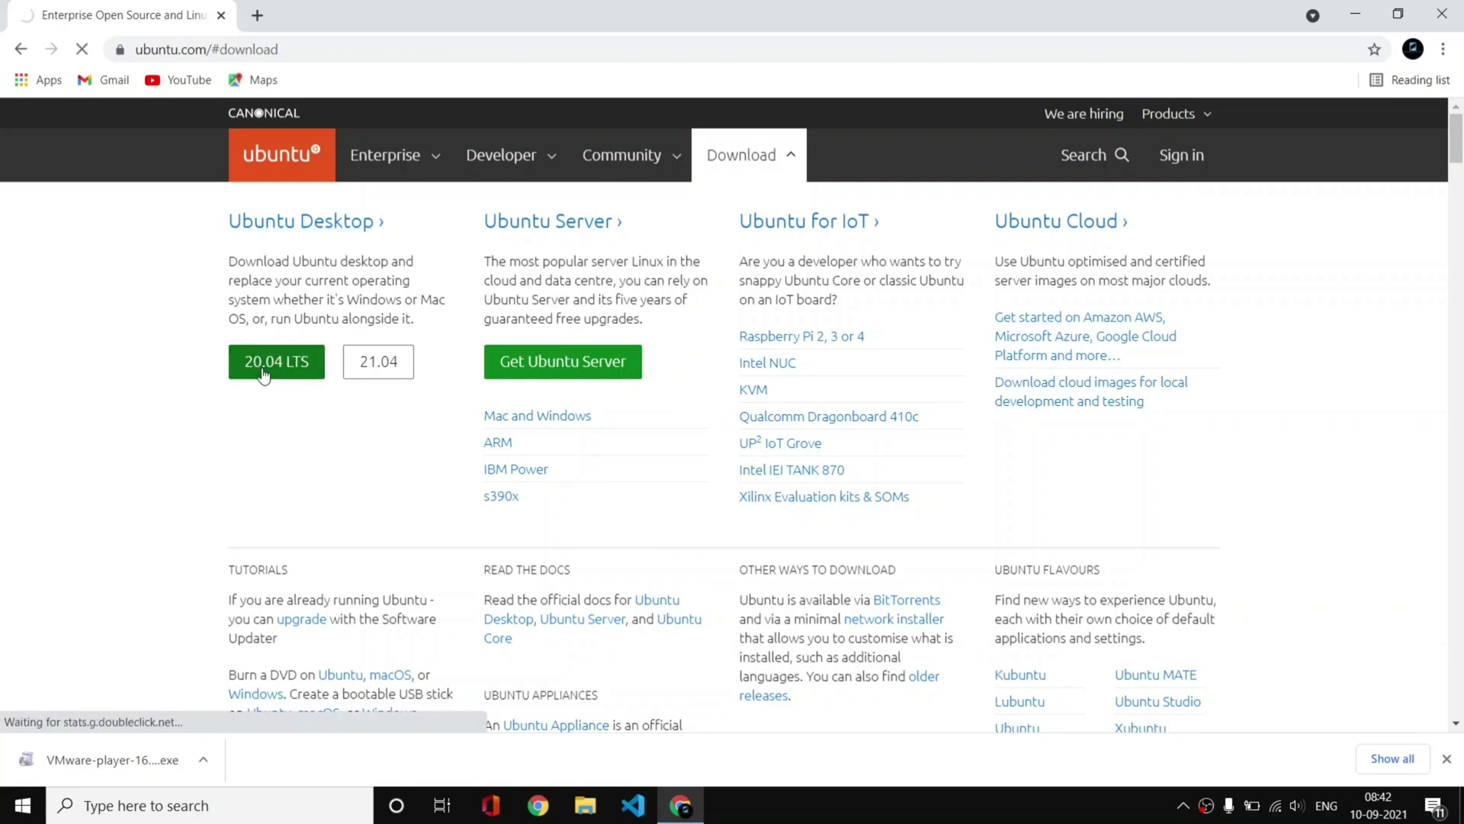
pyautogui.scroll(-1, 698, 470)
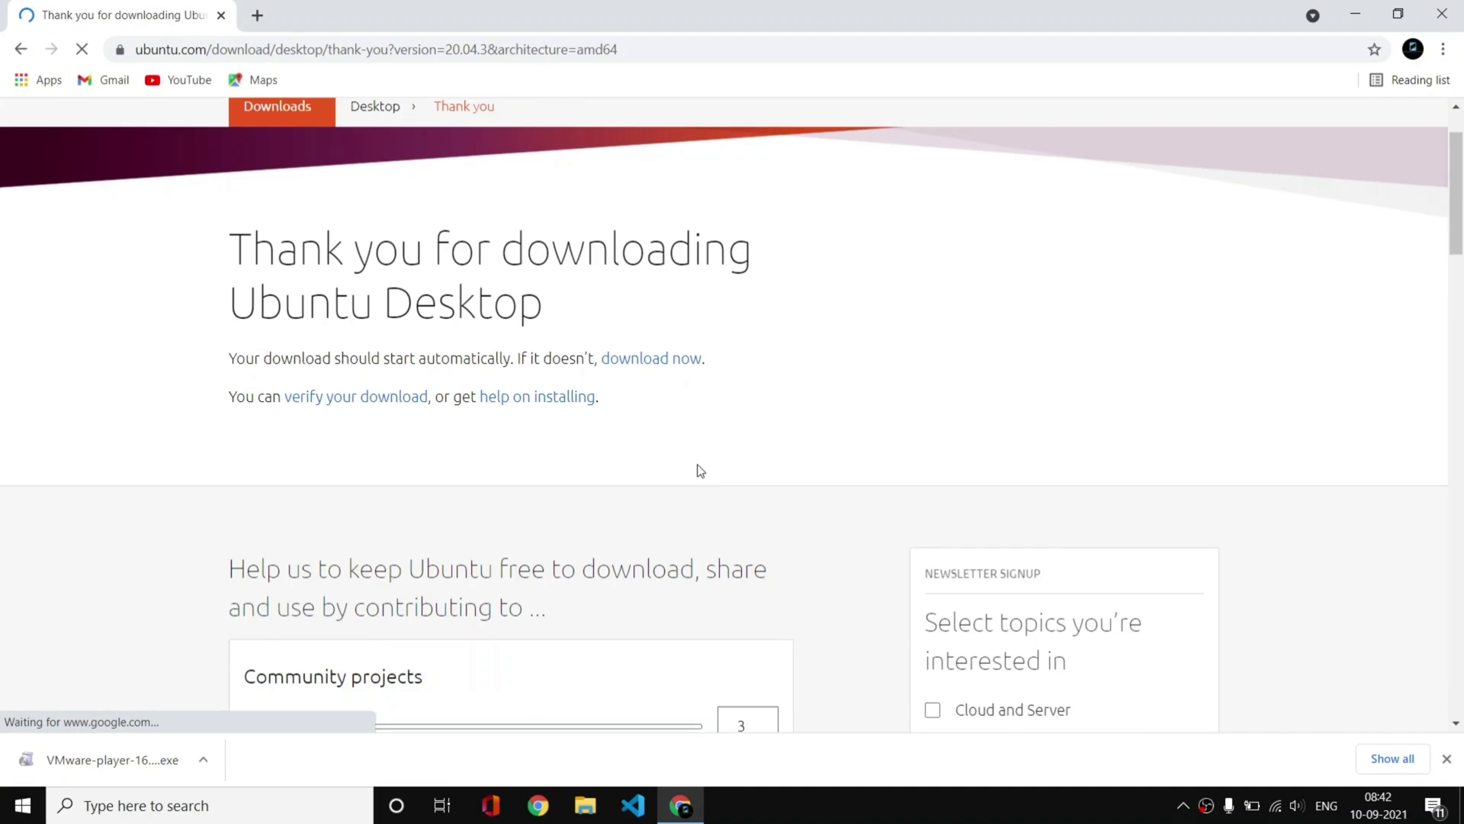
pyautogui.scroll(1, 668, 434)
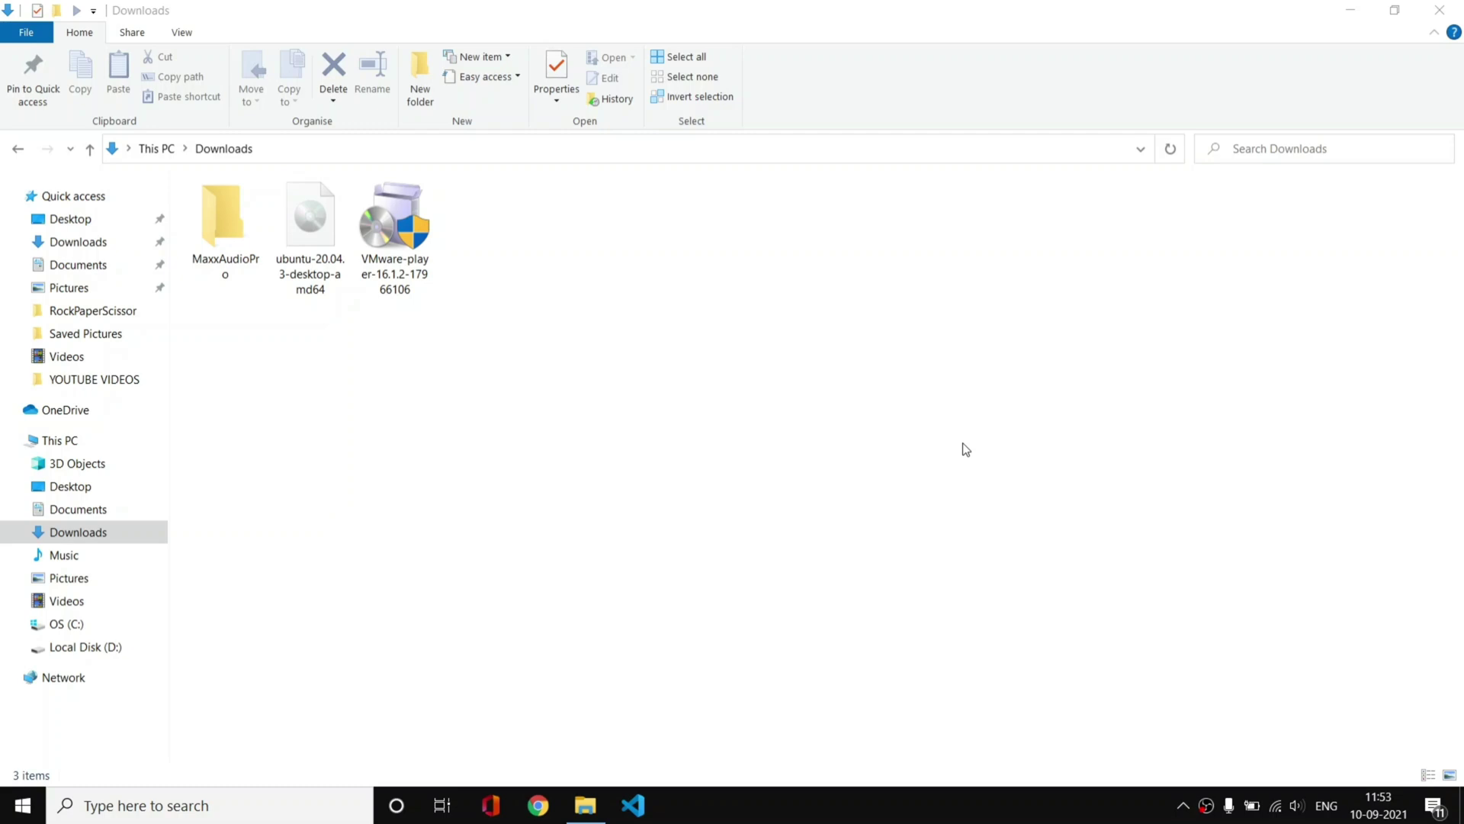
# Step: Run the downloaded VMware Player installer, accept the license agreement and enable the Enhanced Keyboard Driver
pyautogui.doubleClick(406, 268)
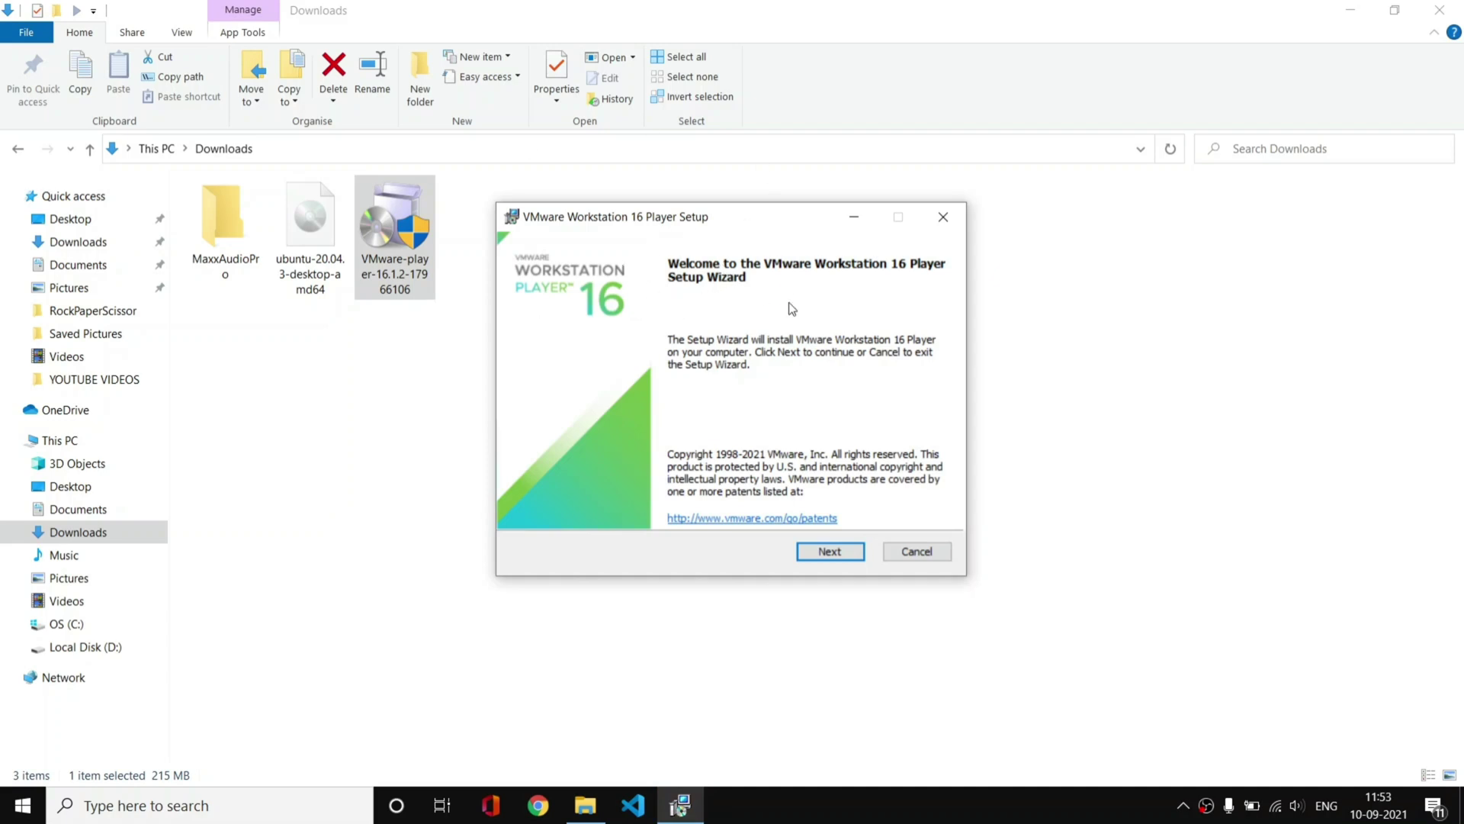
pyautogui.click(819, 552)
pyautogui.click(607, 513)
pyautogui.click(842, 552)
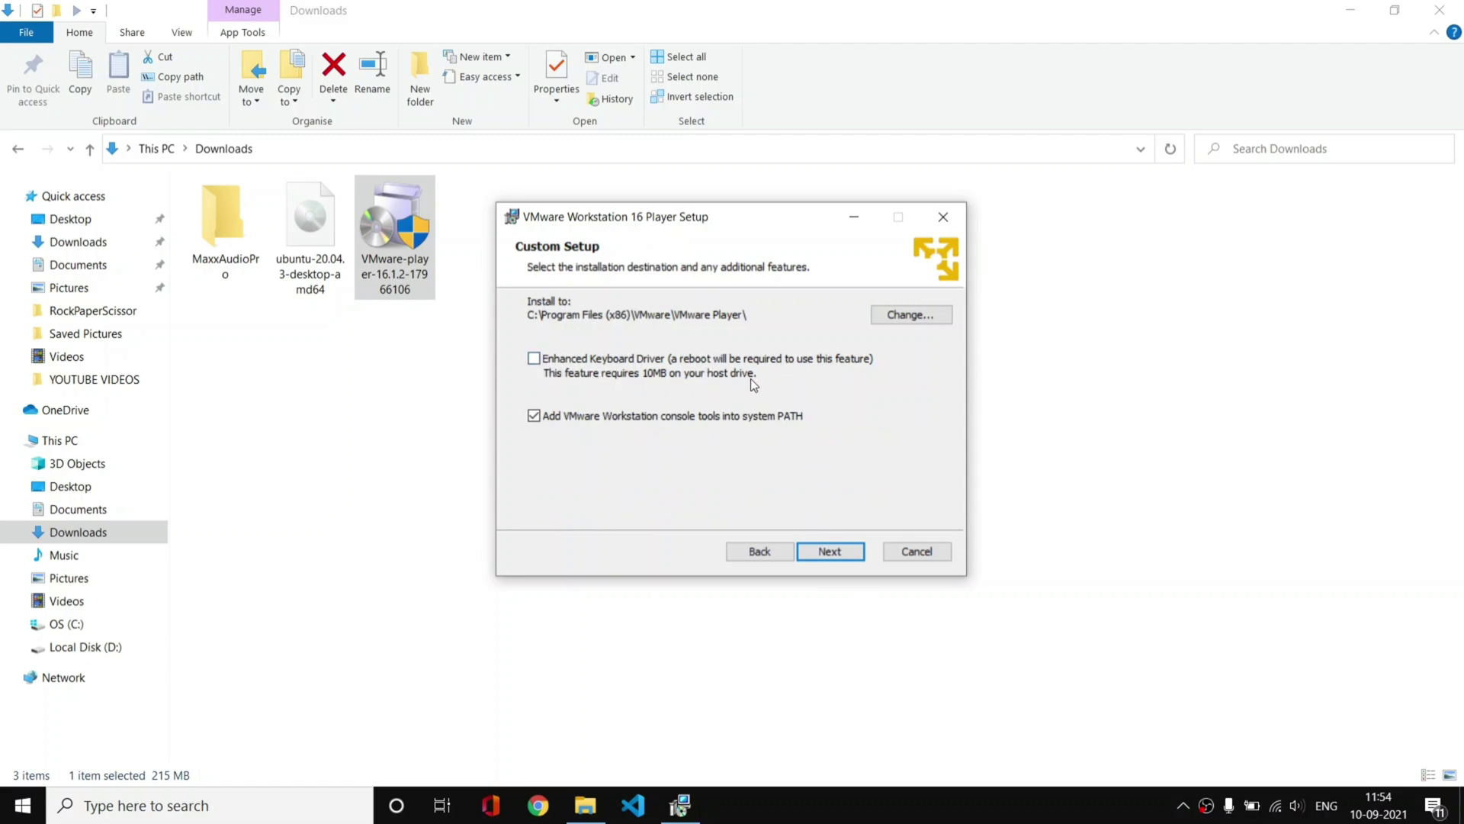
pyautogui.click(583, 365)
pyautogui.click(830, 551)
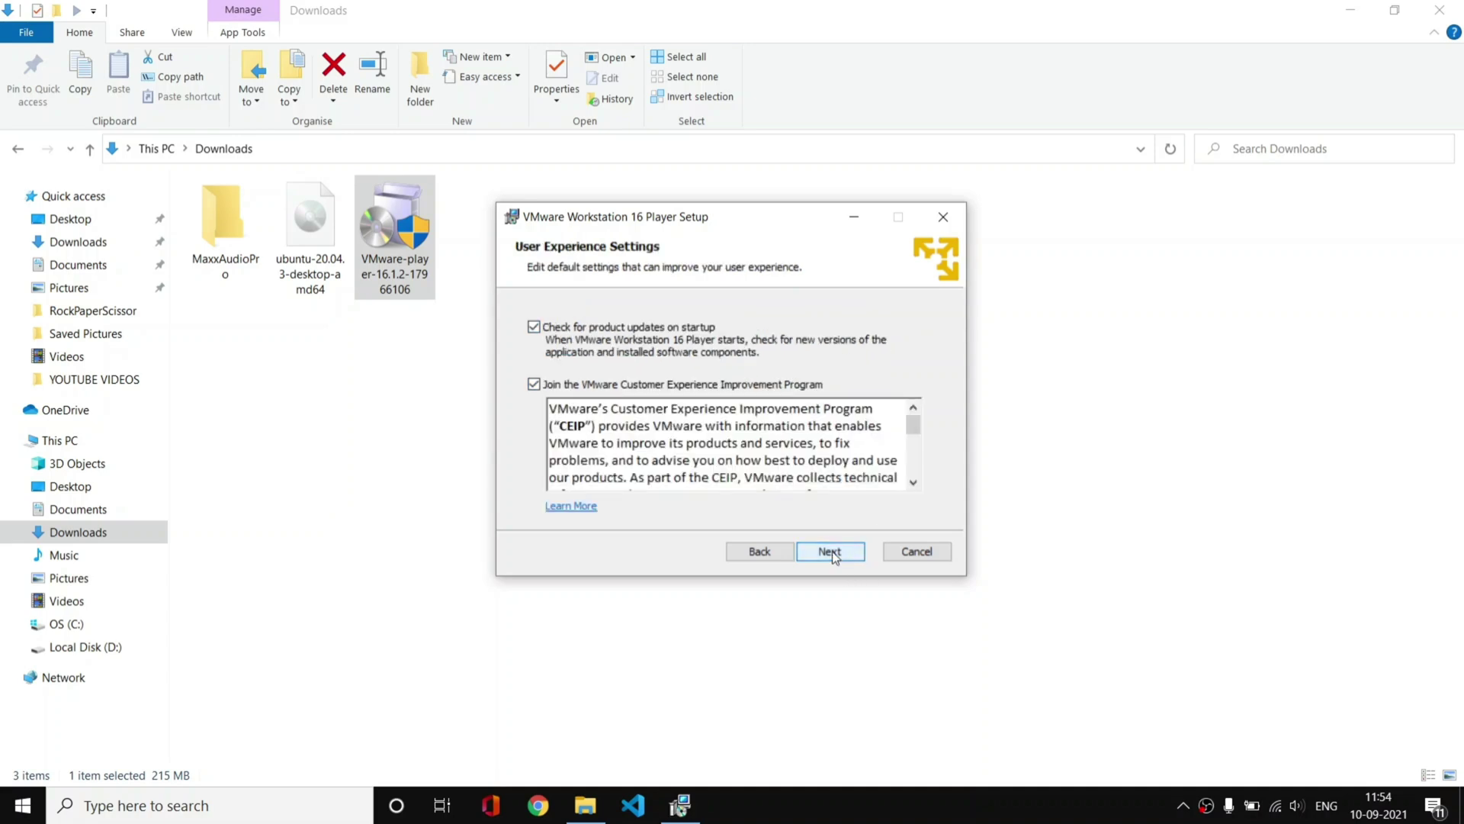
# Step: Install VMware Workstation 16 Player with the default user experience settings, then finish setup and decline the immediate restart
pyautogui.click(830, 552)
pyautogui.click(831, 551)
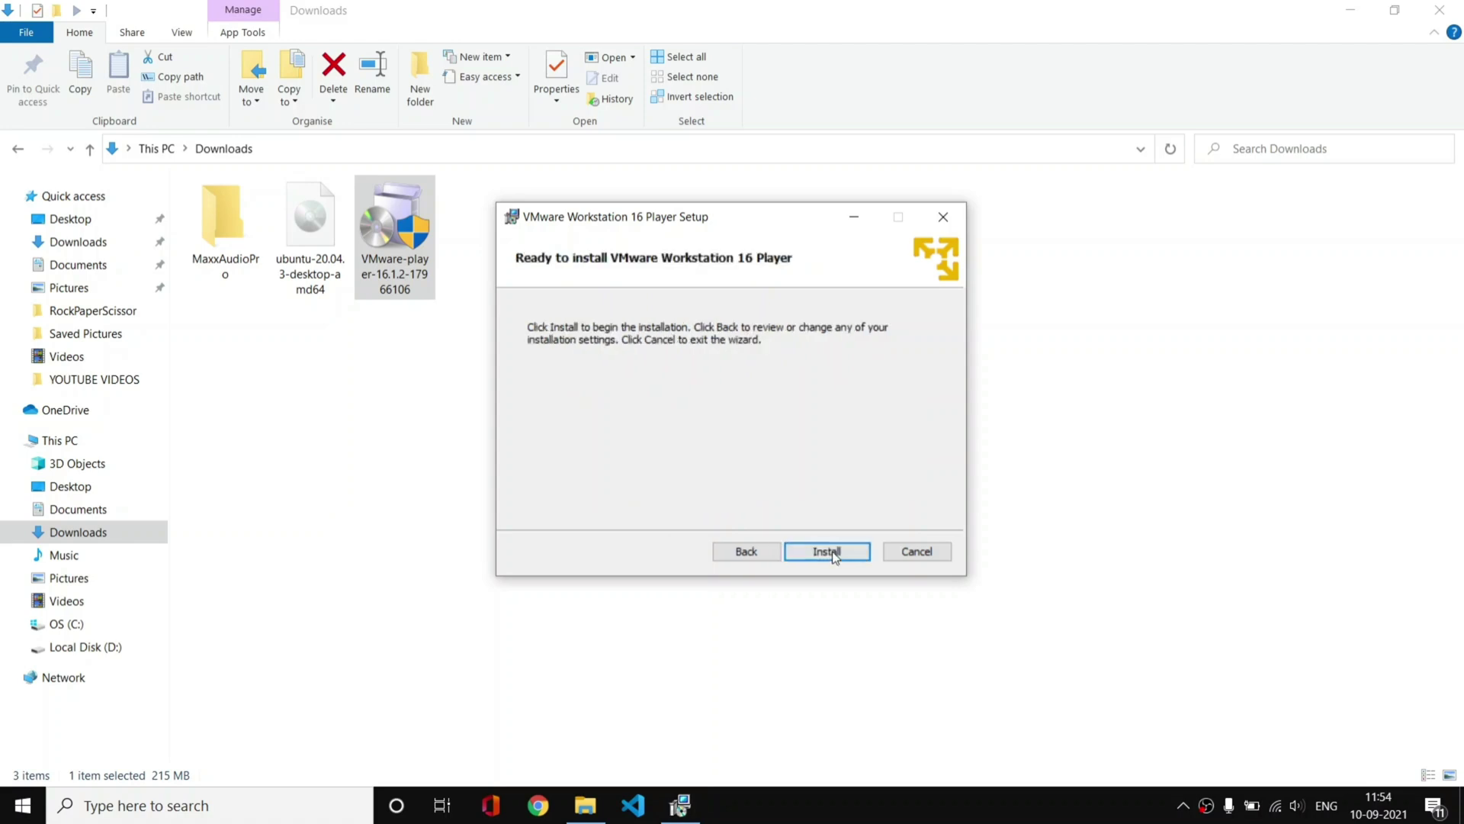
pyautogui.click(830, 551)
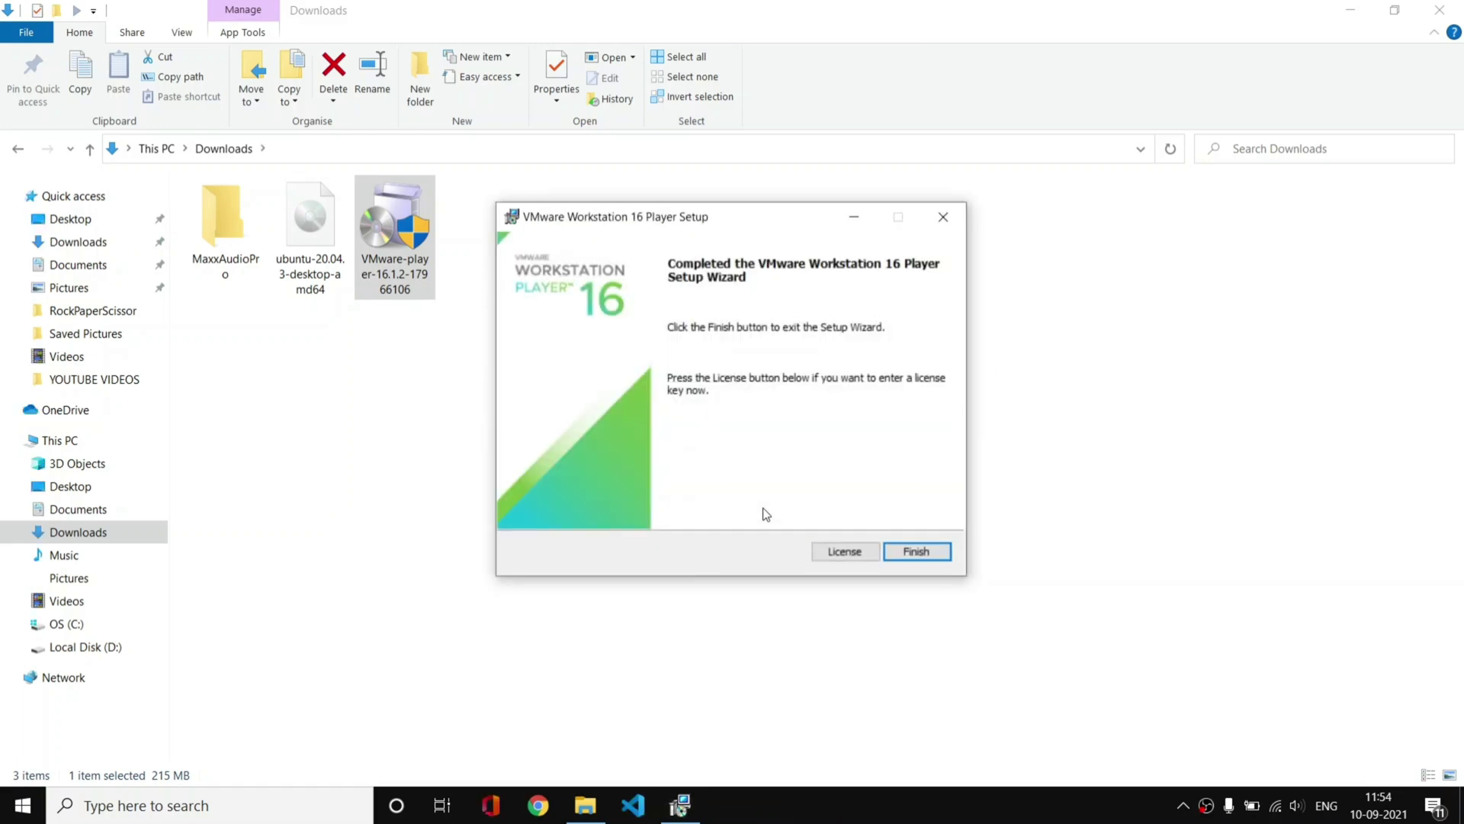
pyautogui.click(915, 550)
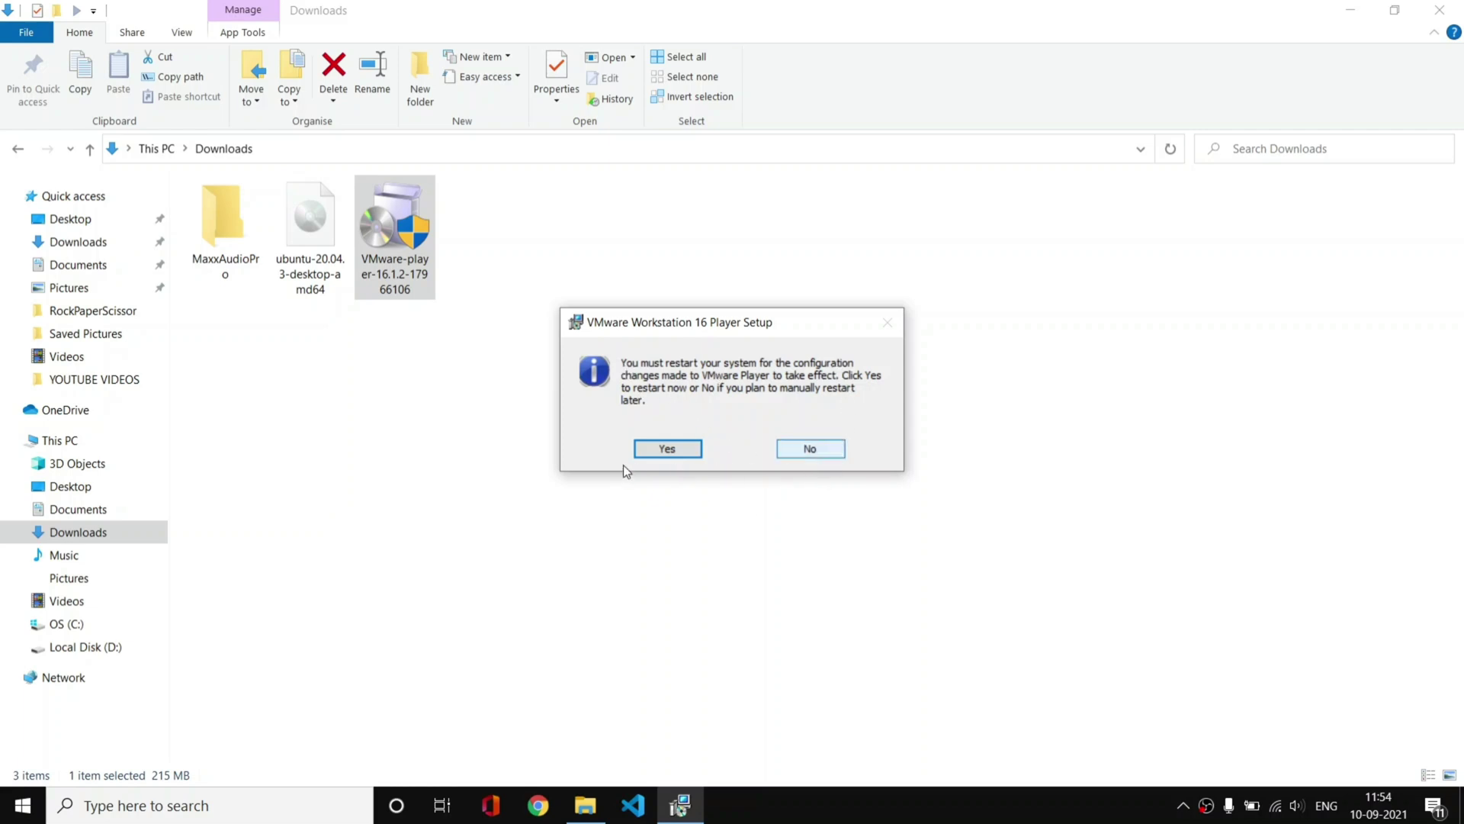
pyautogui.click(809, 448)
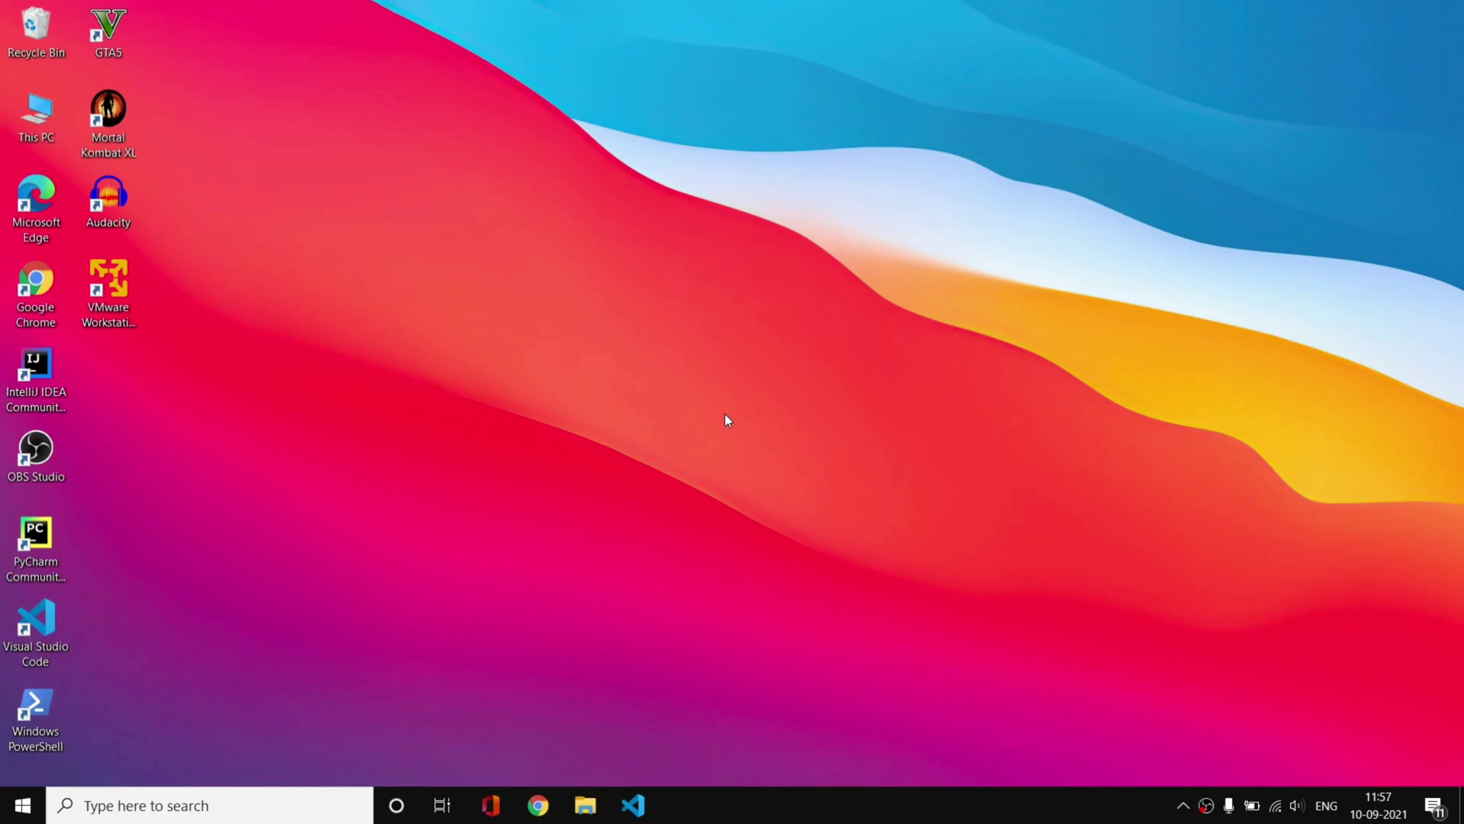
# Step: Launch VMware Workstation 16 Player from the desktop with the free non-commercial use option and enlarge its window
pyautogui.moveTo(154, 350); pyautogui.dragTo(84, 264)
pyautogui.doubleClick(85, 267)
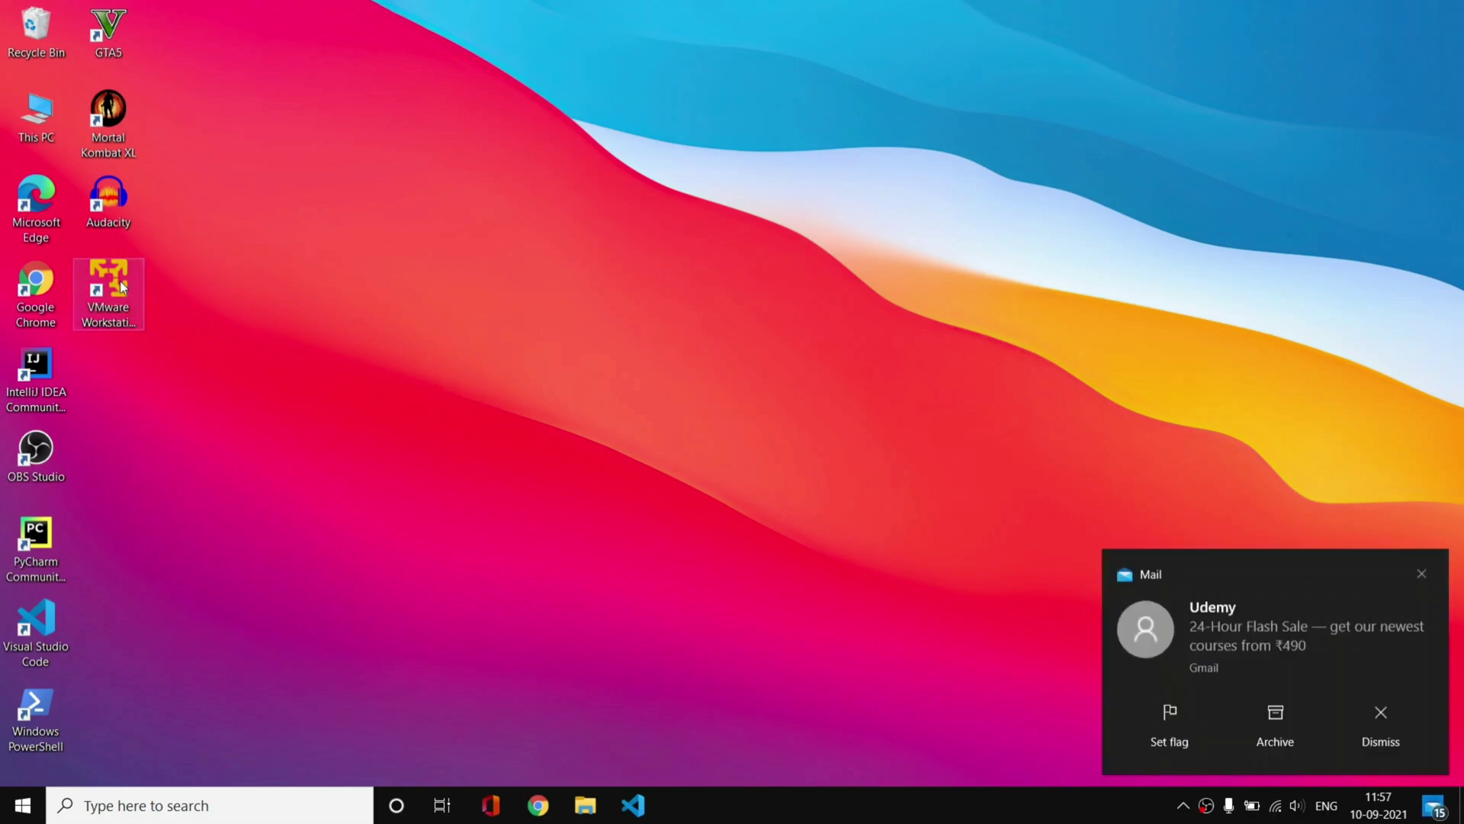
pyautogui.click(1421, 574)
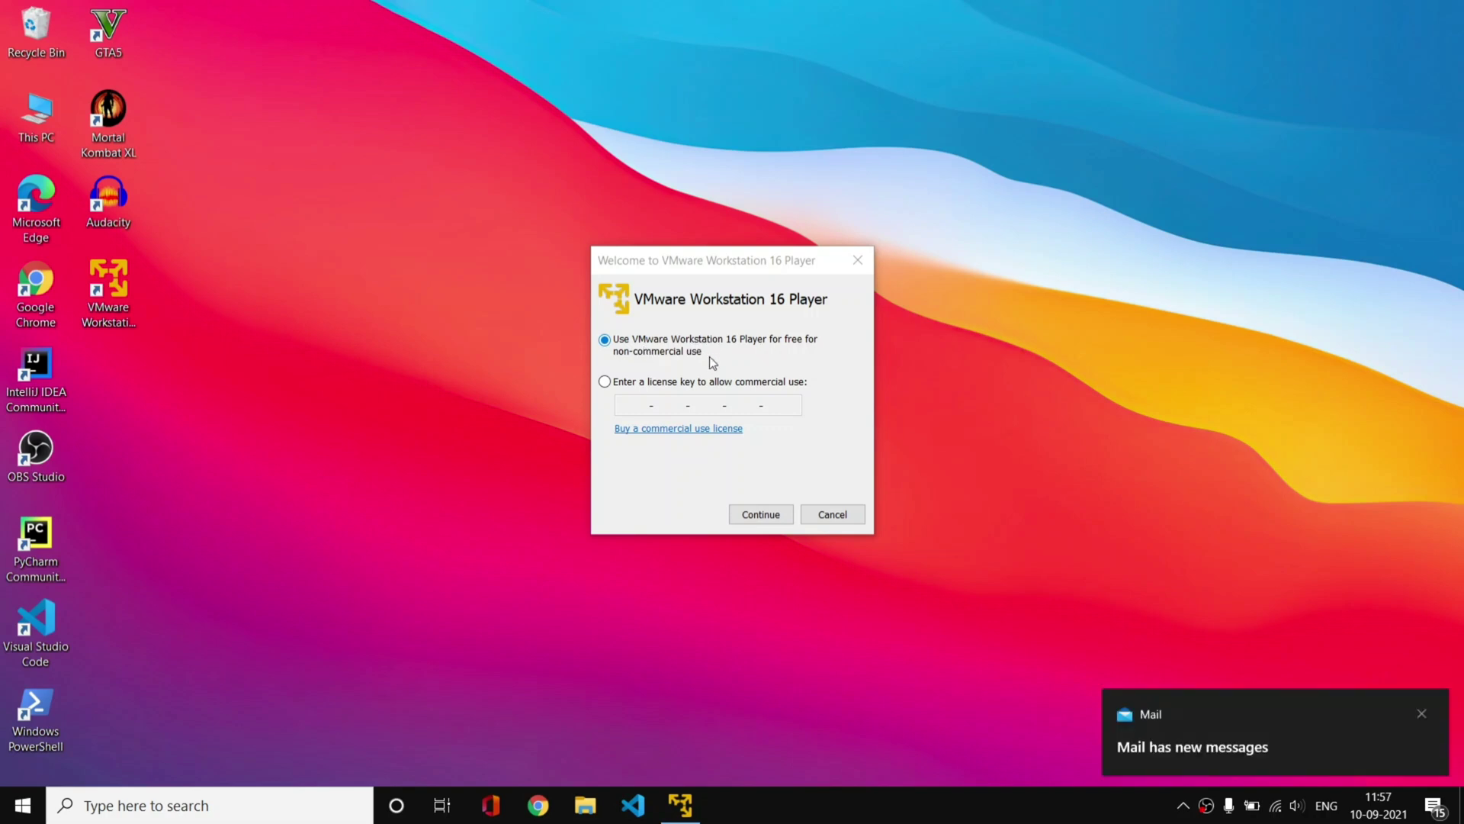
pyautogui.click(763, 514)
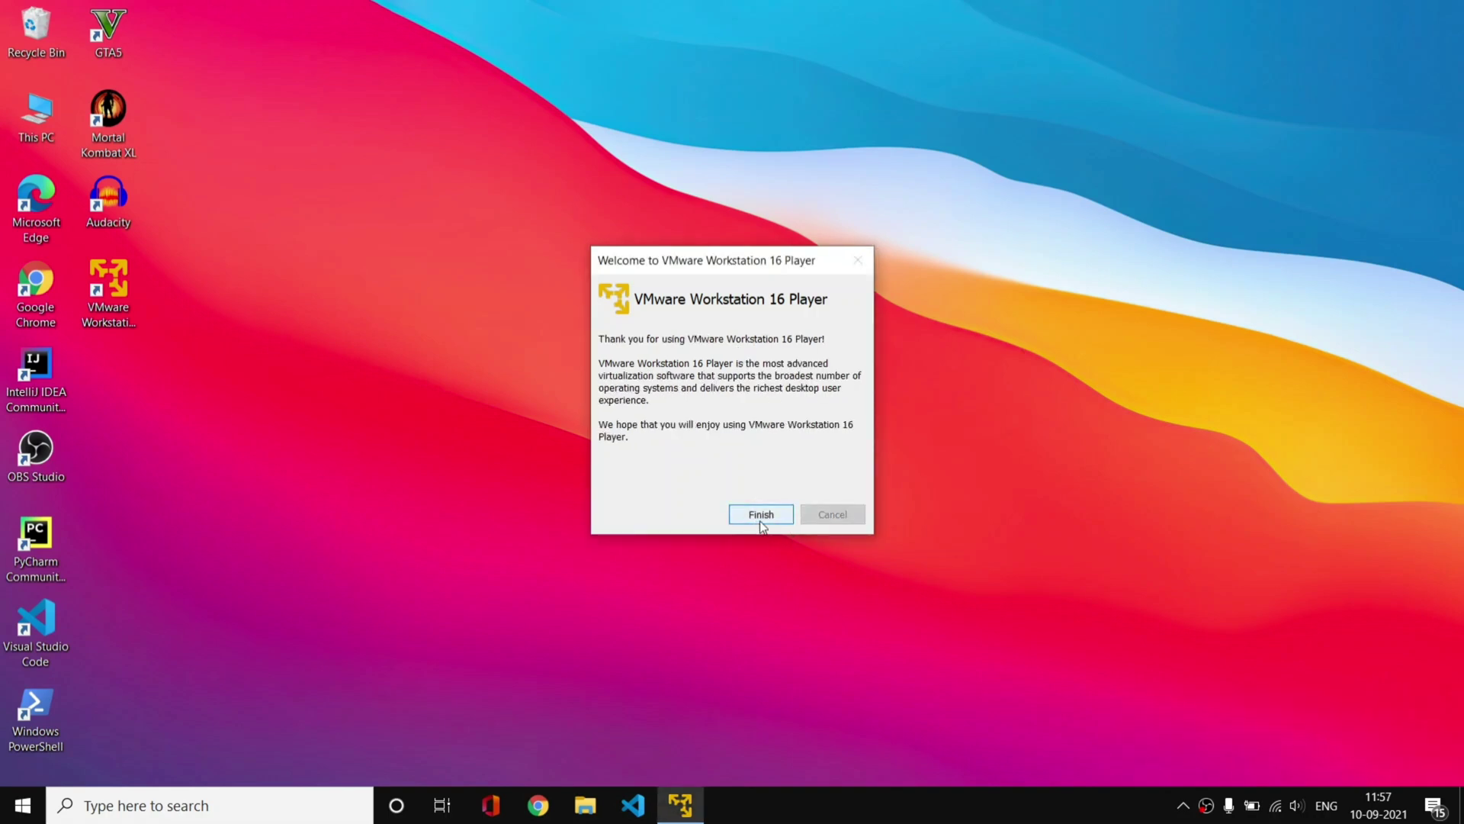
pyautogui.click(762, 518)
pyautogui.moveTo(351, 38); pyautogui.dragTo(647, 121)
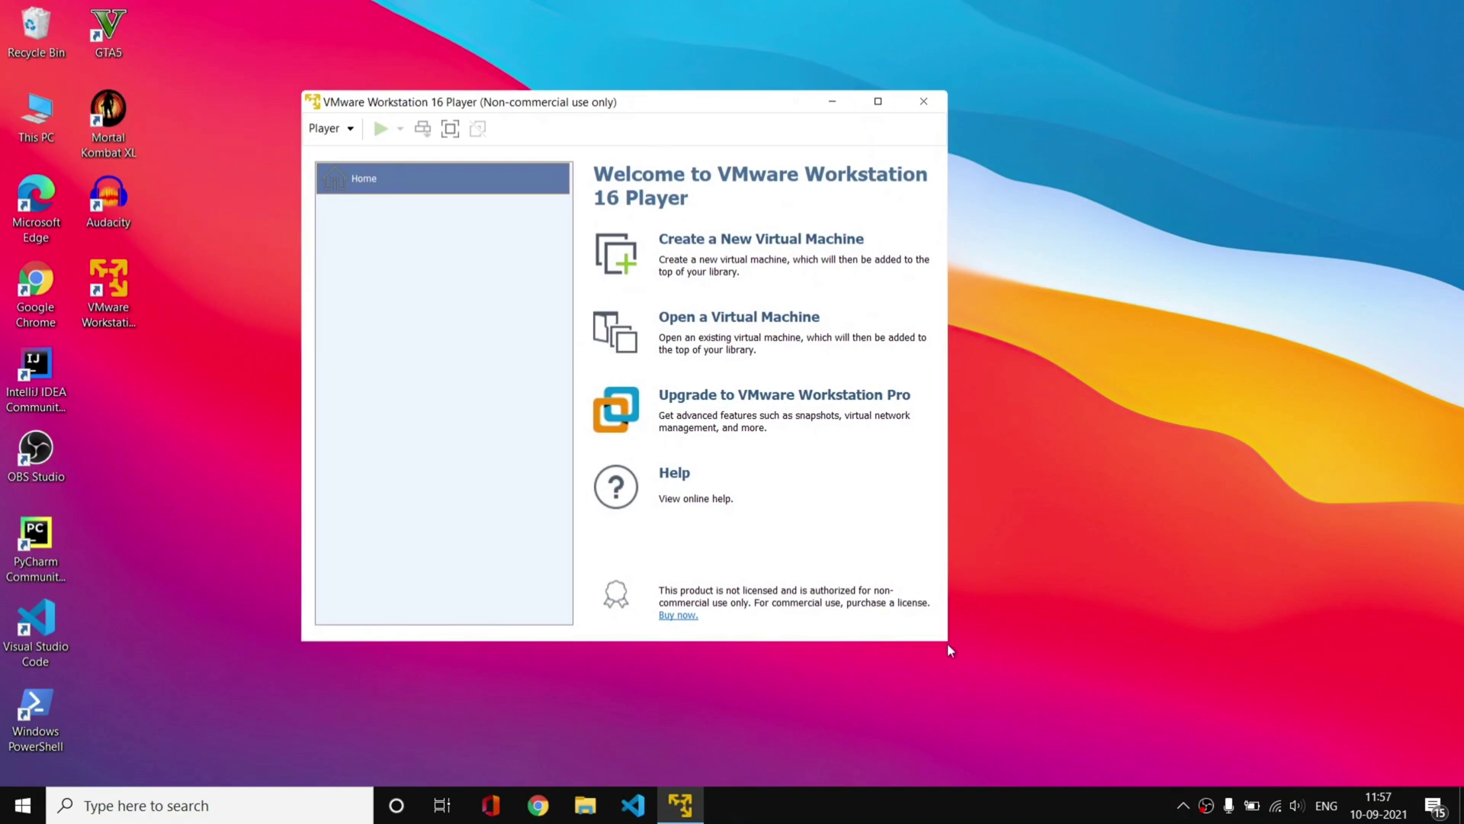
pyautogui.moveTo(948, 642); pyautogui.dragTo(1090, 659)
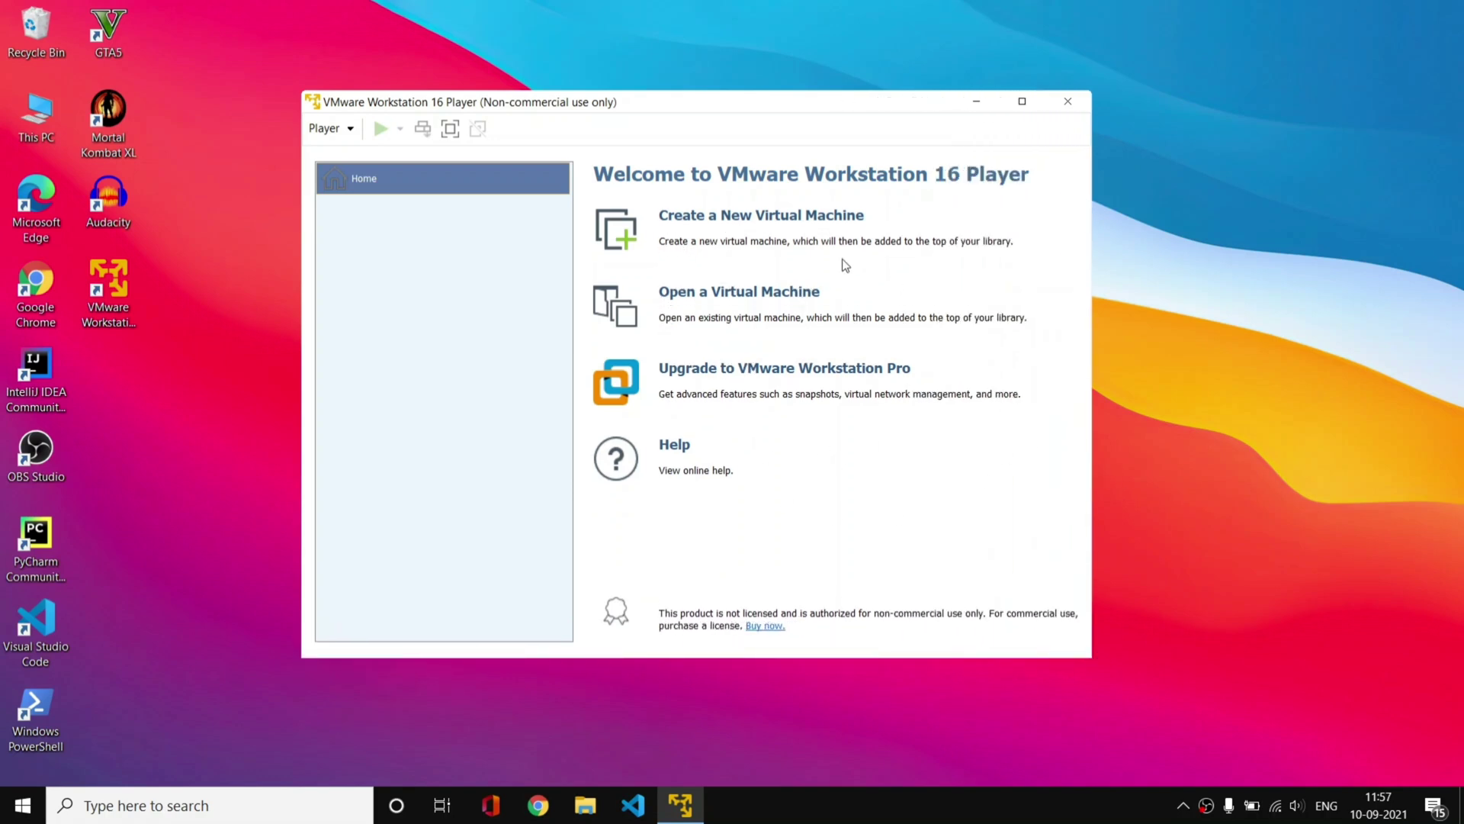
# Step: Start a new virtual machine with a blank hard disk instead of an installer disc image
pyautogui.click(669, 222)
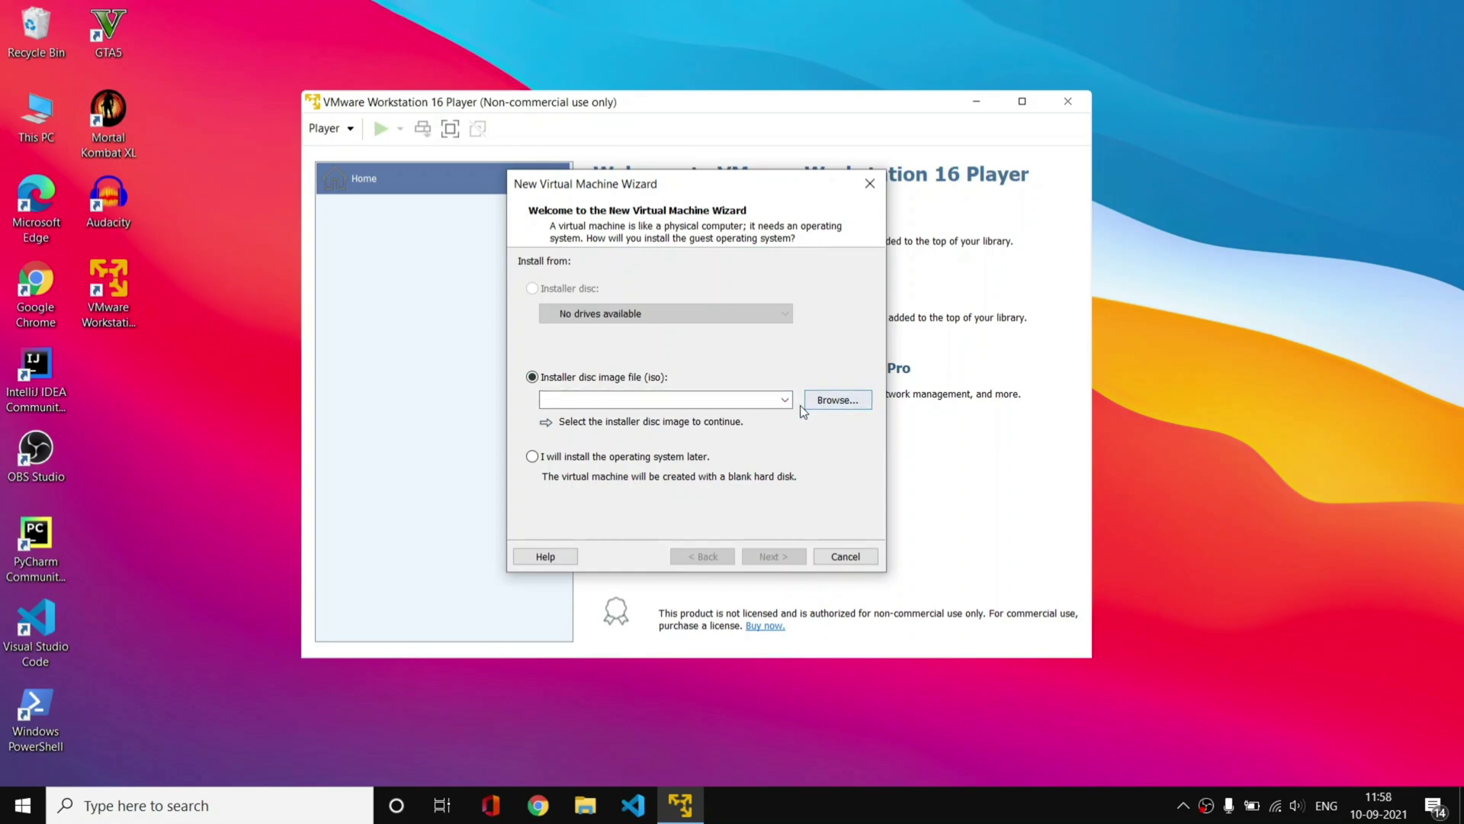
pyautogui.click(825, 401)
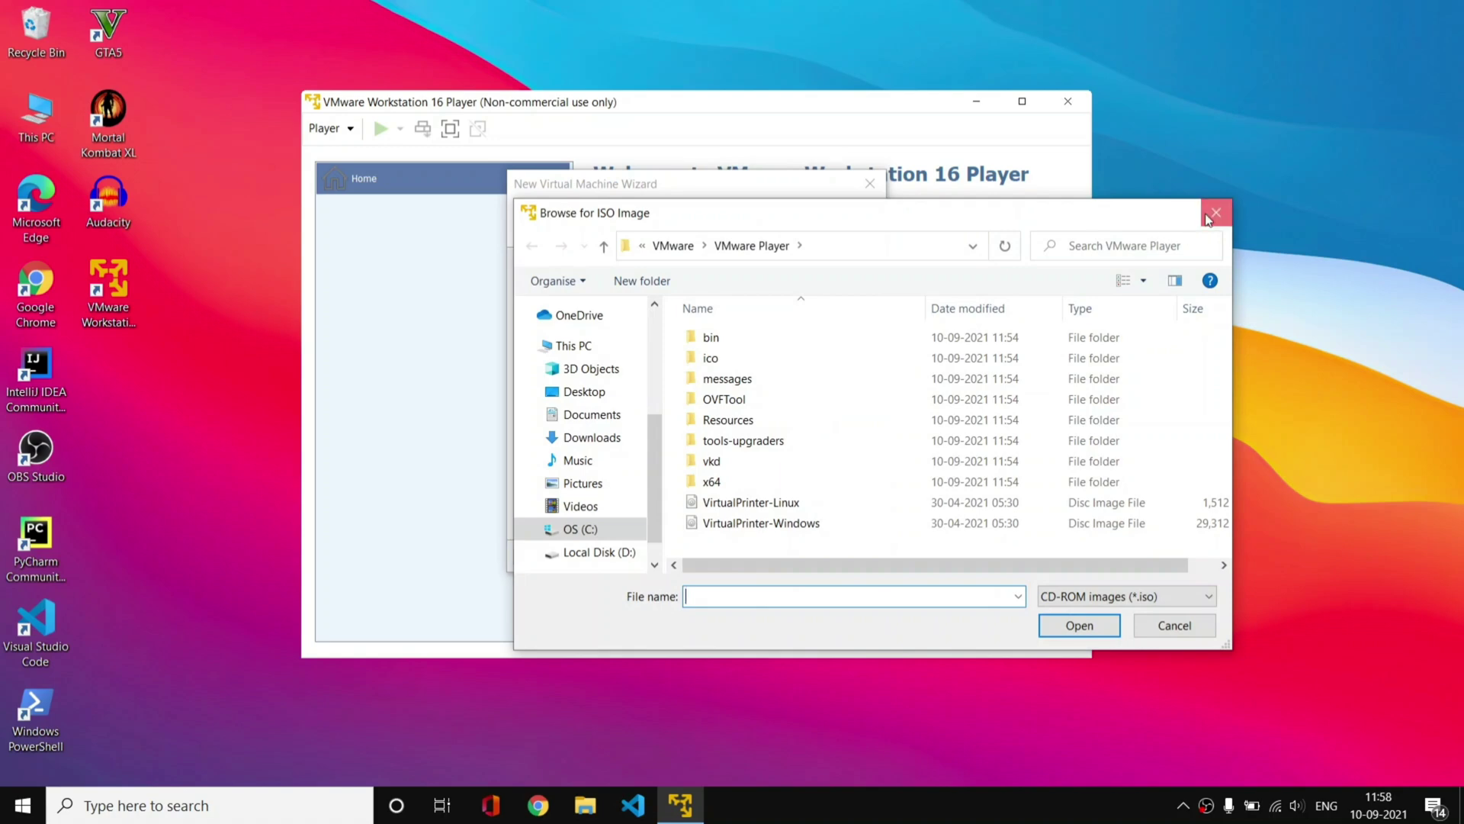
pyautogui.click(1218, 194)
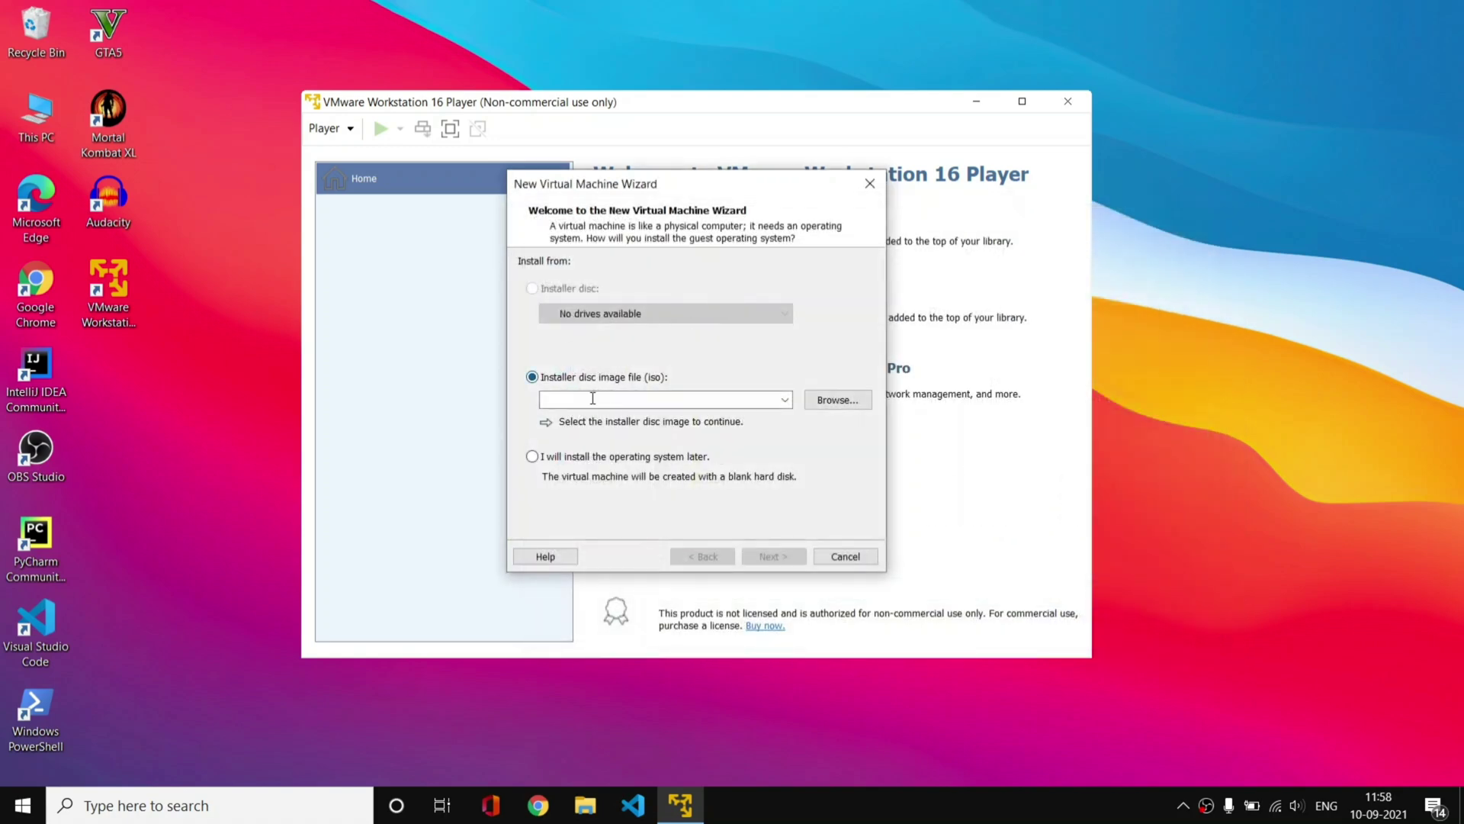
pyautogui.click(533, 456)
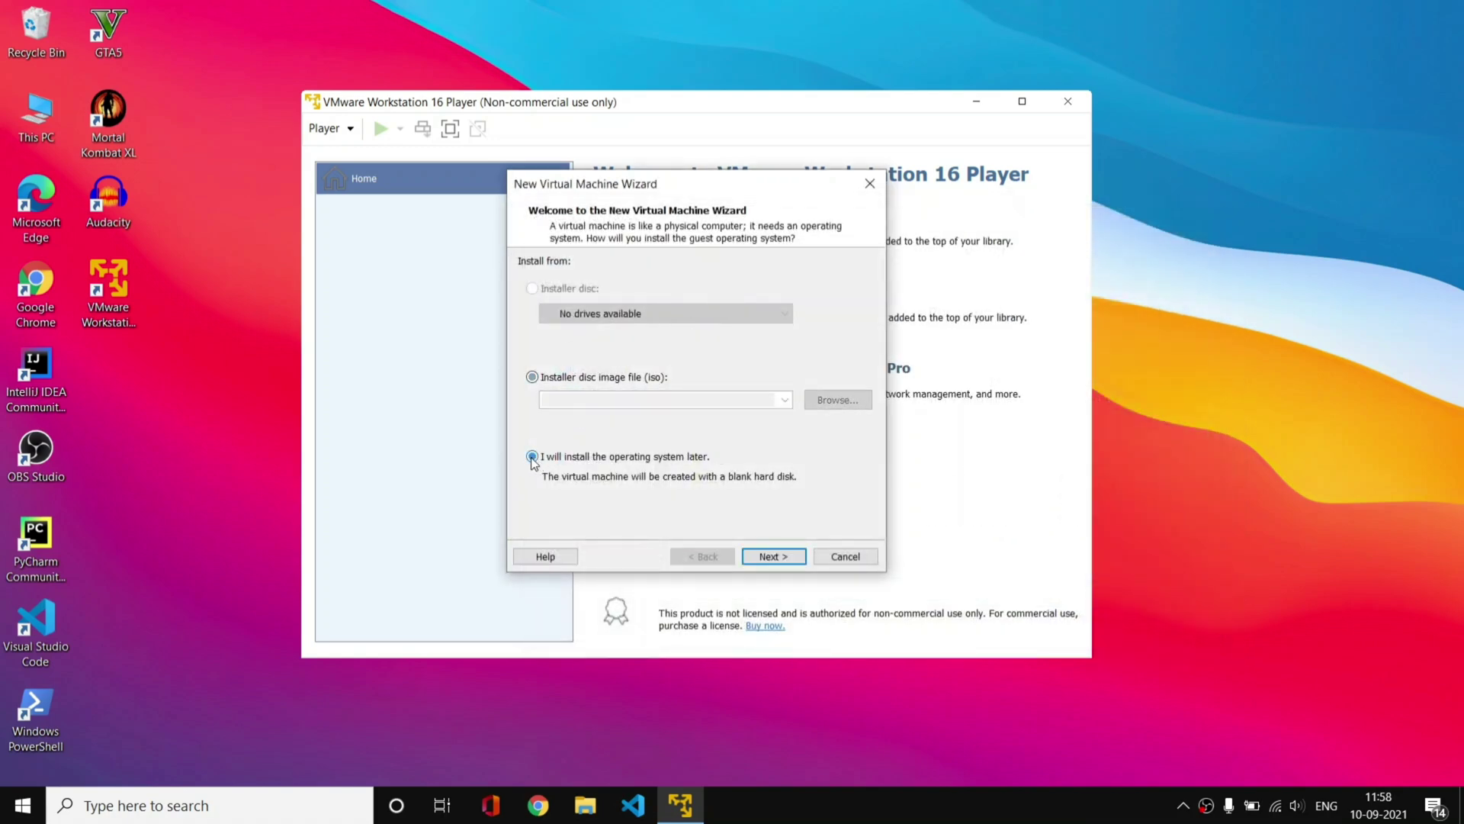
pyautogui.click(772, 557)
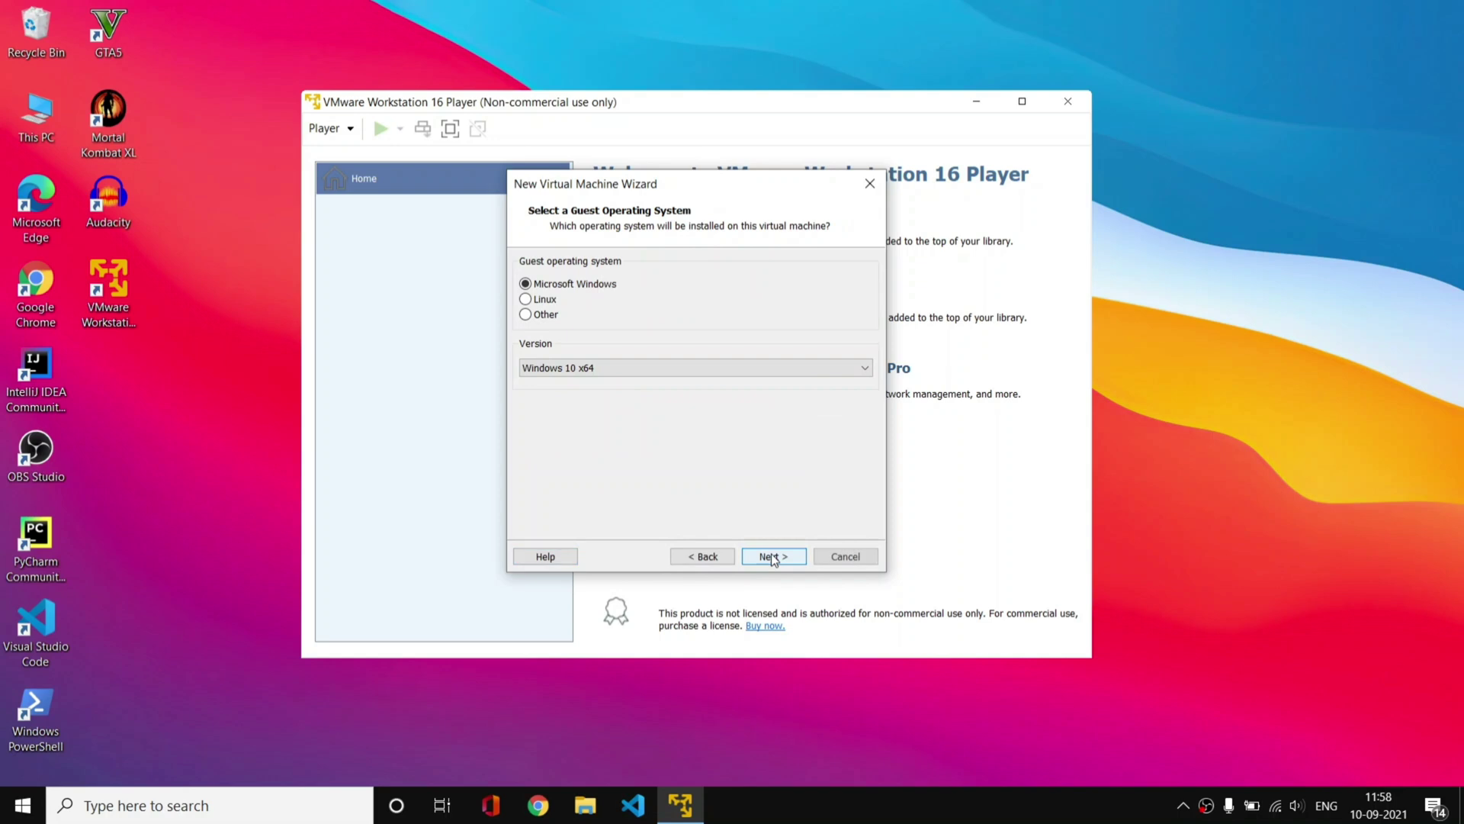
# Step: Choose Linux as the guest operating system with the version Ubuntu 64-bit
pyautogui.click(551, 299)
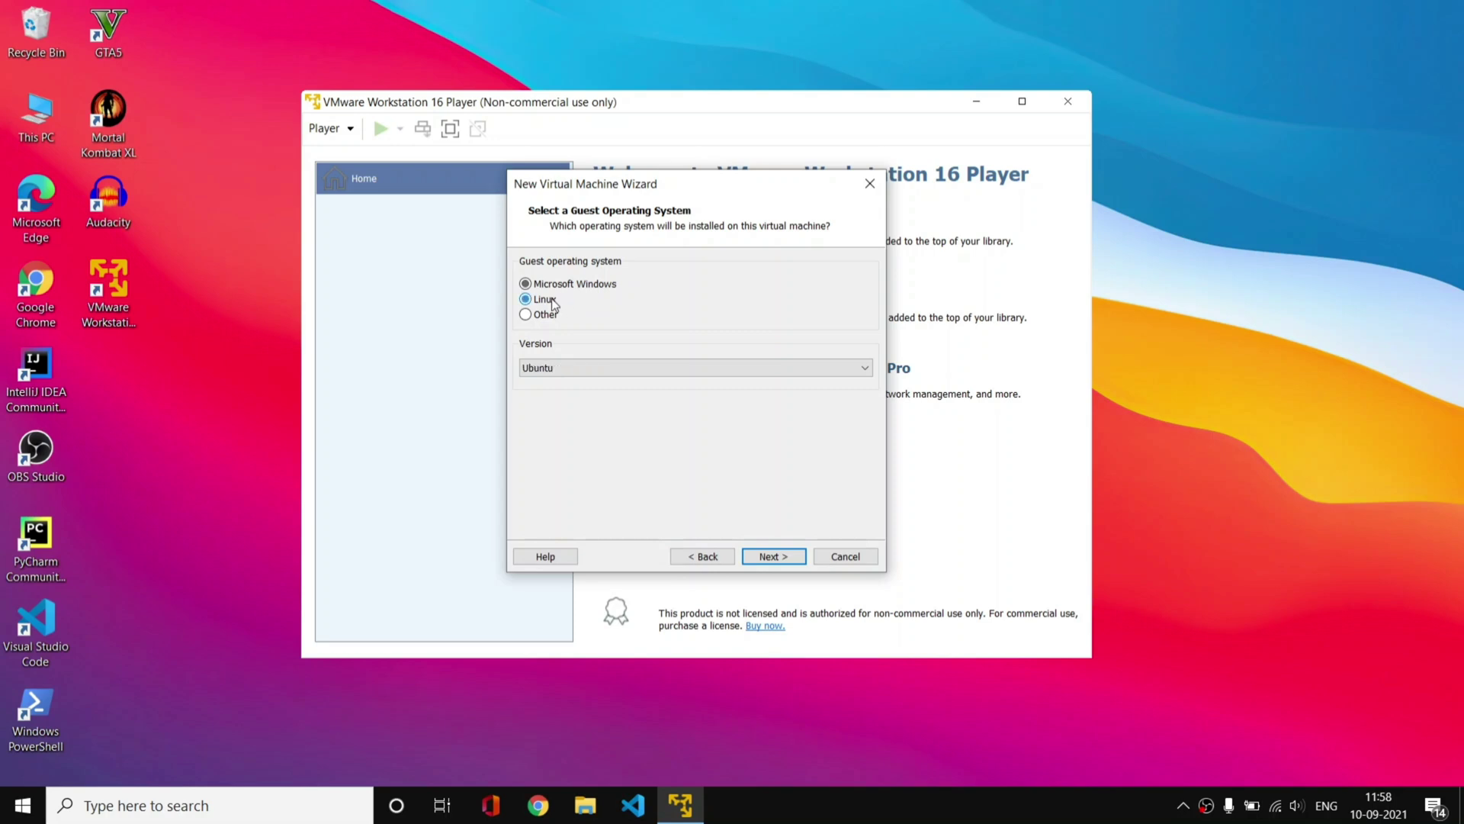
pyautogui.click(589, 367)
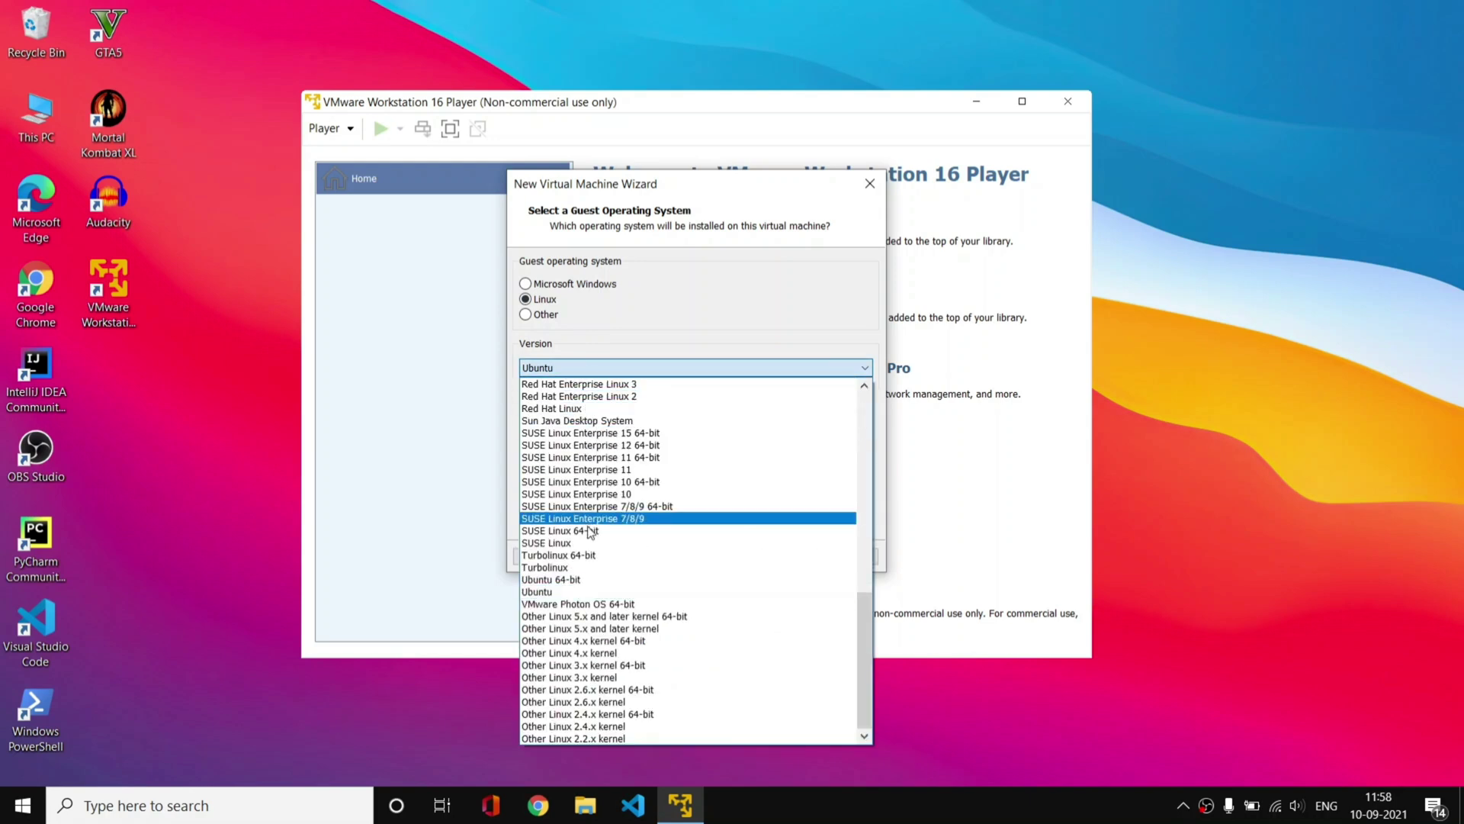
pyautogui.click(568, 579)
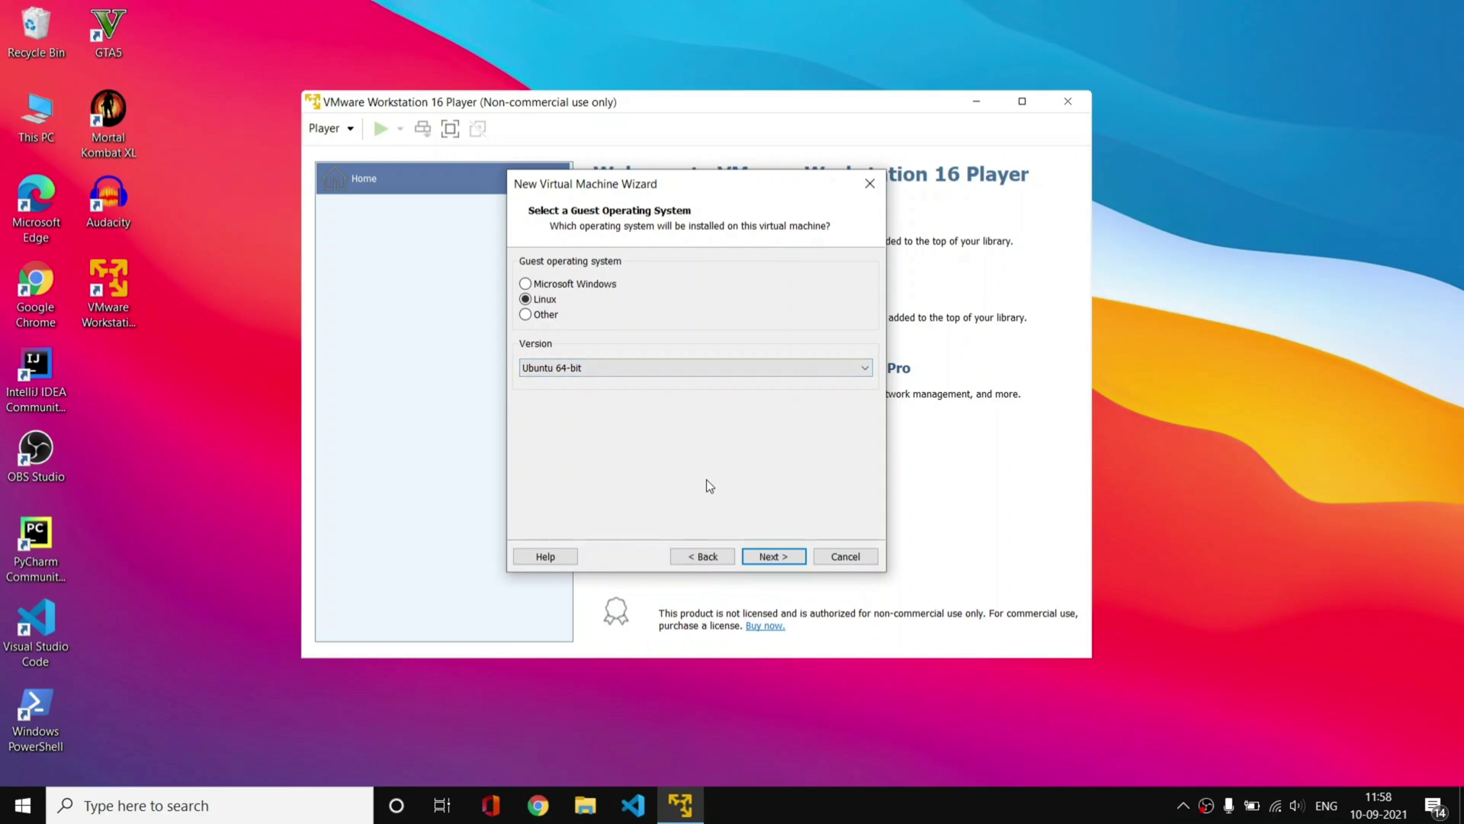
pyautogui.click(773, 556)
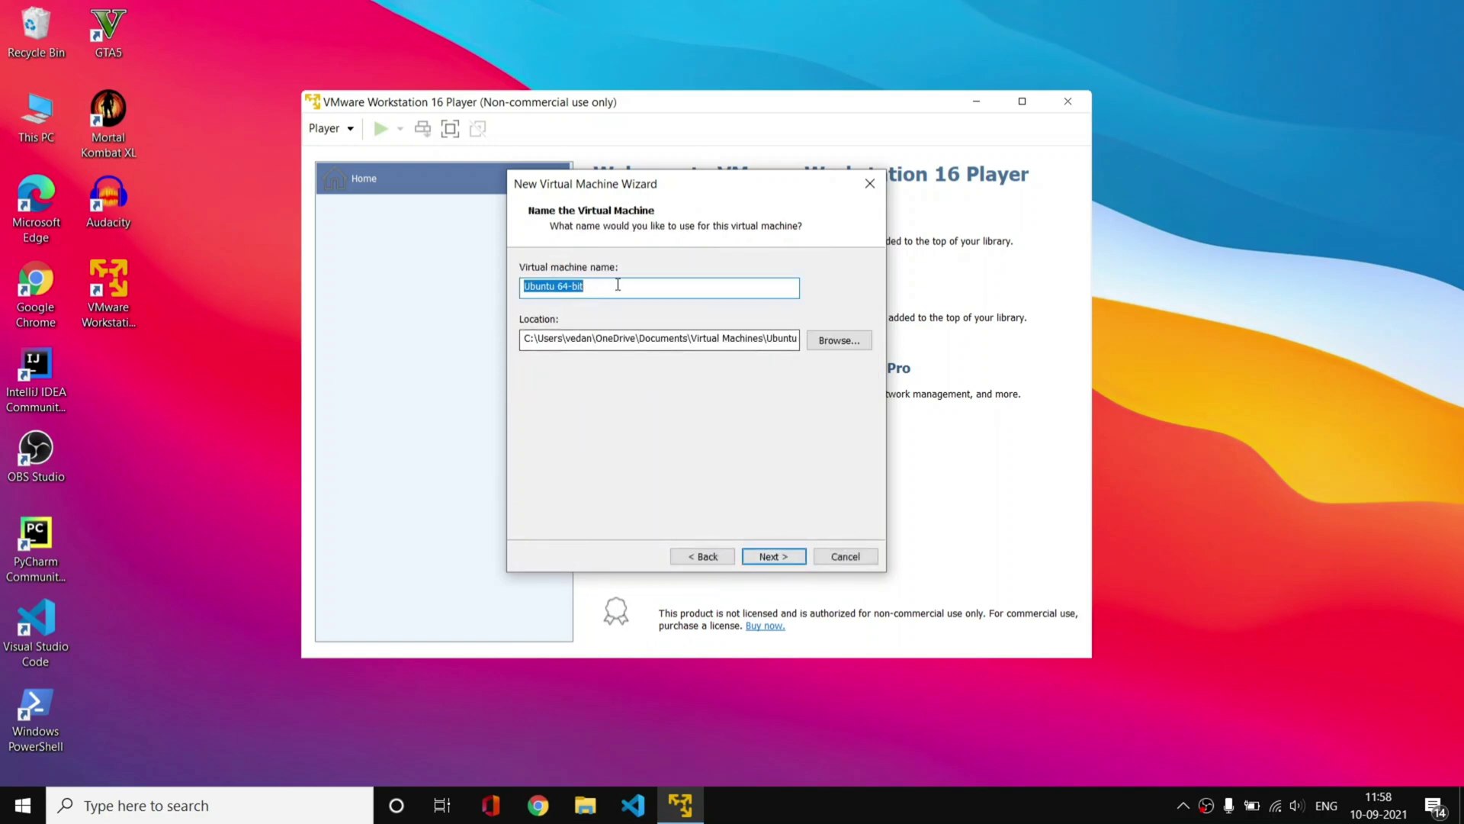
# Step: Name the virtual machine with the owner's first name in possessive form followed by "Ubuntu 20.04", and accept the default location
pyautogui.press('BackSpace')
pyautogui.write('Vedant')
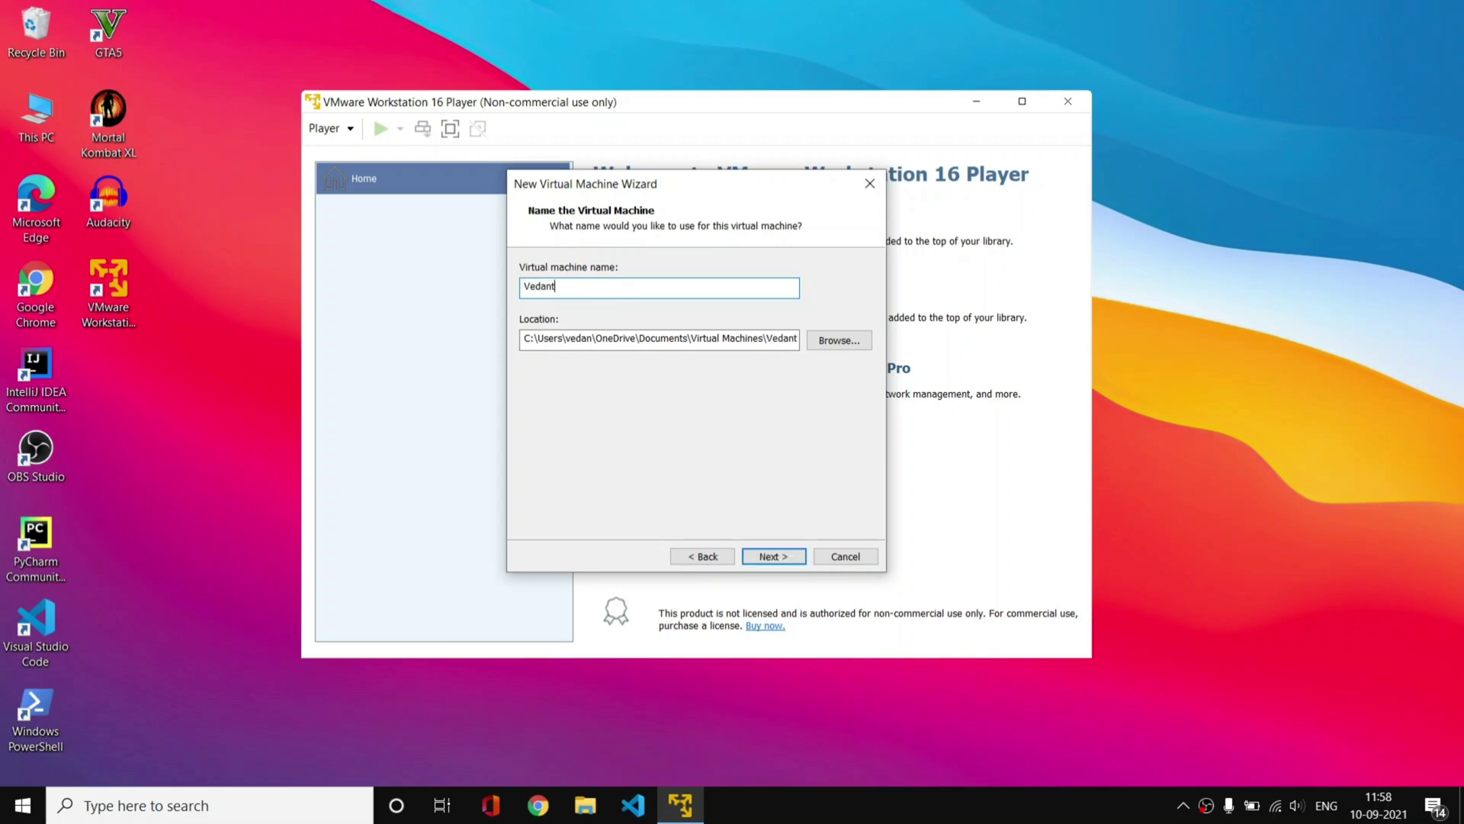
pyautogui.write("'s Ubuntu 20.04")
pyautogui.moveTo(644, 287); pyautogui.dragTo(522, 288)
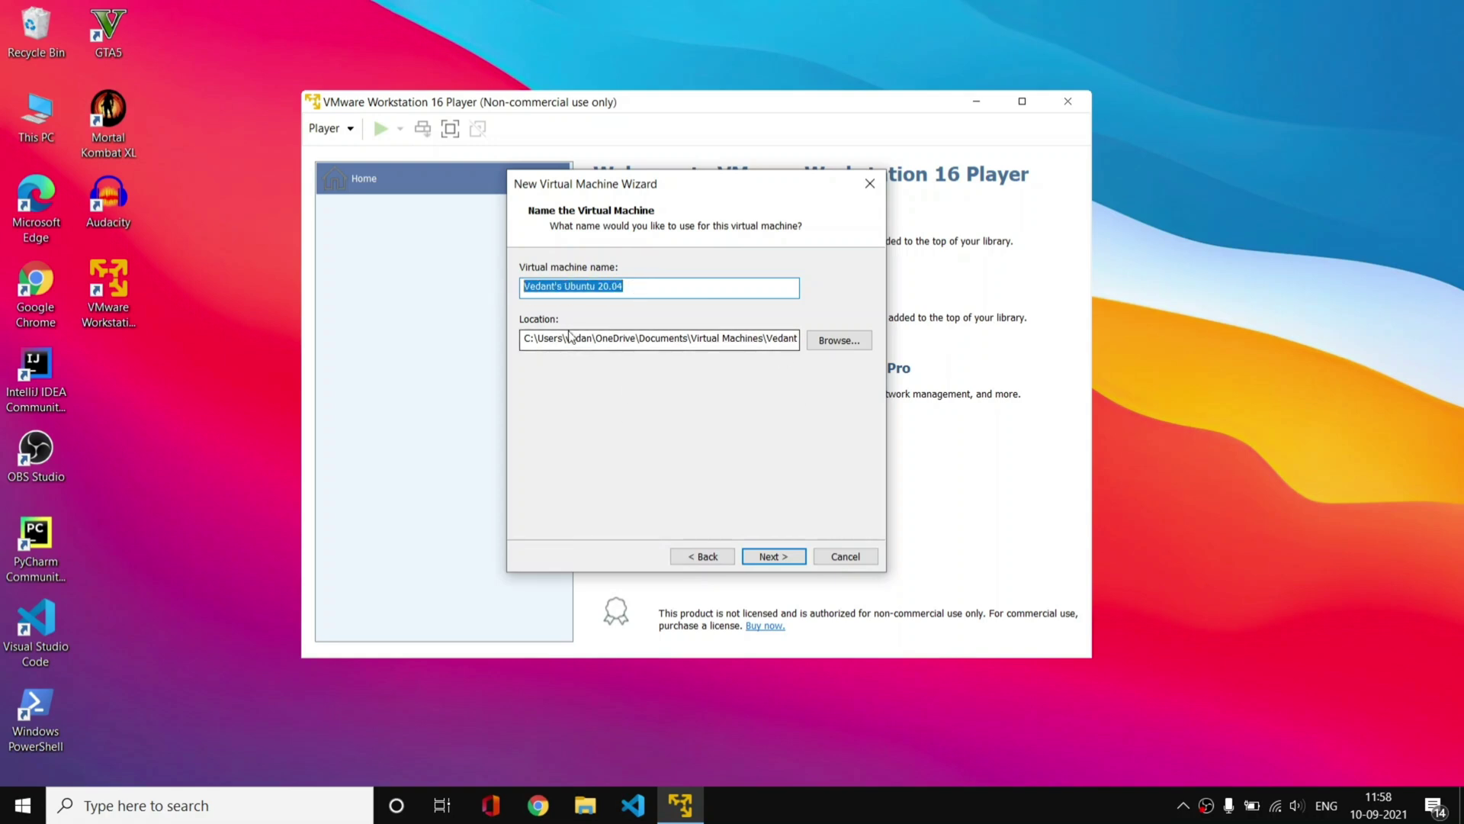
pyautogui.click(764, 558)
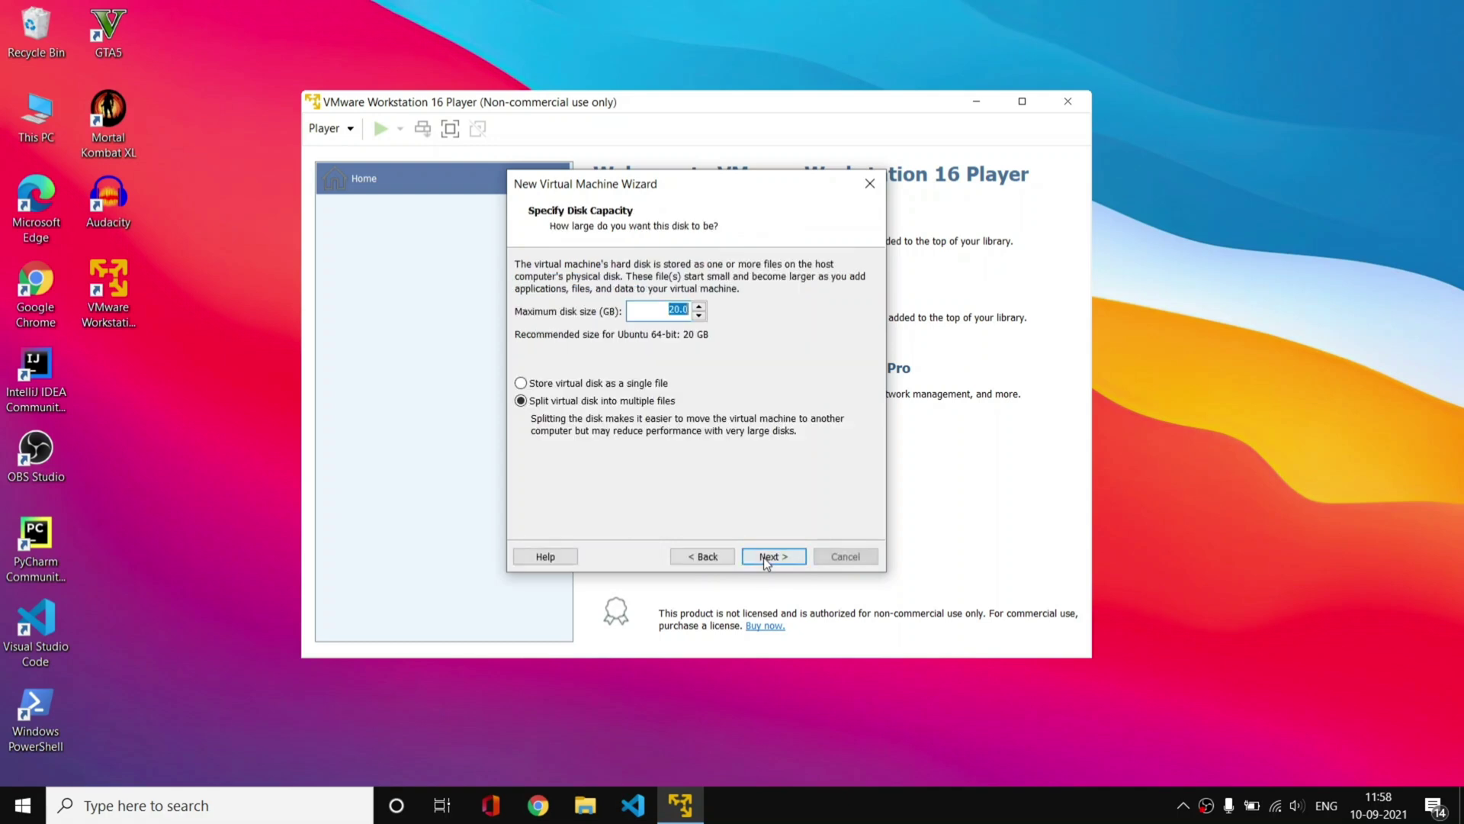
# Step: Set the maximum disk size to 100 GB and keep the virtual disk split into multiple files
pyautogui.click(654, 309)
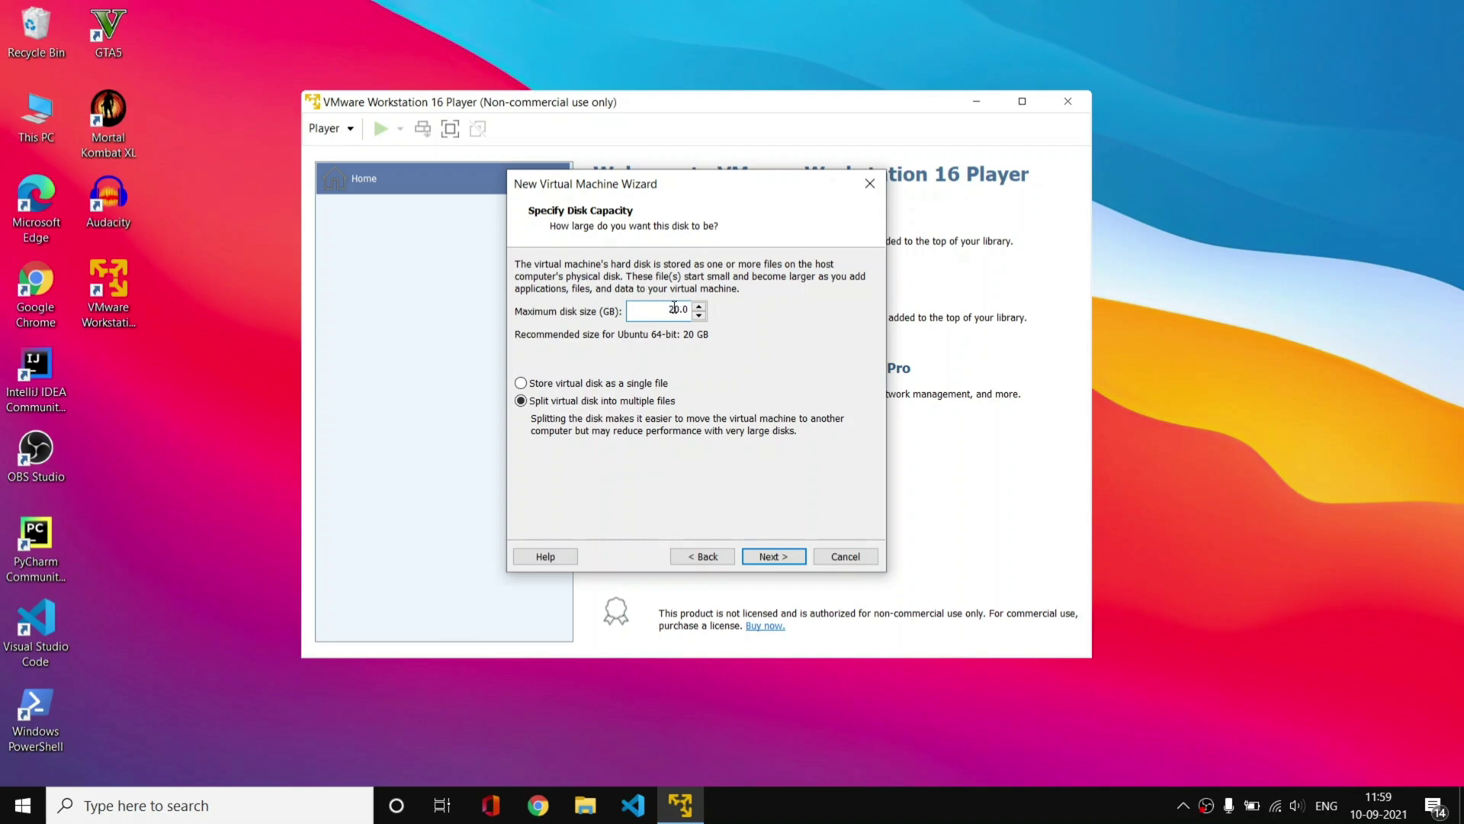
pyautogui.moveTo(668, 309); pyautogui.dragTo(692, 310)
pyautogui.click(667, 310)
pyautogui.write('100')
pyautogui.press('BackSpace')
pyautogui.moveTo(662, 313); pyautogui.dragTo(715, 324)
pyautogui.click(619, 383)
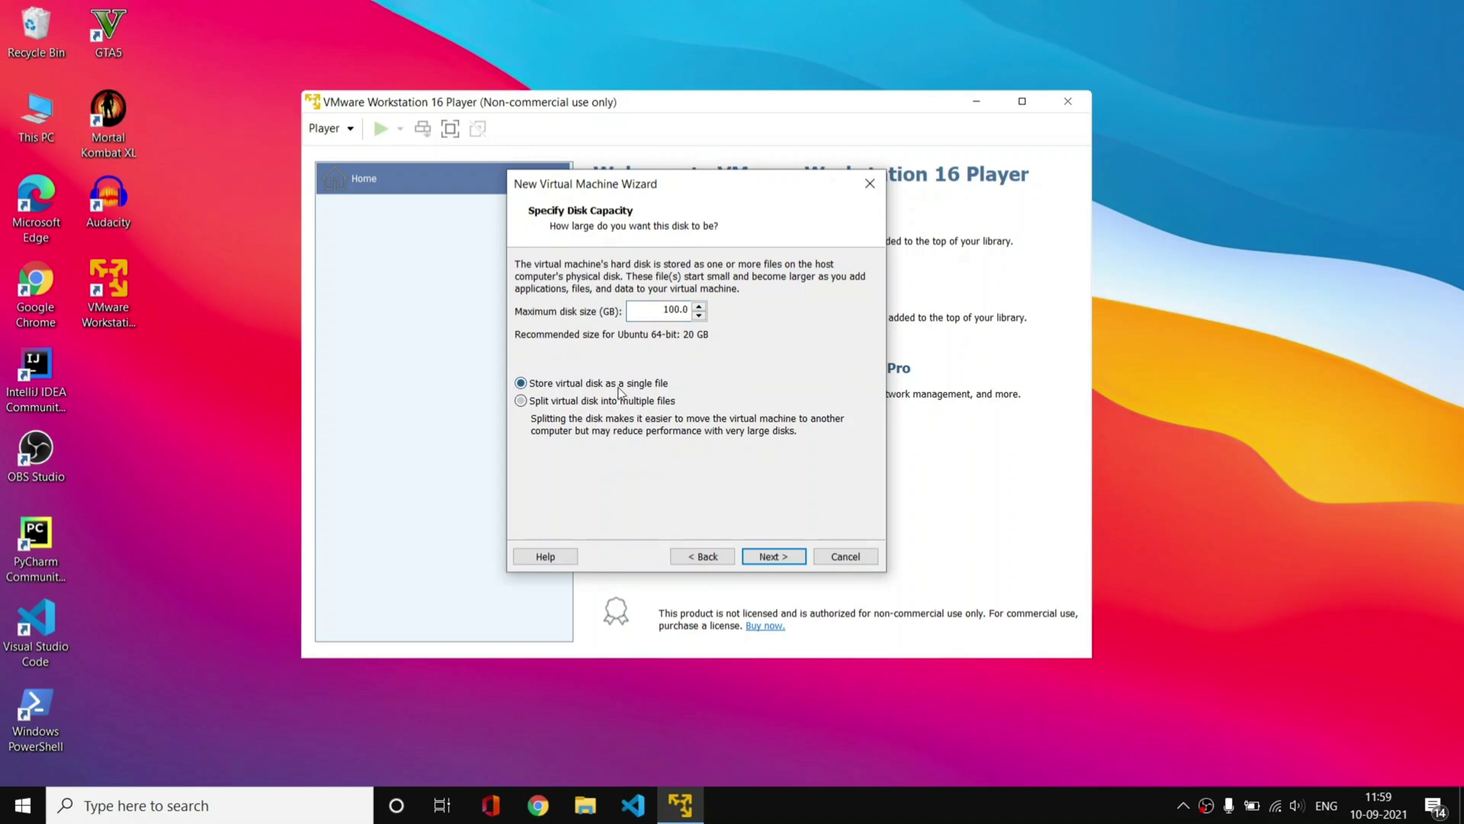
pyautogui.click(518, 403)
pyautogui.click(774, 557)
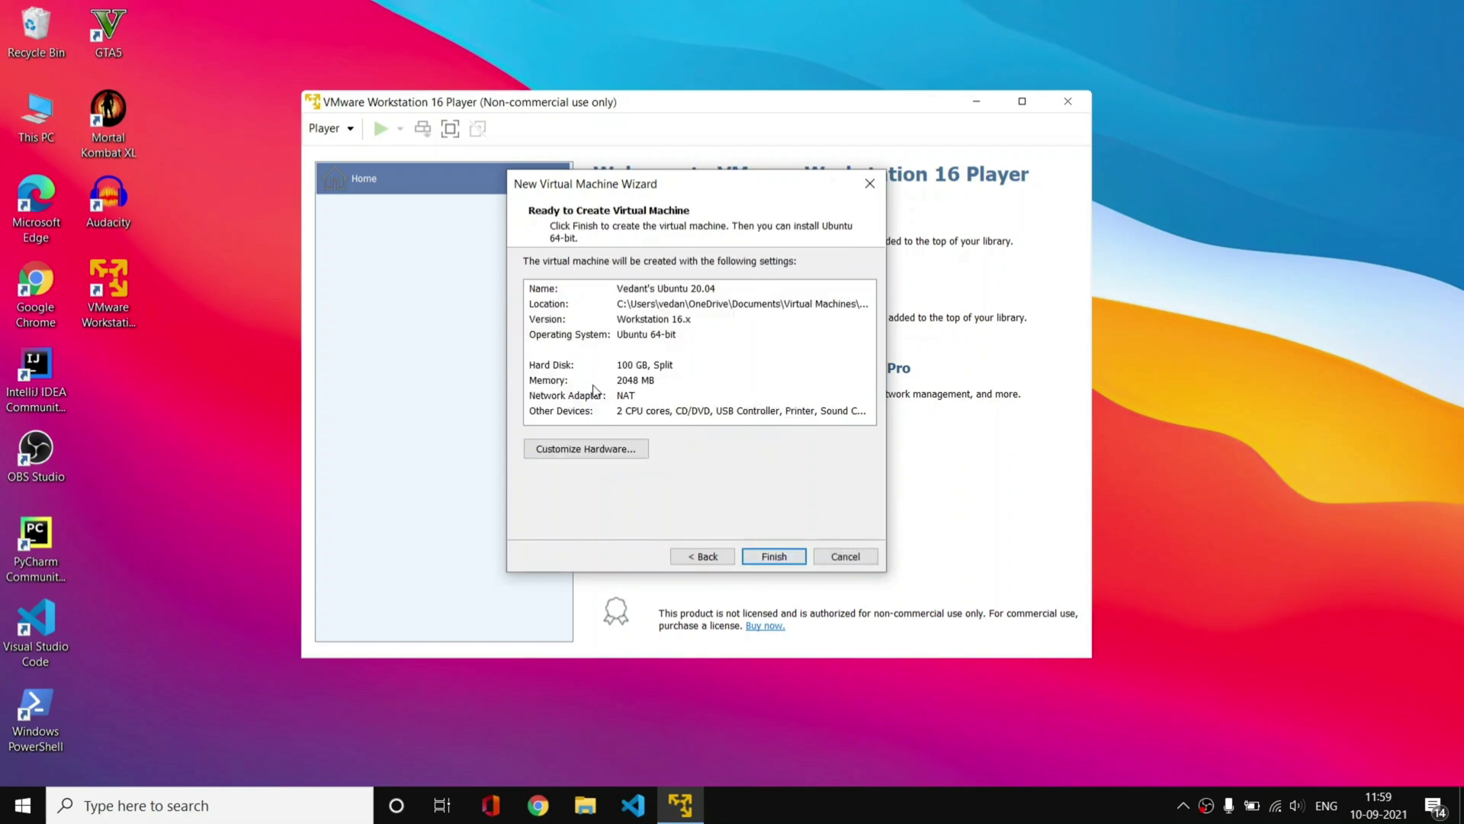
# Step: Customize the virtual machine's hardware by setting its memory to 4096 MB
pyautogui.click(625, 451)
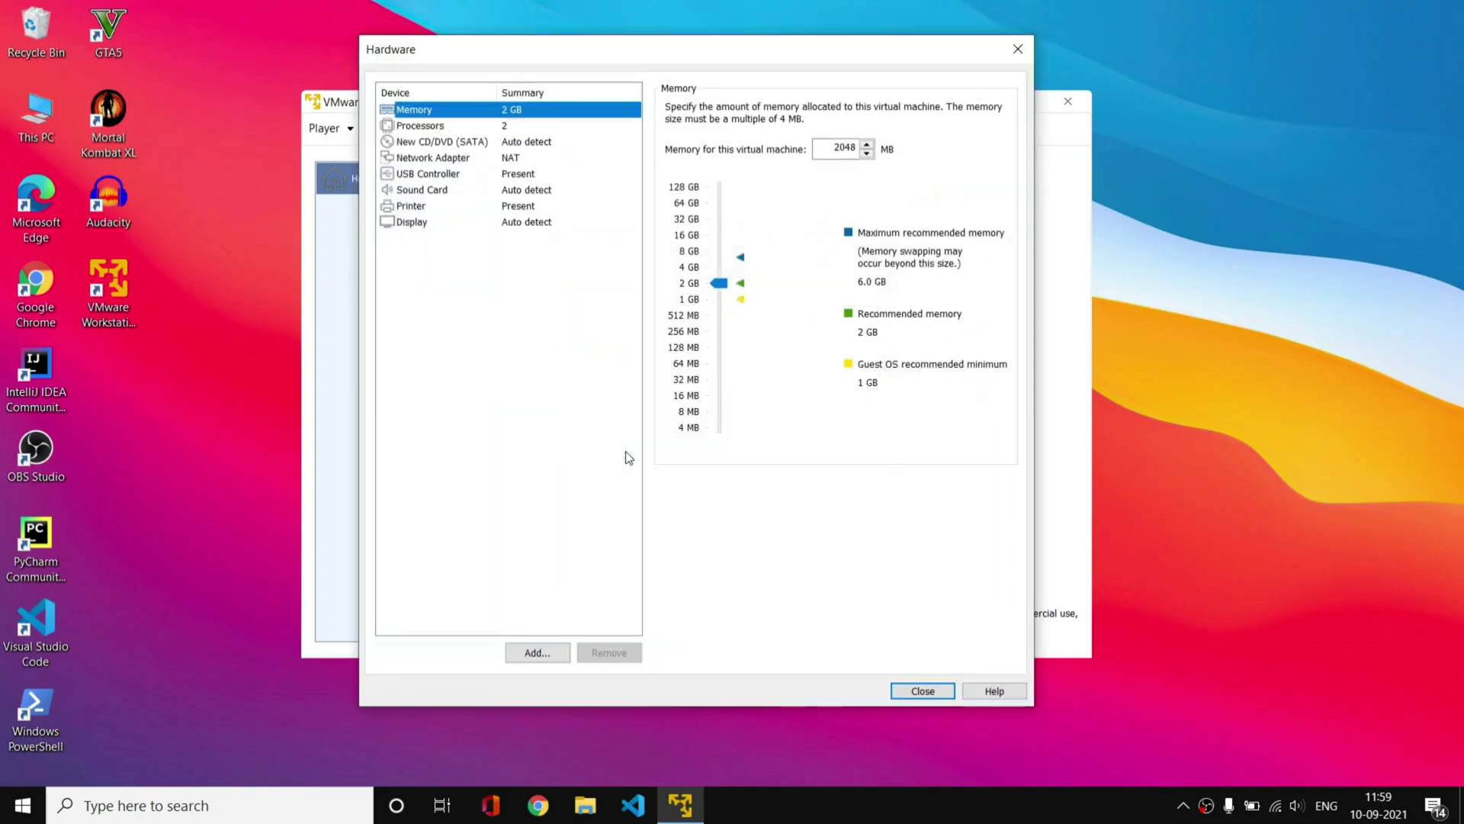
pyautogui.click(719, 283)
pyautogui.moveTo(720, 278)
pyautogui.mouseDown()
pyautogui.moveTo(716, 253)
pyautogui.moveTo(716, 267)
pyautogui.mouseUp()
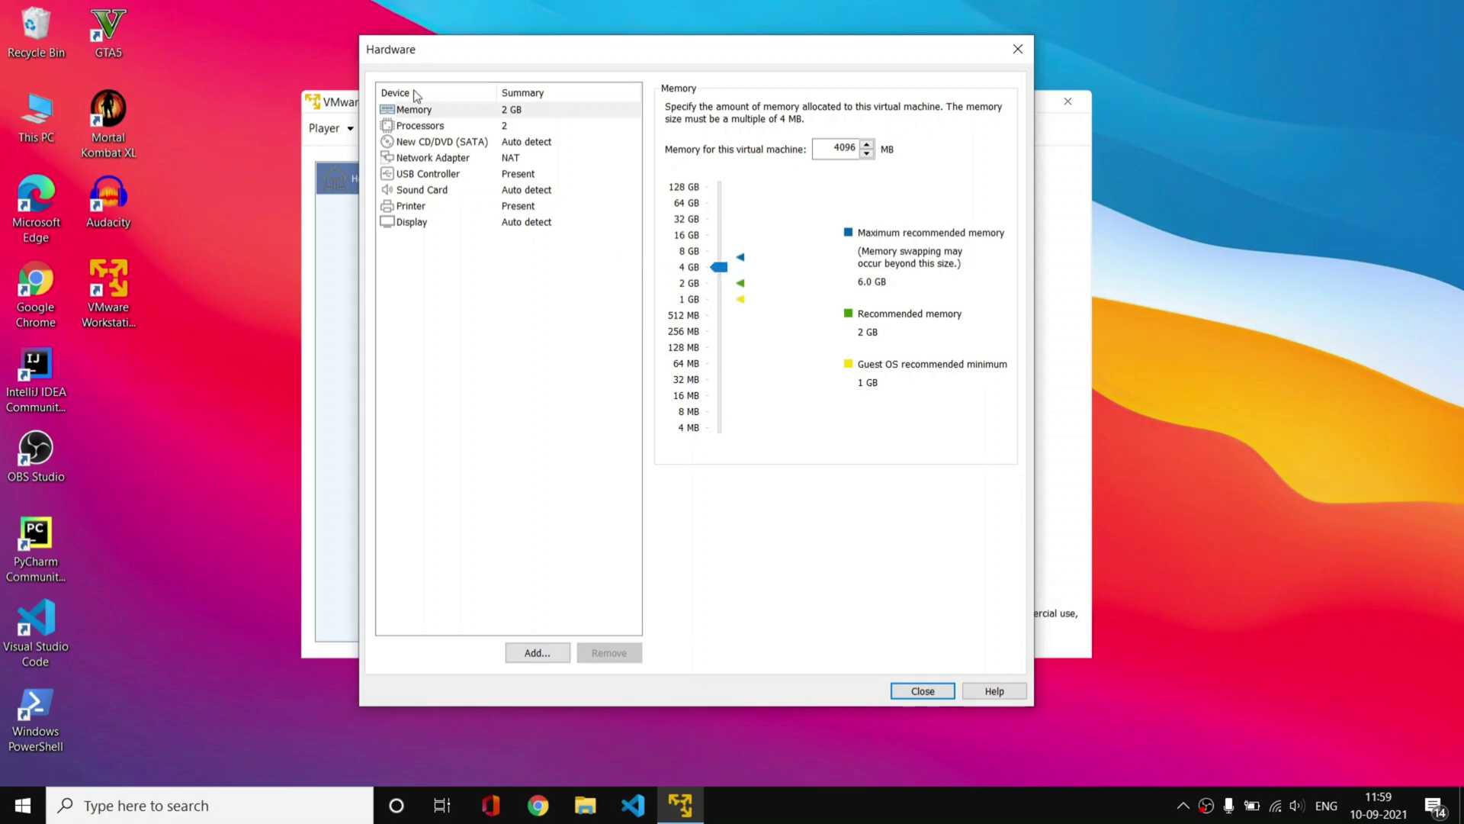
# Step: Set the number of processor cores to 4
pyautogui.click(458, 127)
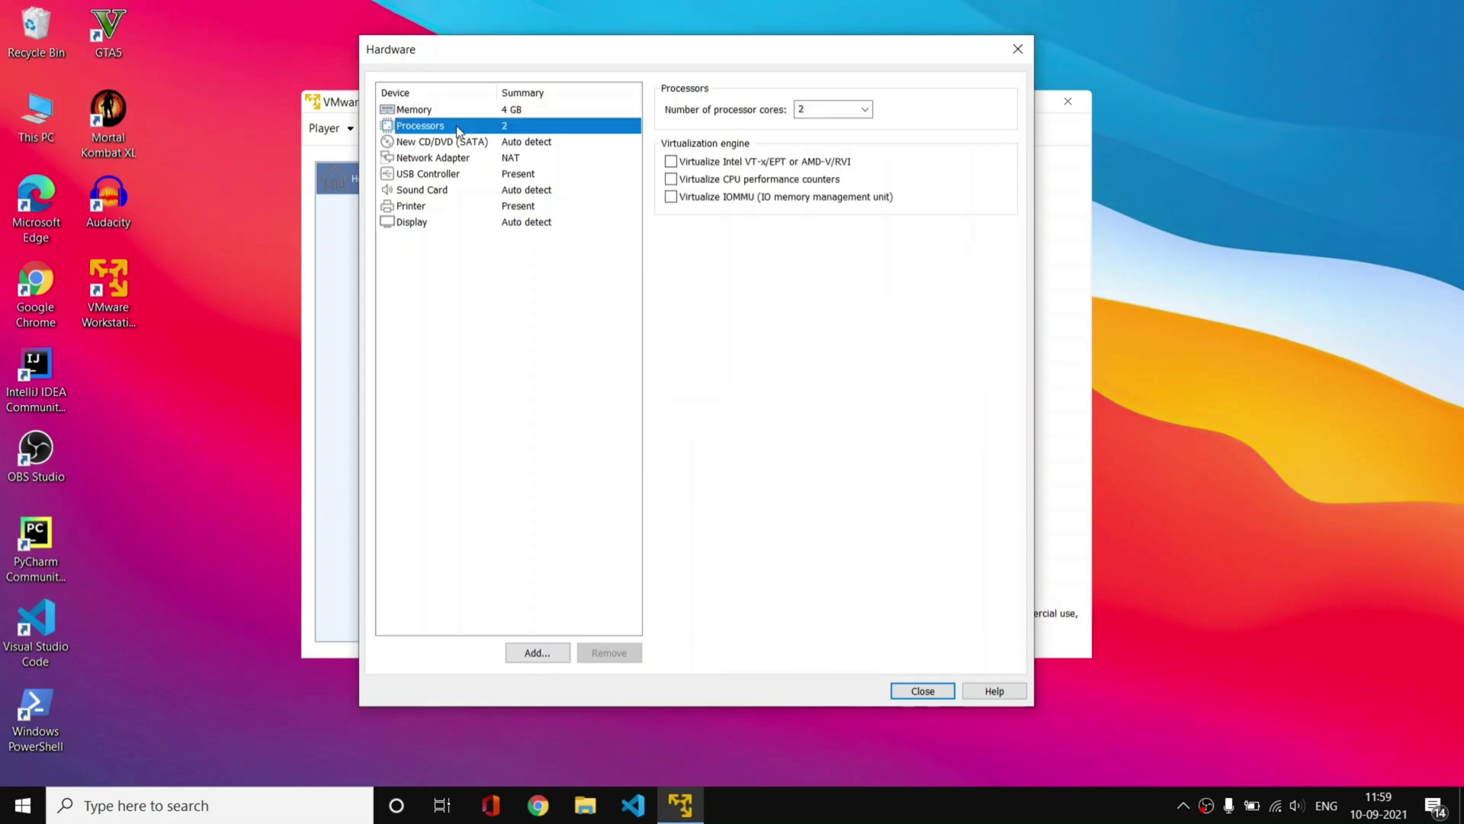
pyautogui.click(804, 111)
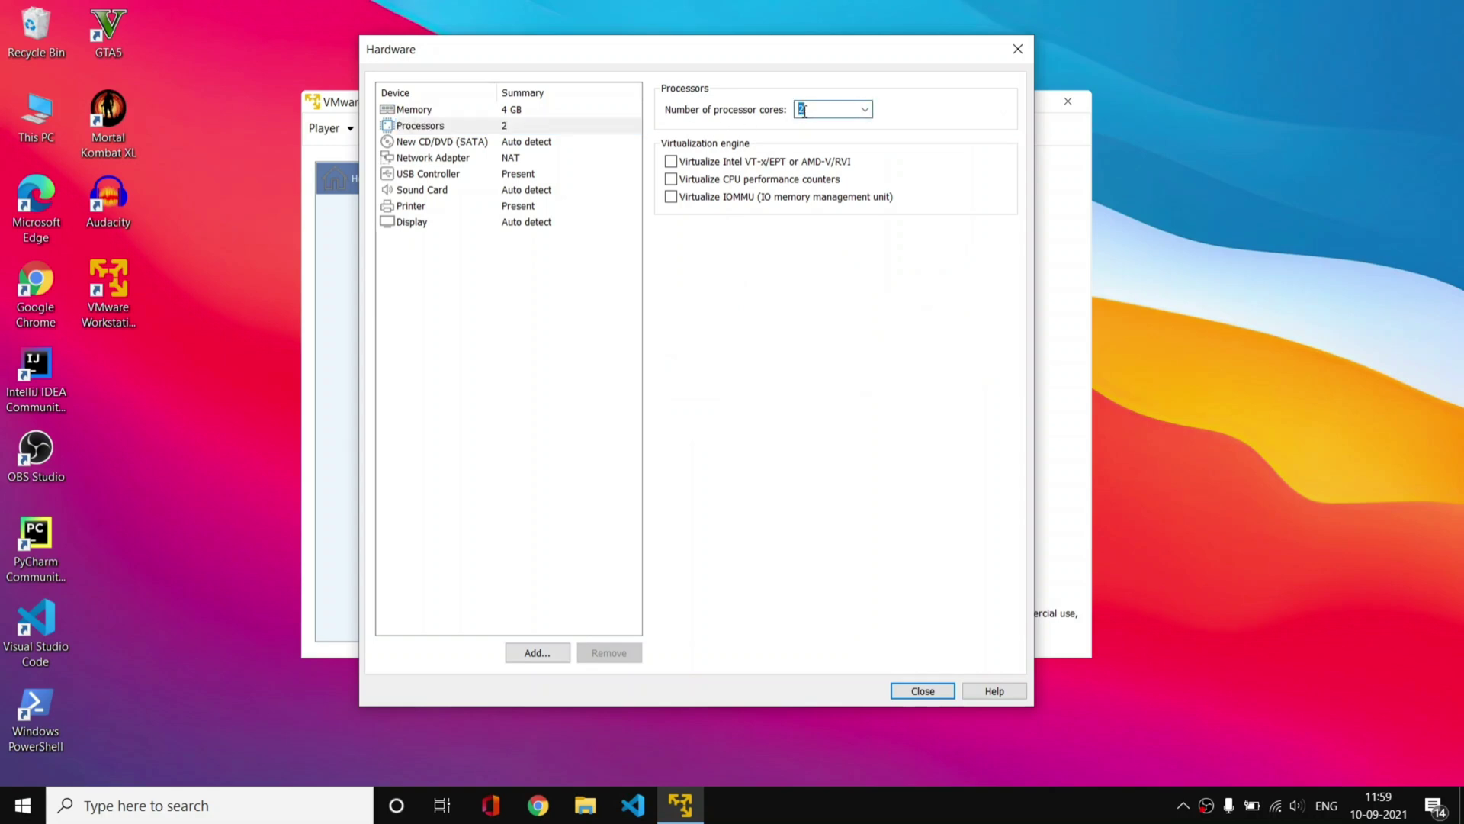
pyautogui.click(865, 111)
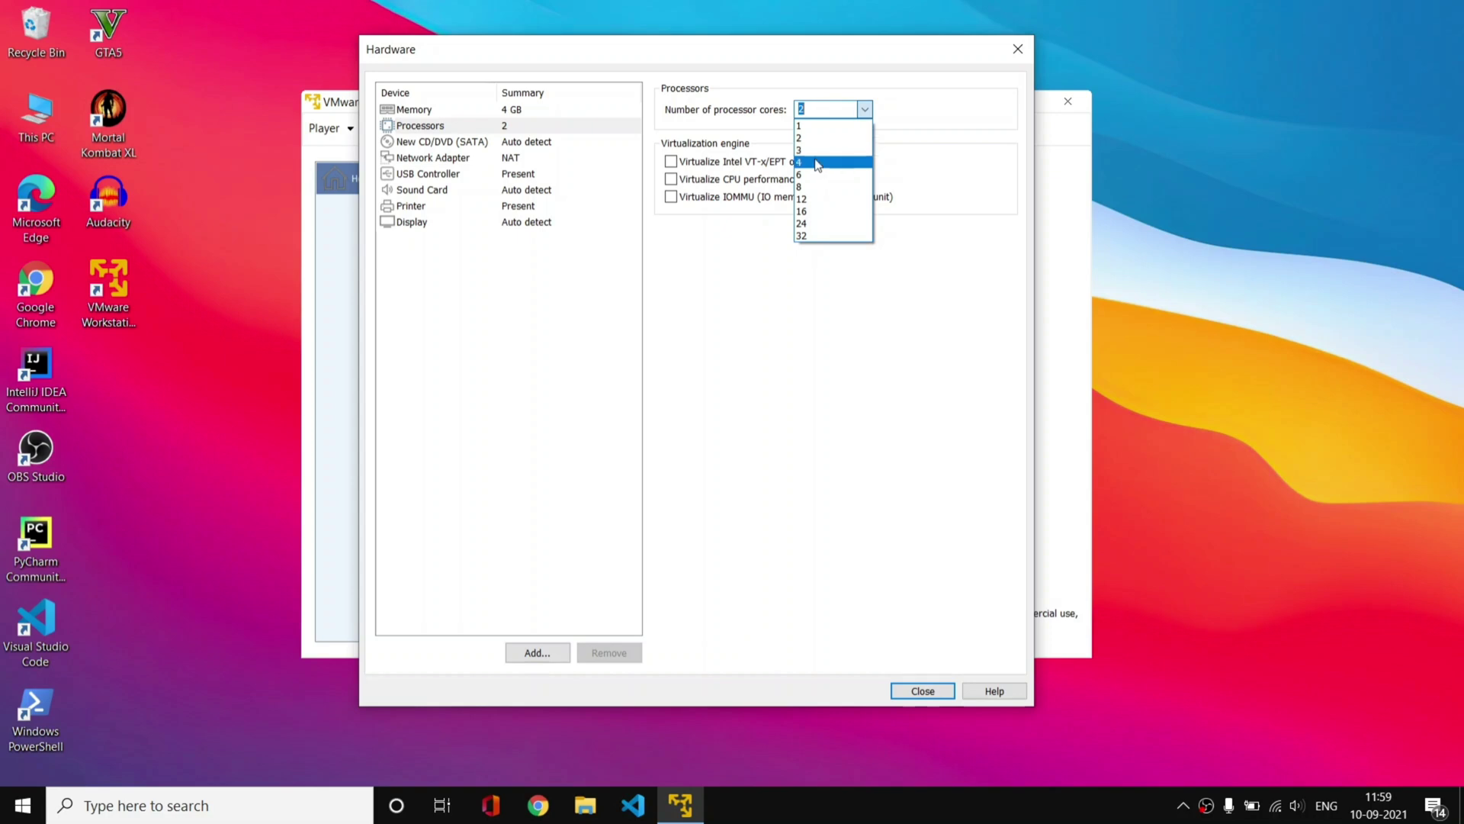
pyautogui.click(822, 162)
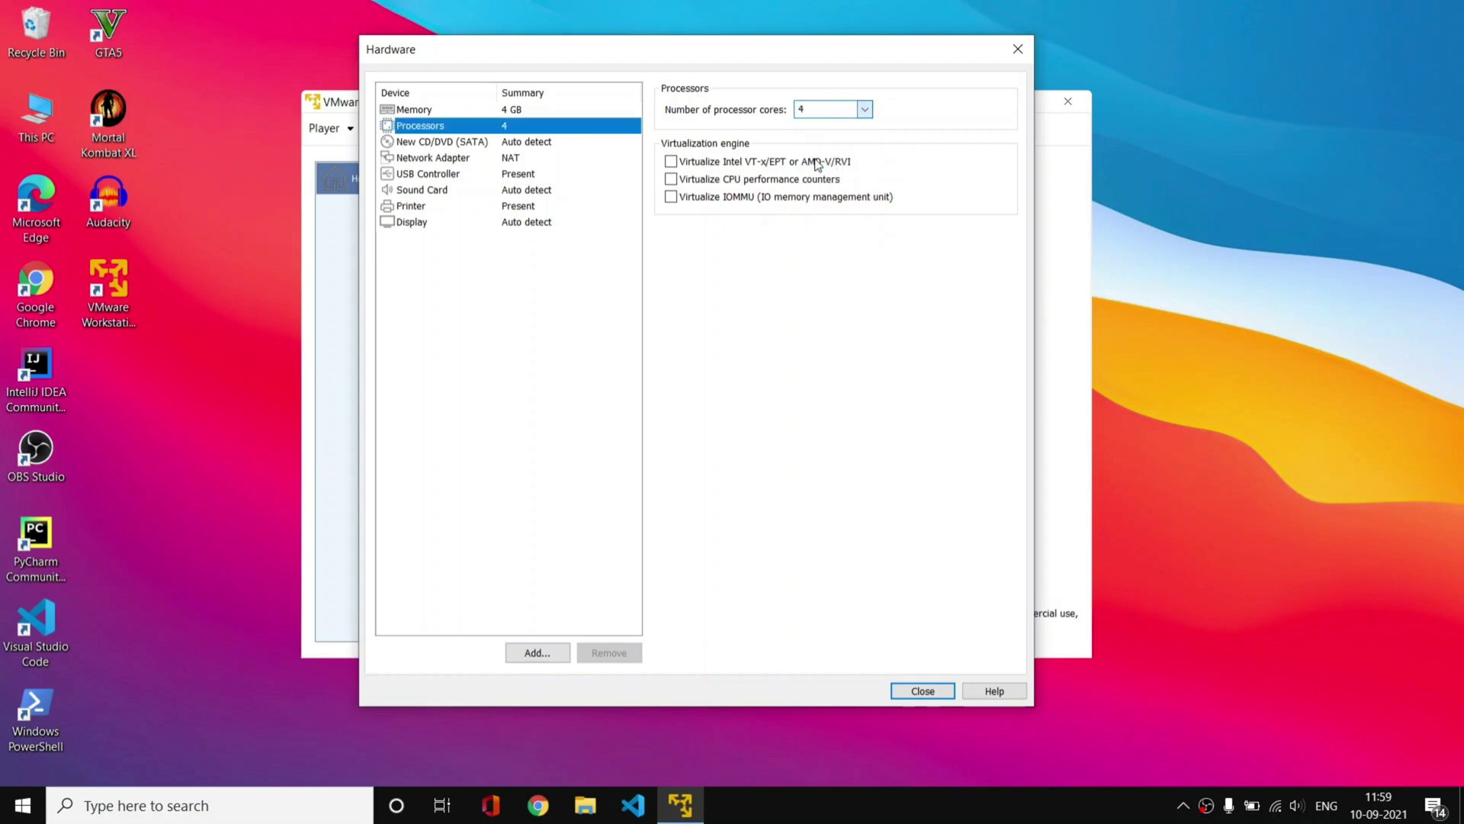
# Step: Set the virtual CD/DVD drive to use the ubuntu-20.04.3-desktop-amd64 ISO image from the Downloads folder
pyautogui.click(407, 143)
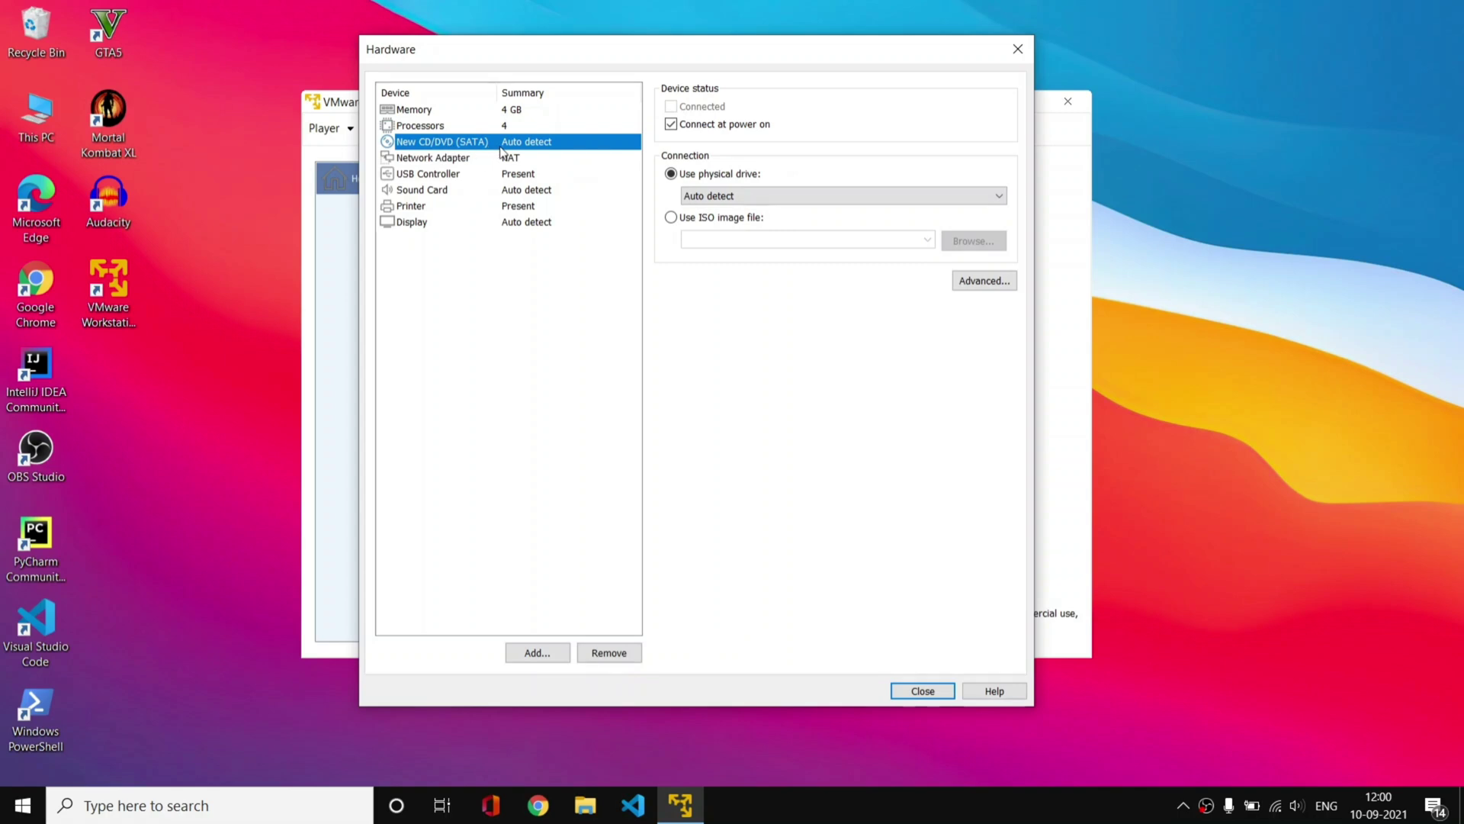
pyautogui.click(671, 218)
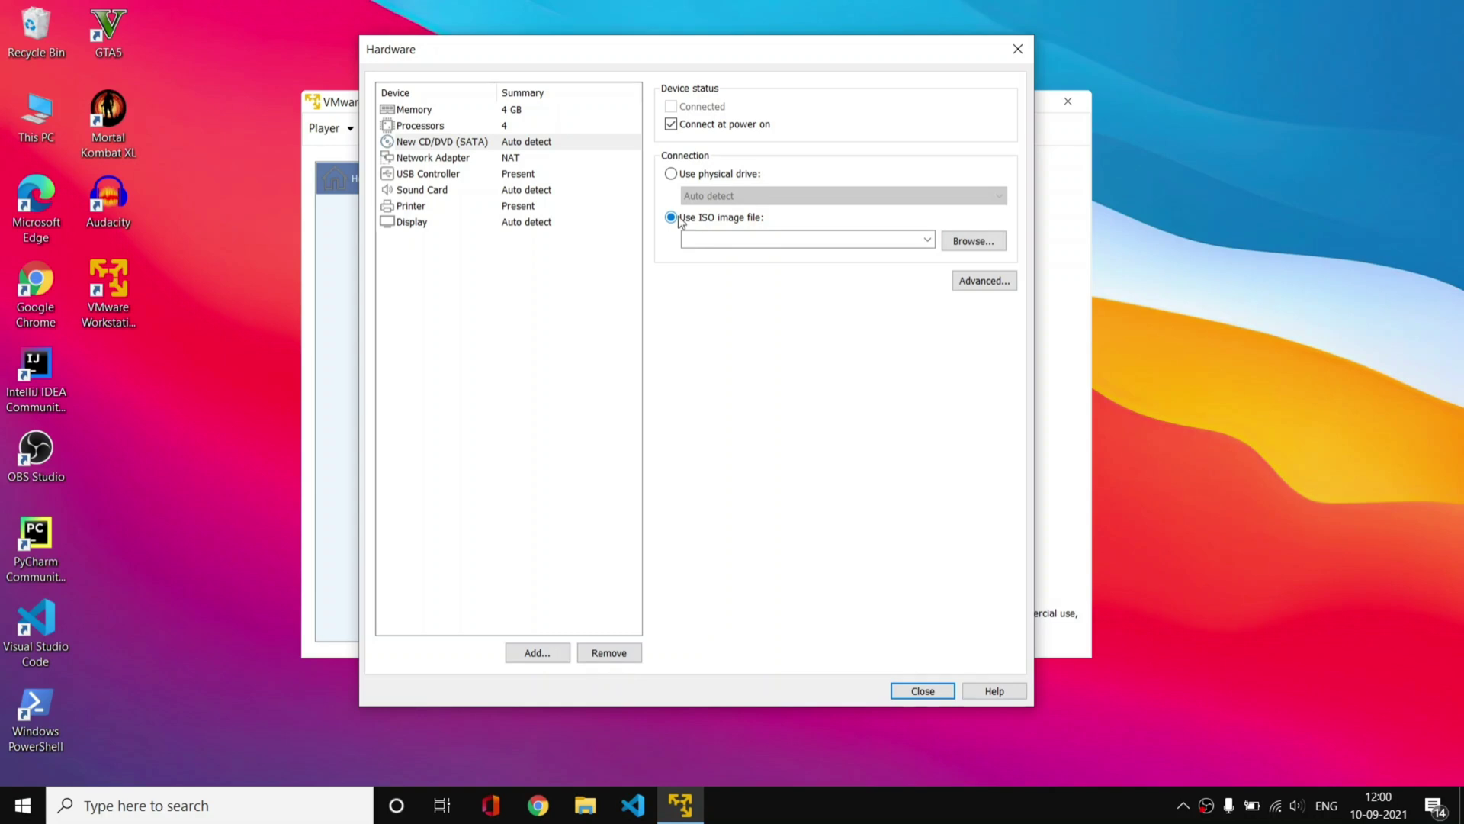
pyautogui.click(944, 241)
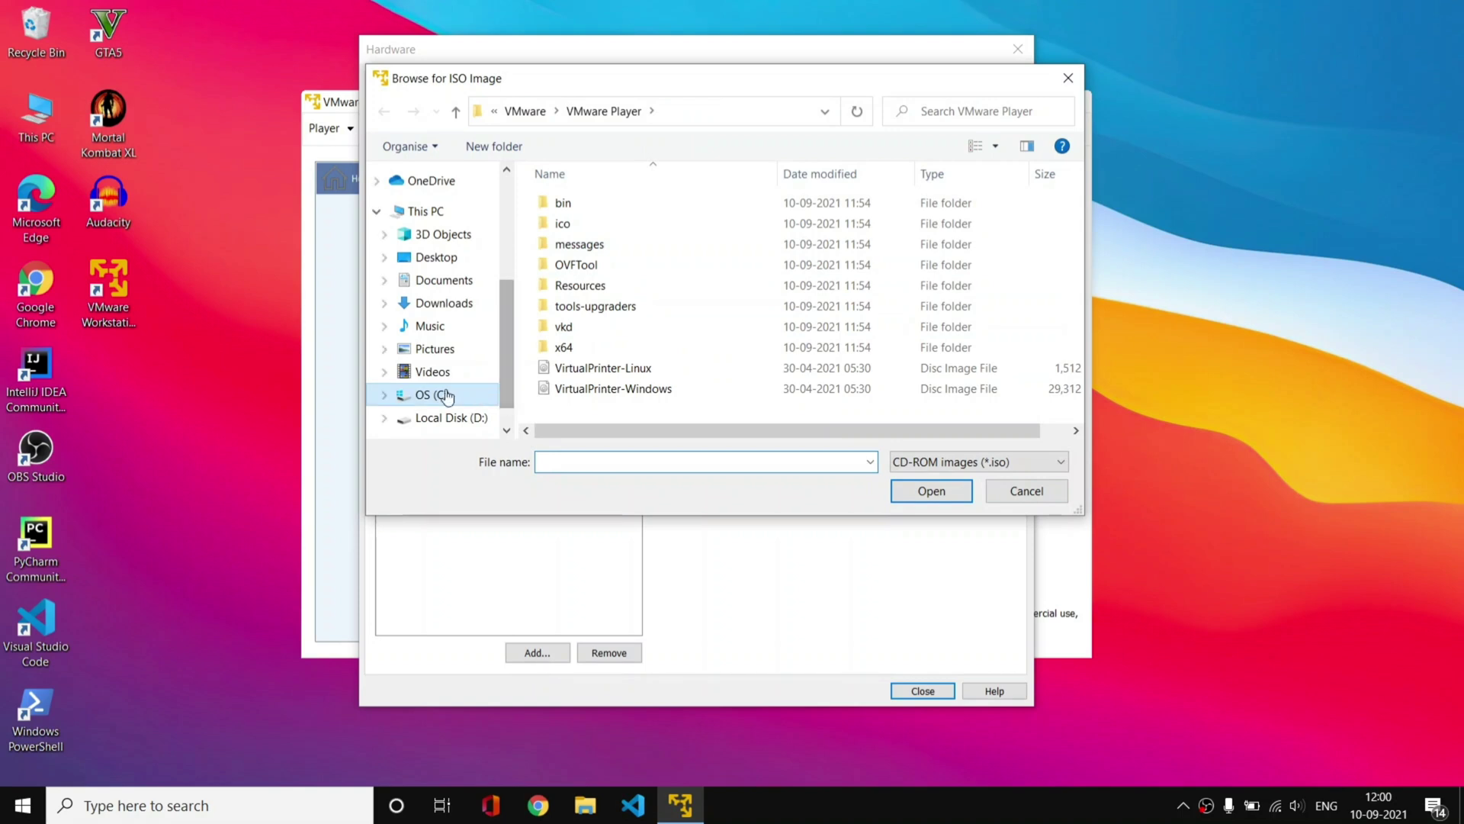
pyautogui.click(431, 326)
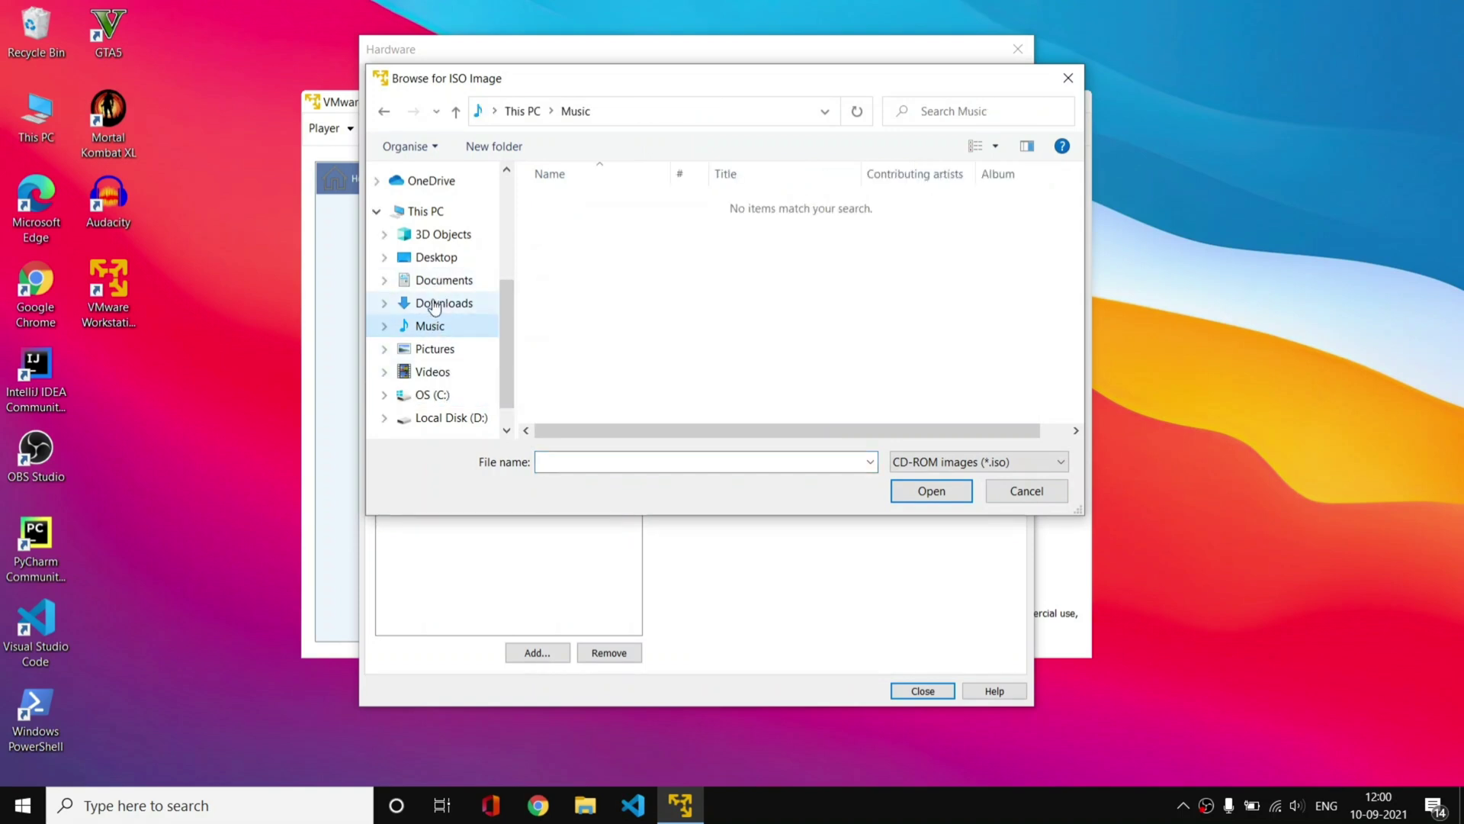
pyautogui.click(441, 302)
pyautogui.click(700, 234)
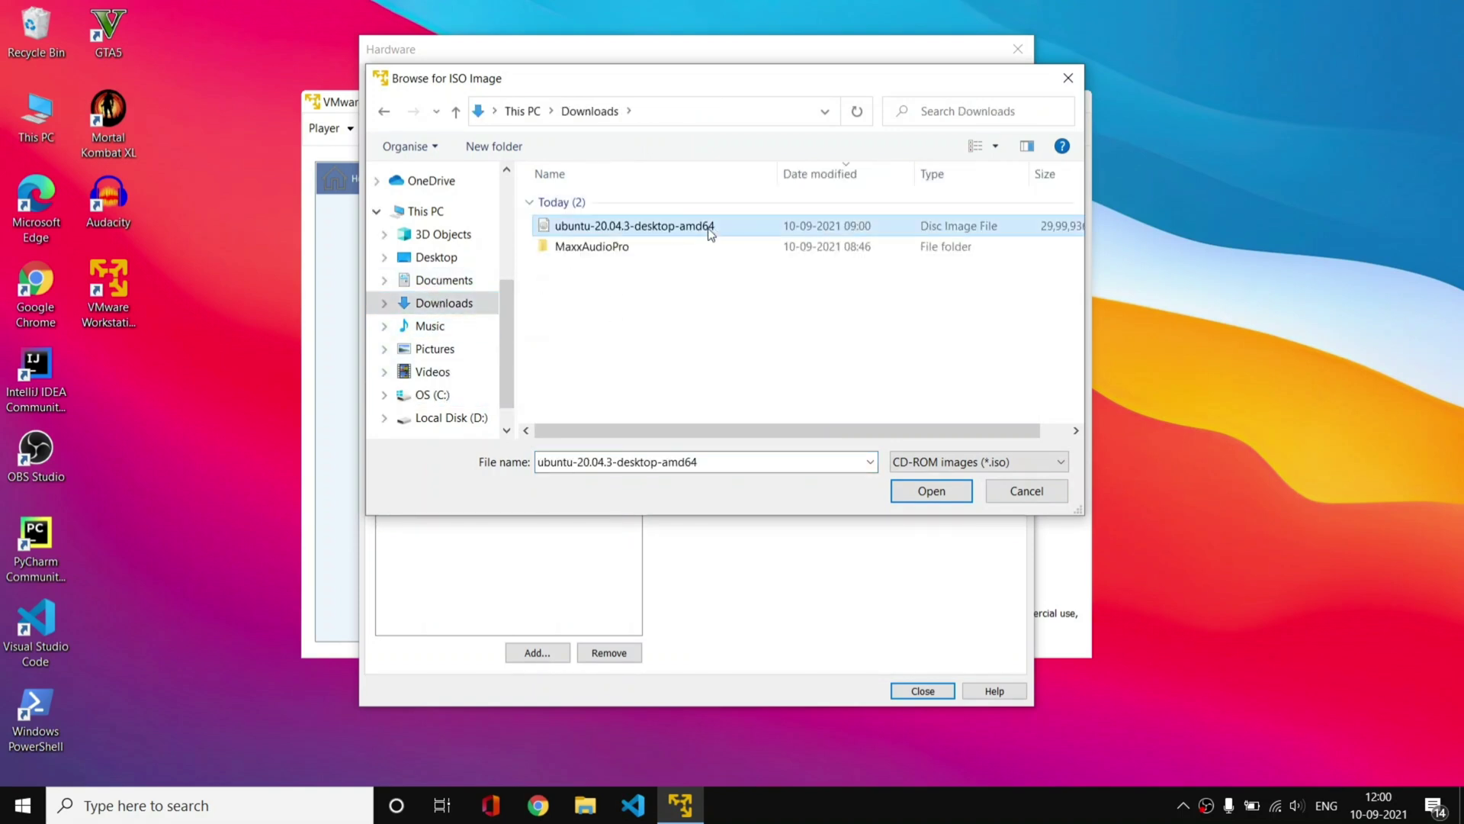
pyautogui.click(925, 493)
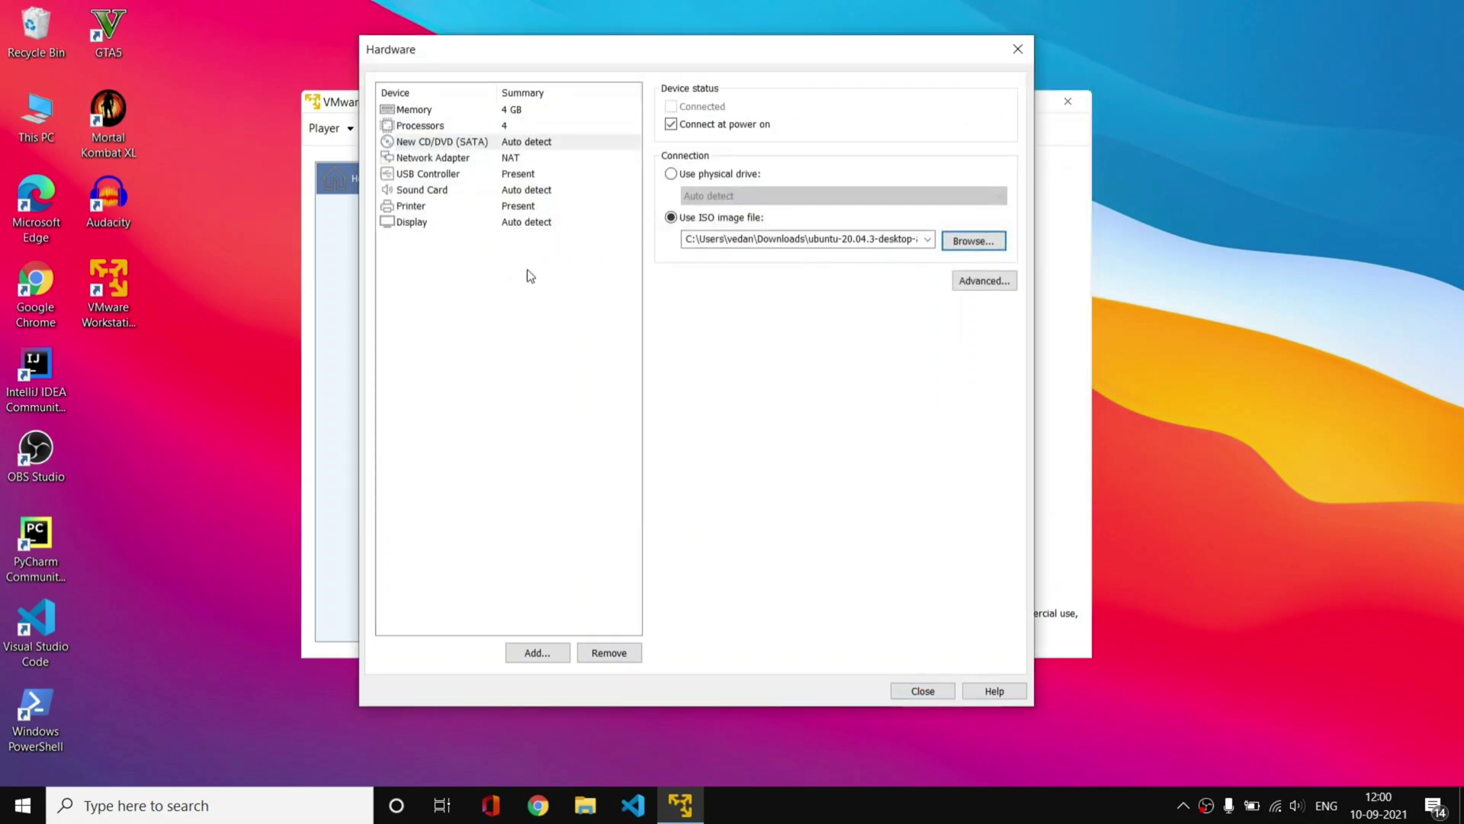
# Step: Set the number of processor cores to 2, then close the hardware settings and finish creating the virtual machine
pyautogui.click(504, 126)
pyautogui.click(864, 109)
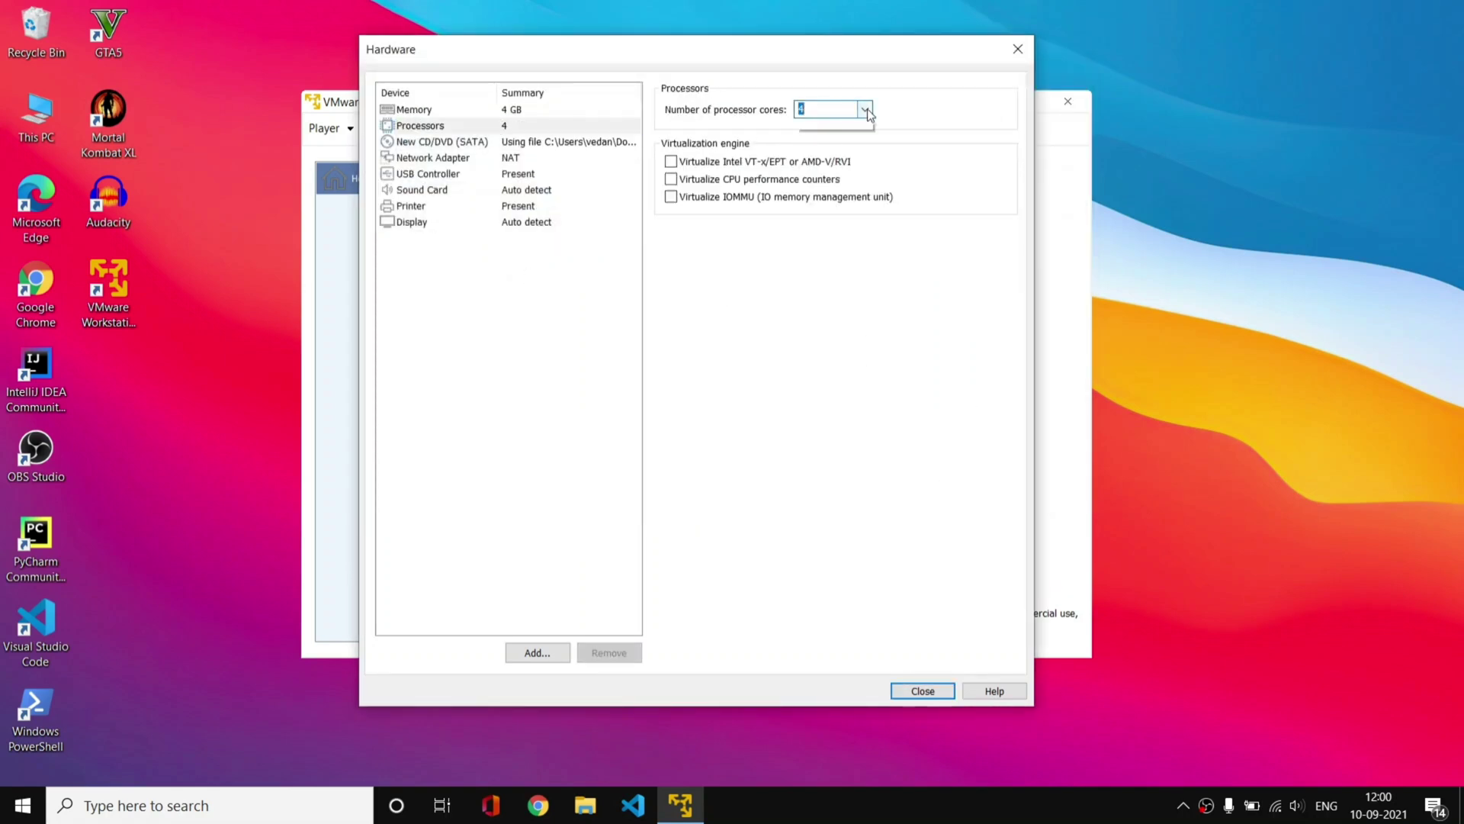
pyautogui.click(845, 140)
pyautogui.click(502, 112)
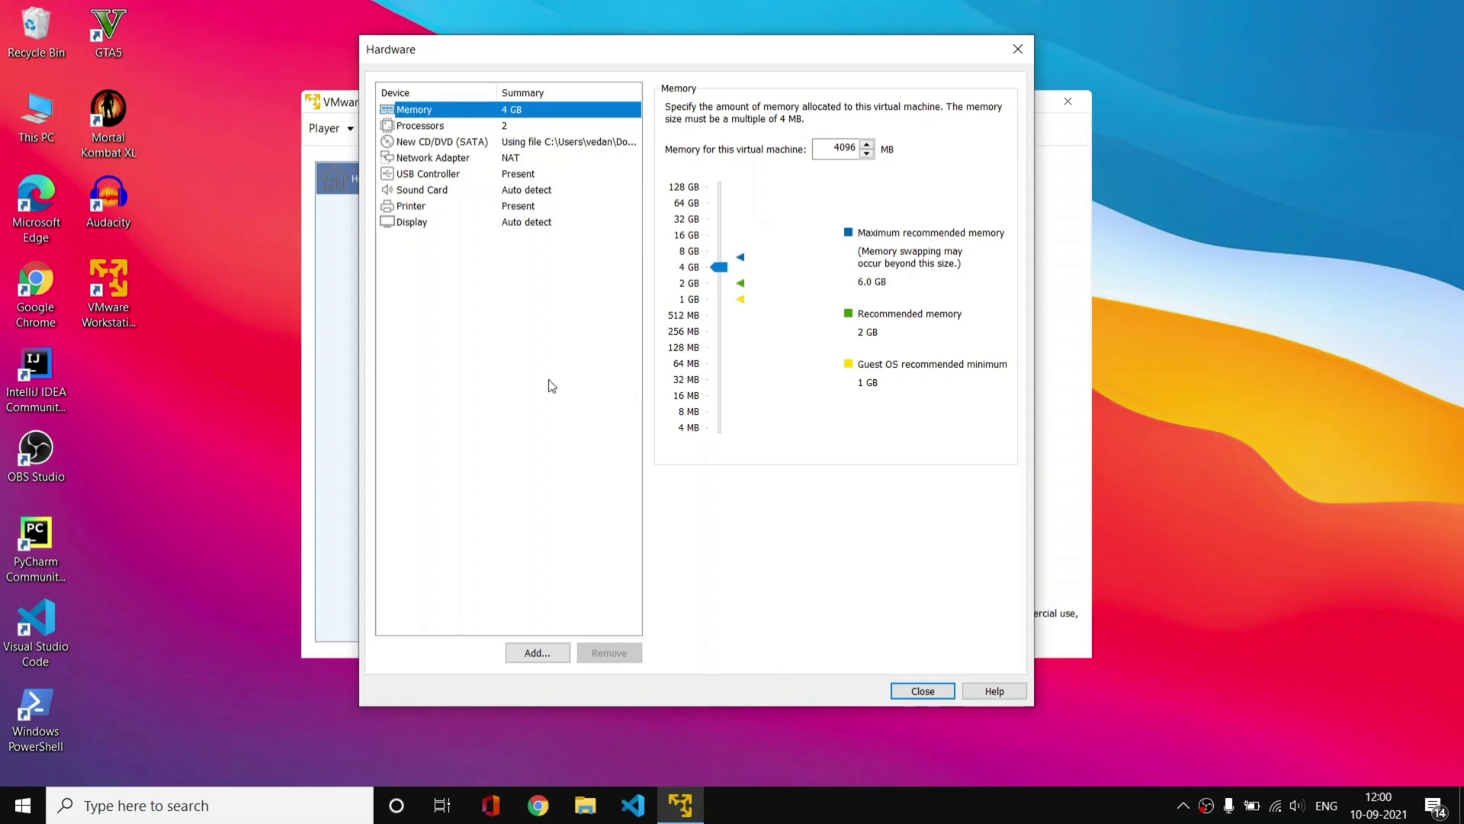
pyautogui.click(920, 692)
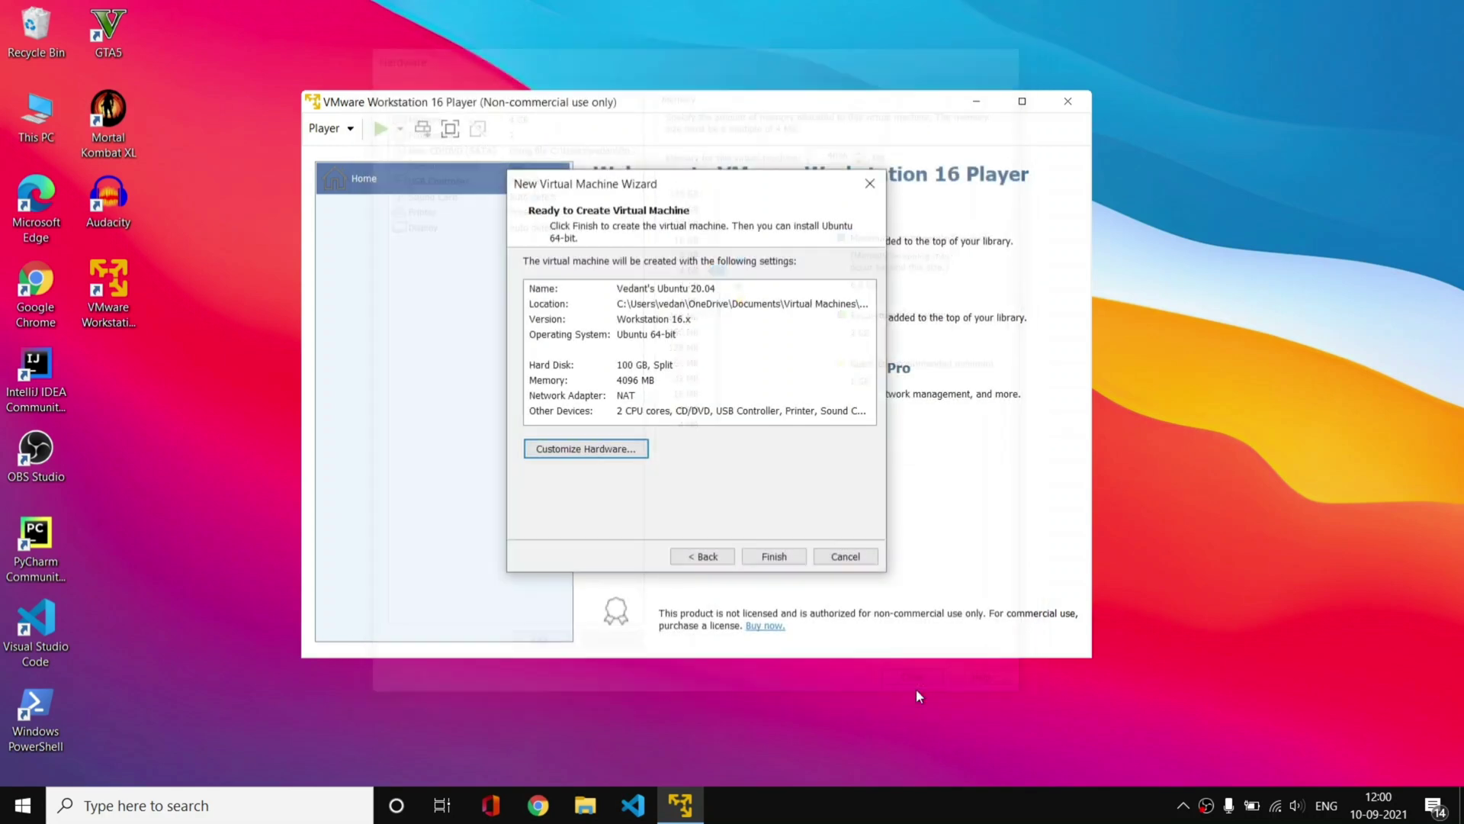
pyautogui.click(772, 559)
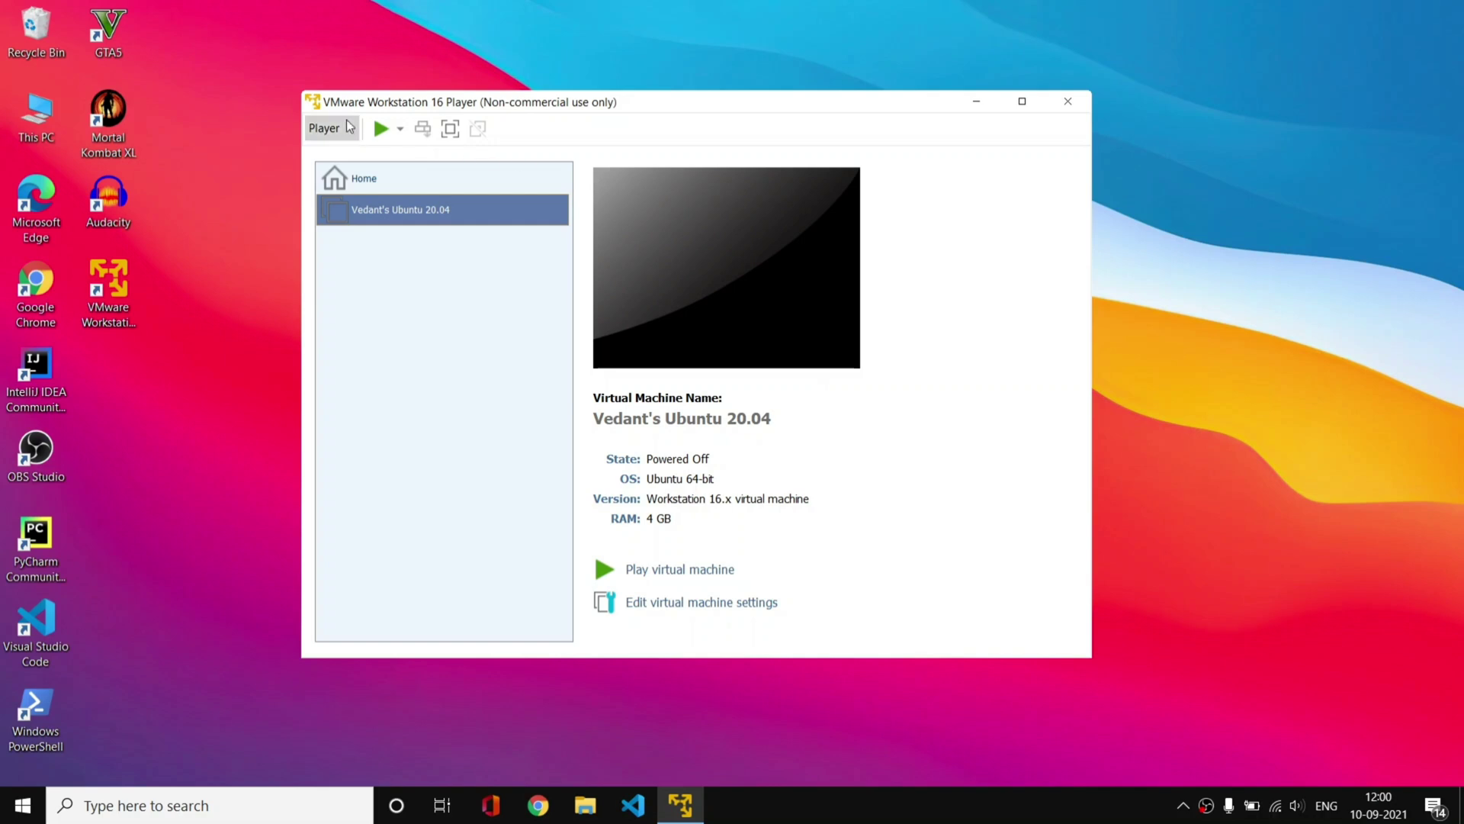
# Step: Power on the new Ubuntu virtual machine and download and install VMware Tools for Linux
pyautogui.click(645, 578)
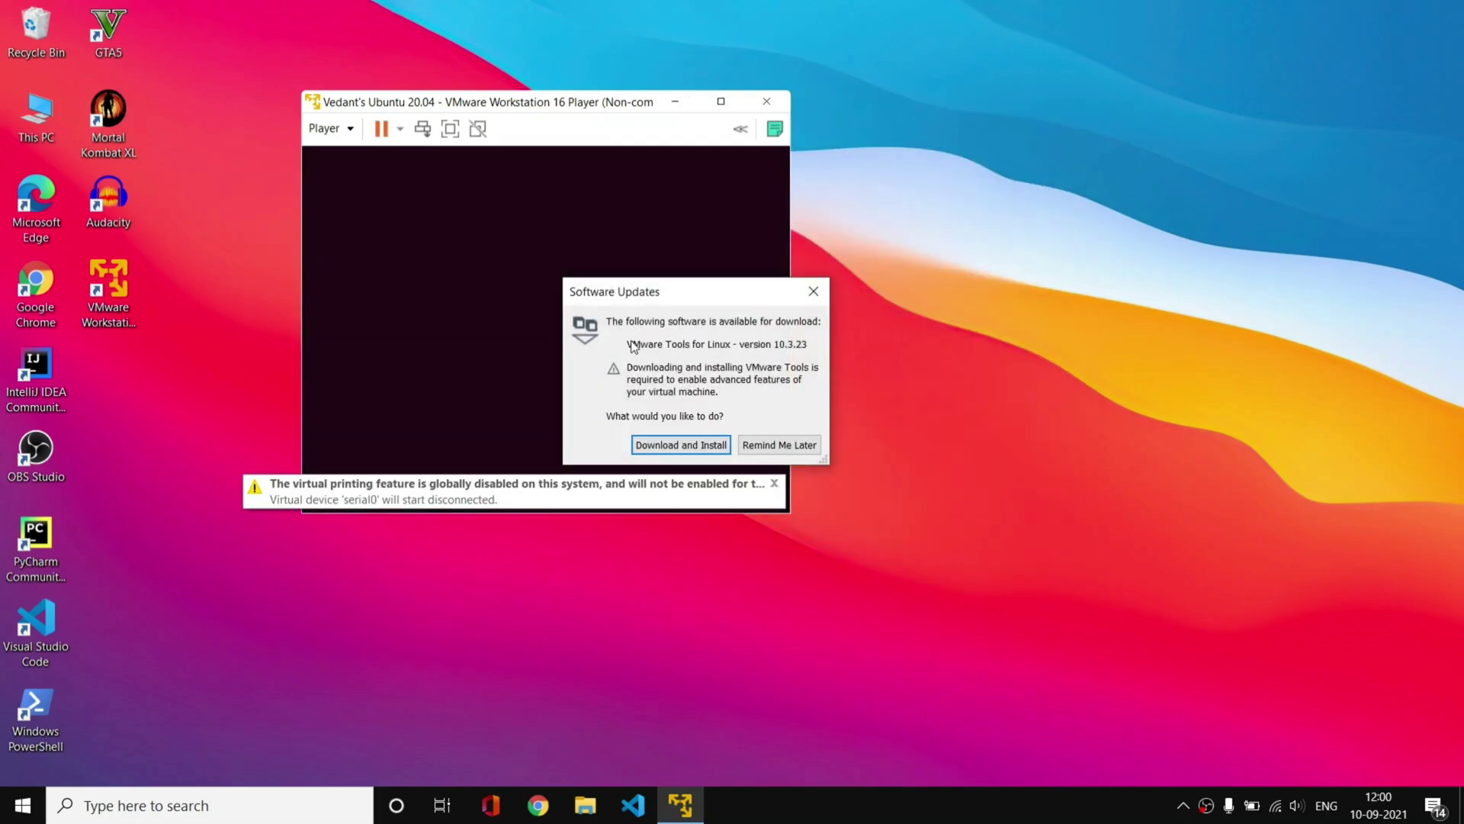
pyautogui.click(686, 450)
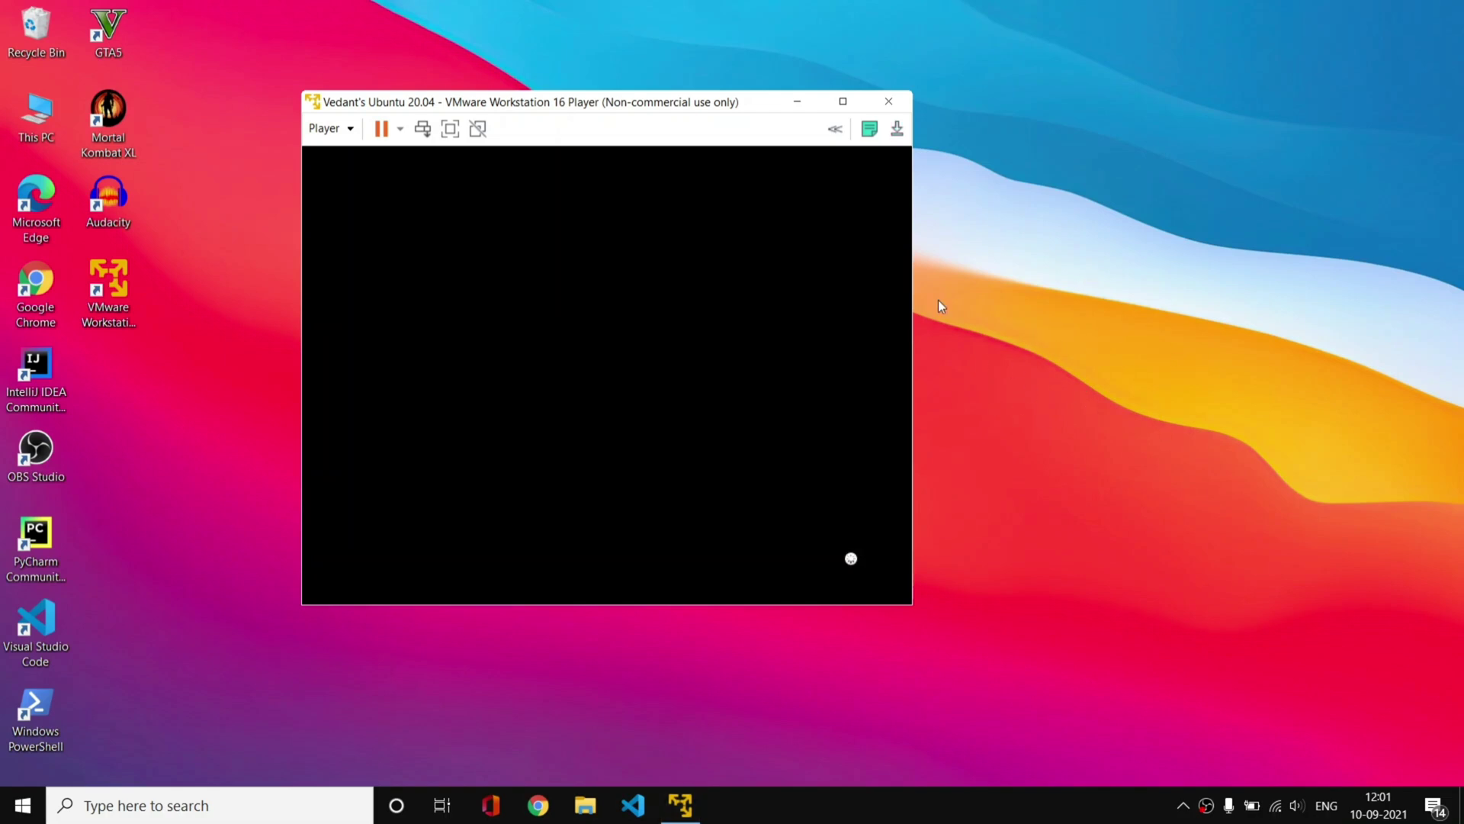
# Step: Try resizing the running virtual machine's window and leave it maximized
pyautogui.click(843, 102)
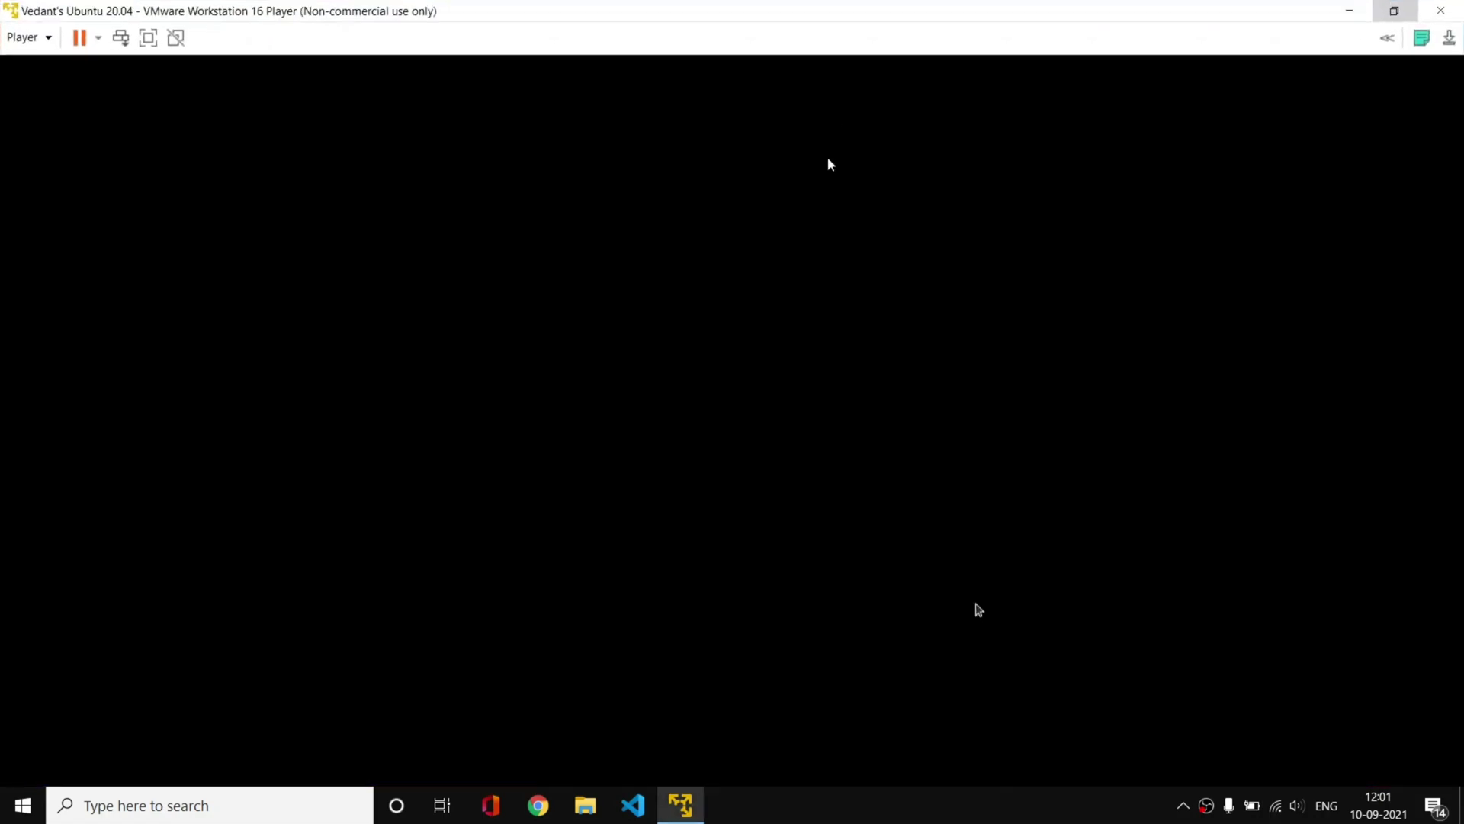
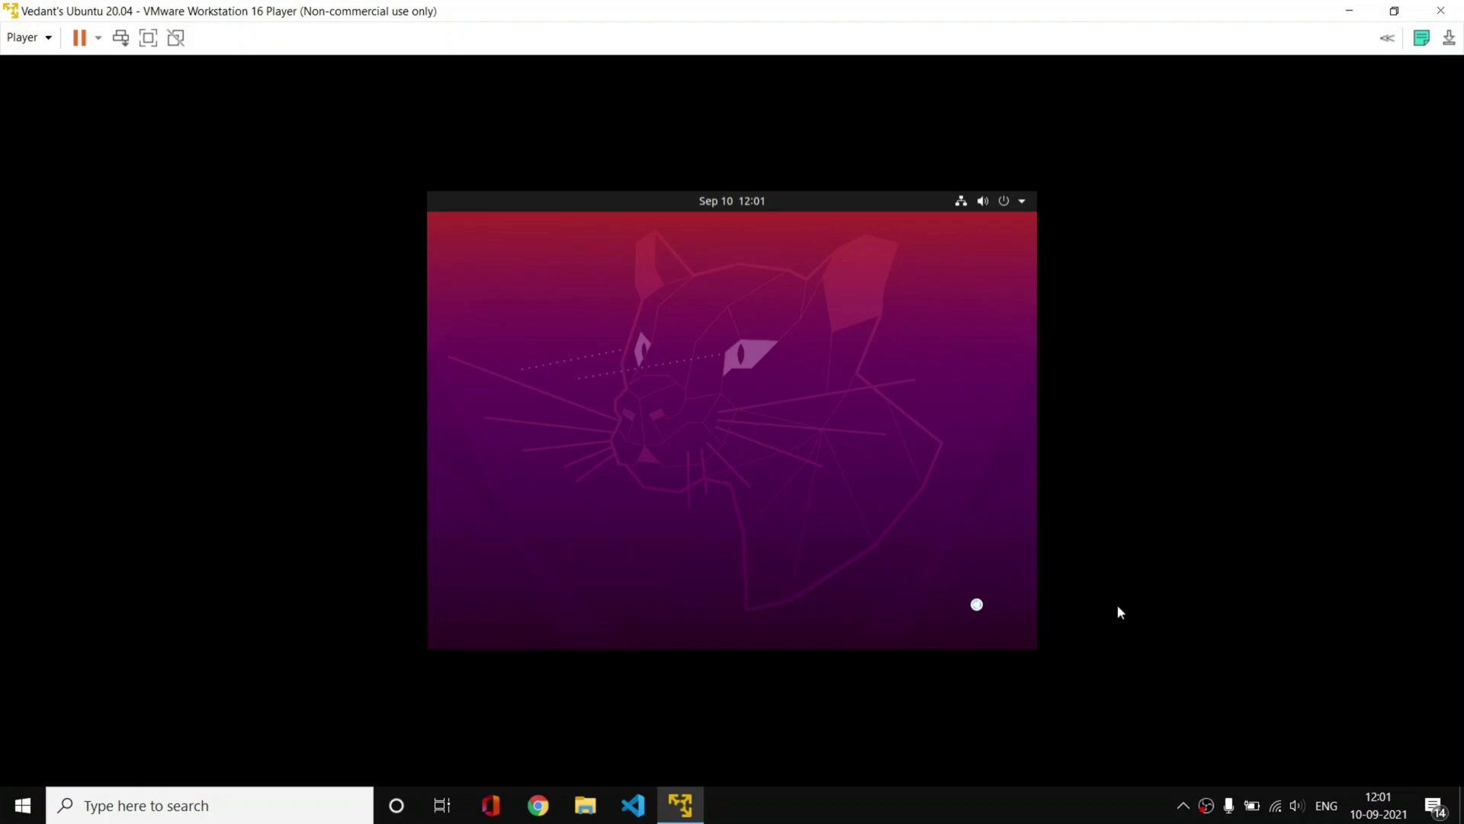
pyautogui.moveTo(942, 7); pyautogui.dragTo(610, 48)
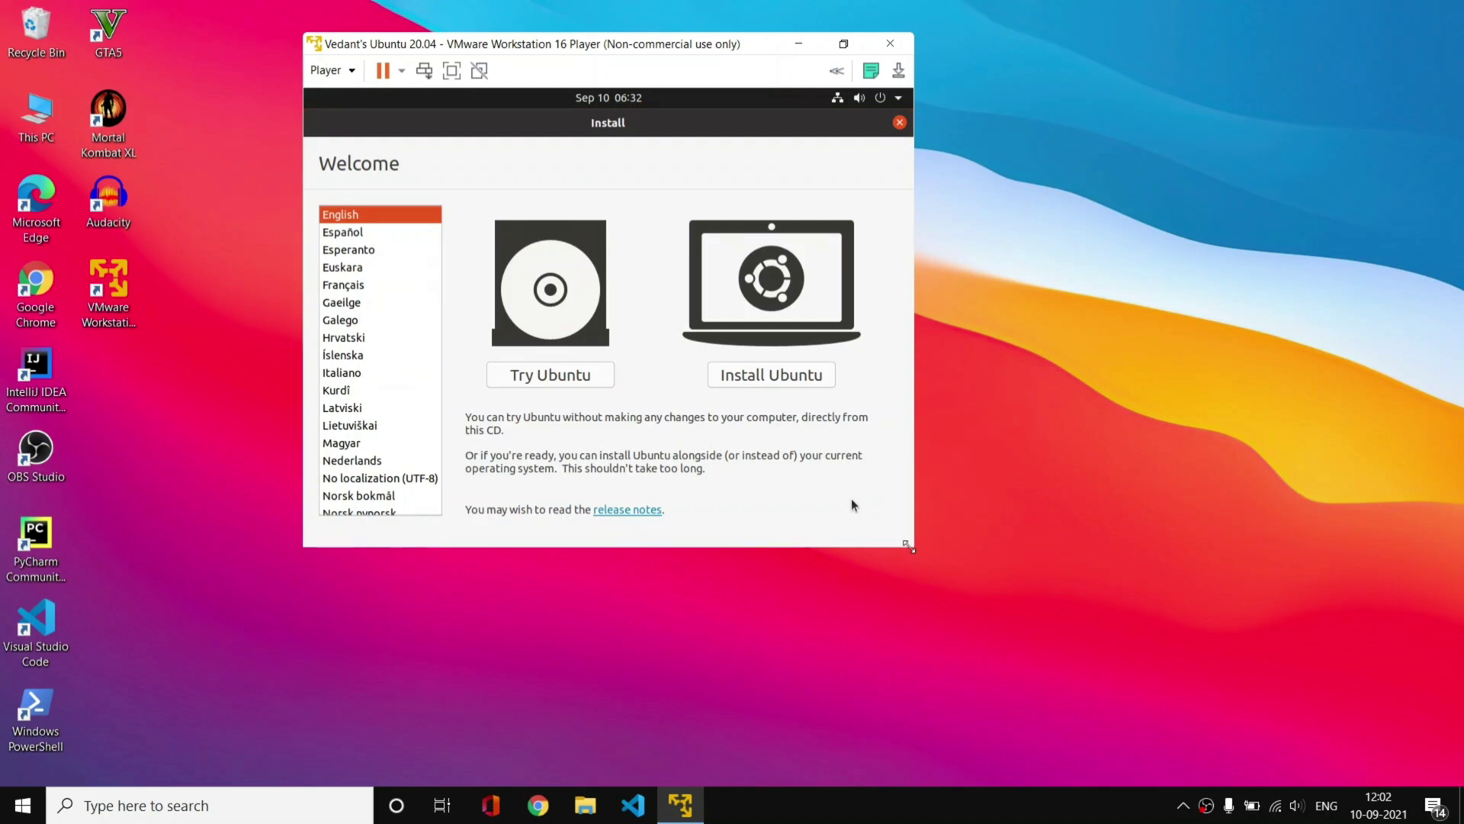
pyautogui.moveTo(908, 546); pyautogui.dragTo(959, 605)
pyautogui.click(843, 44)
pyautogui.click(843, 43)
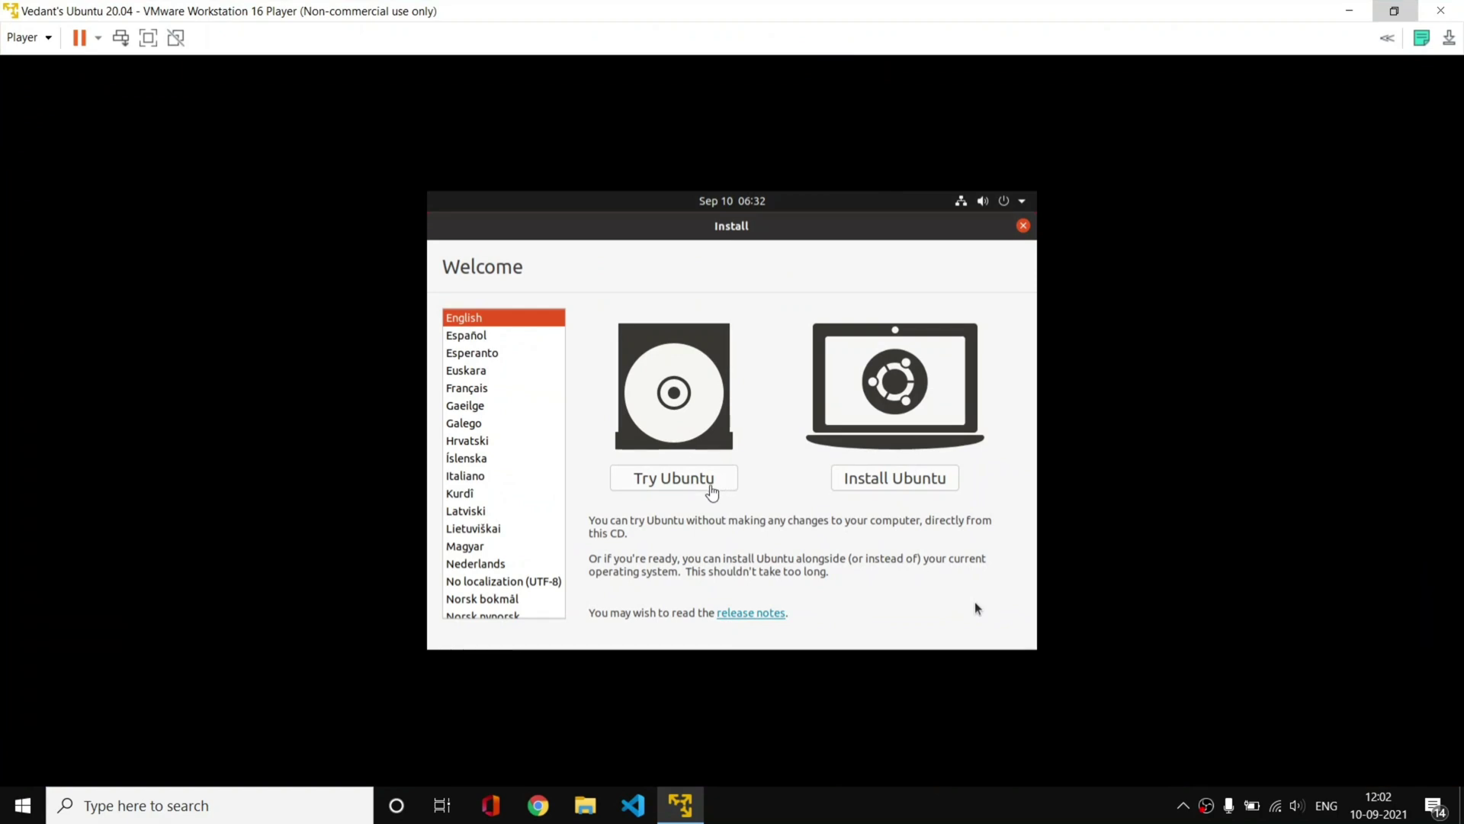
# Step: Start the Ubuntu installation in English and accept the English (US) keyboard layout
pyautogui.click(974, 608)
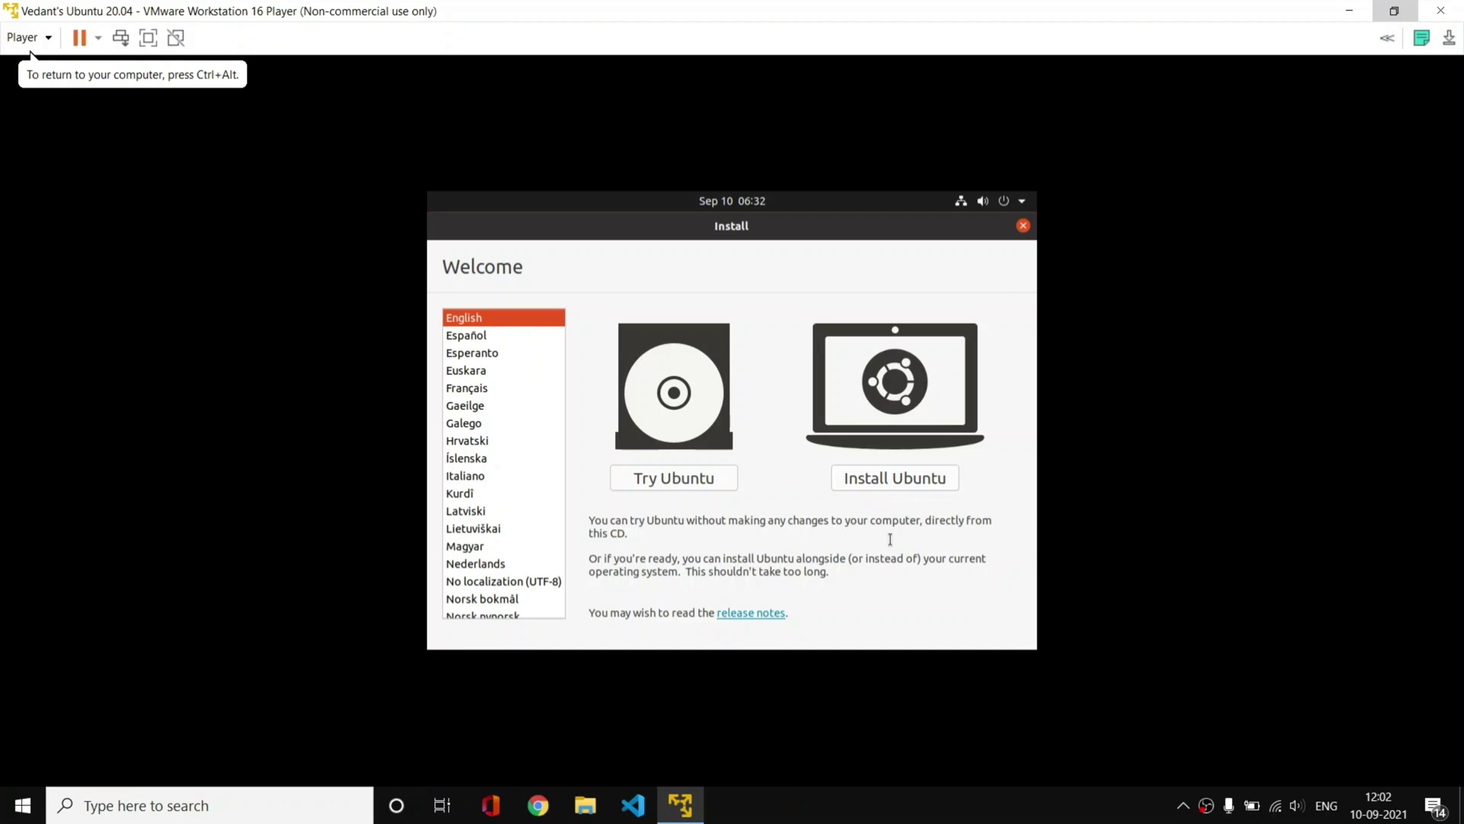
pyautogui.click(898, 479)
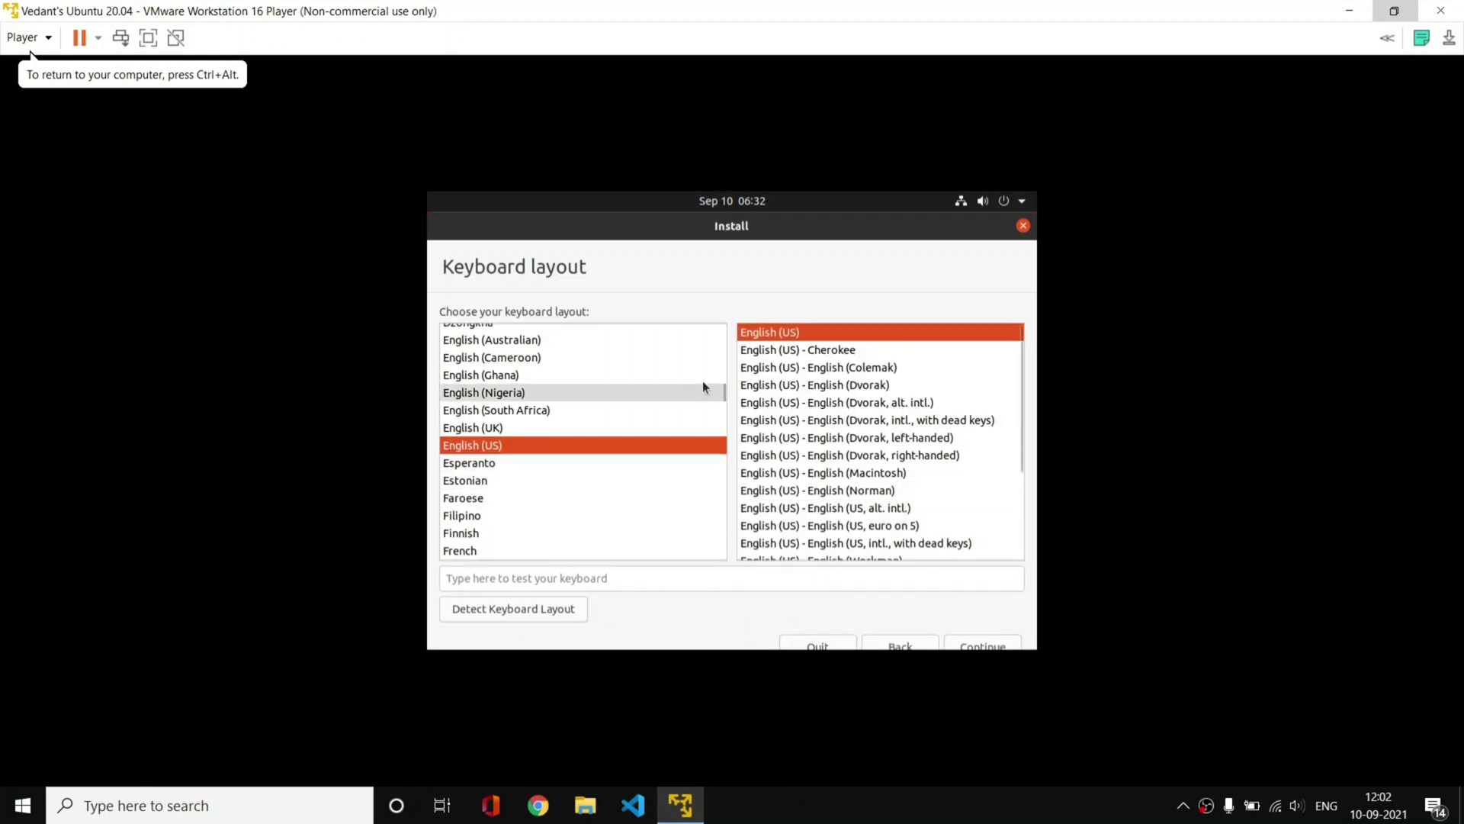
pyautogui.click(973, 648)
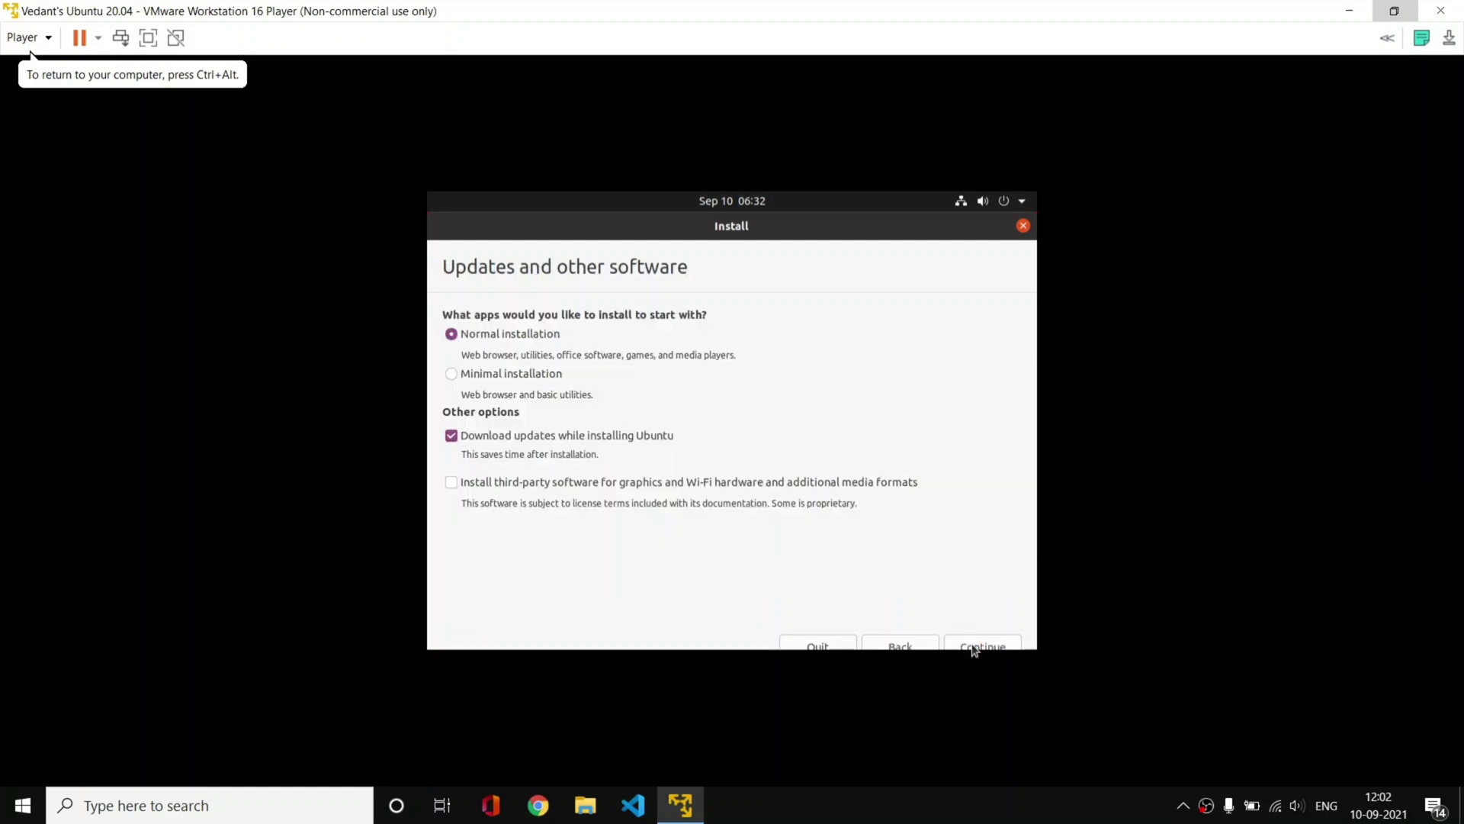
# Step: Switch the virtual machine to full screen, add the third-party graphics, Wi-Fi and media format software to the normal installation, and continue
pyautogui.click(47, 36)
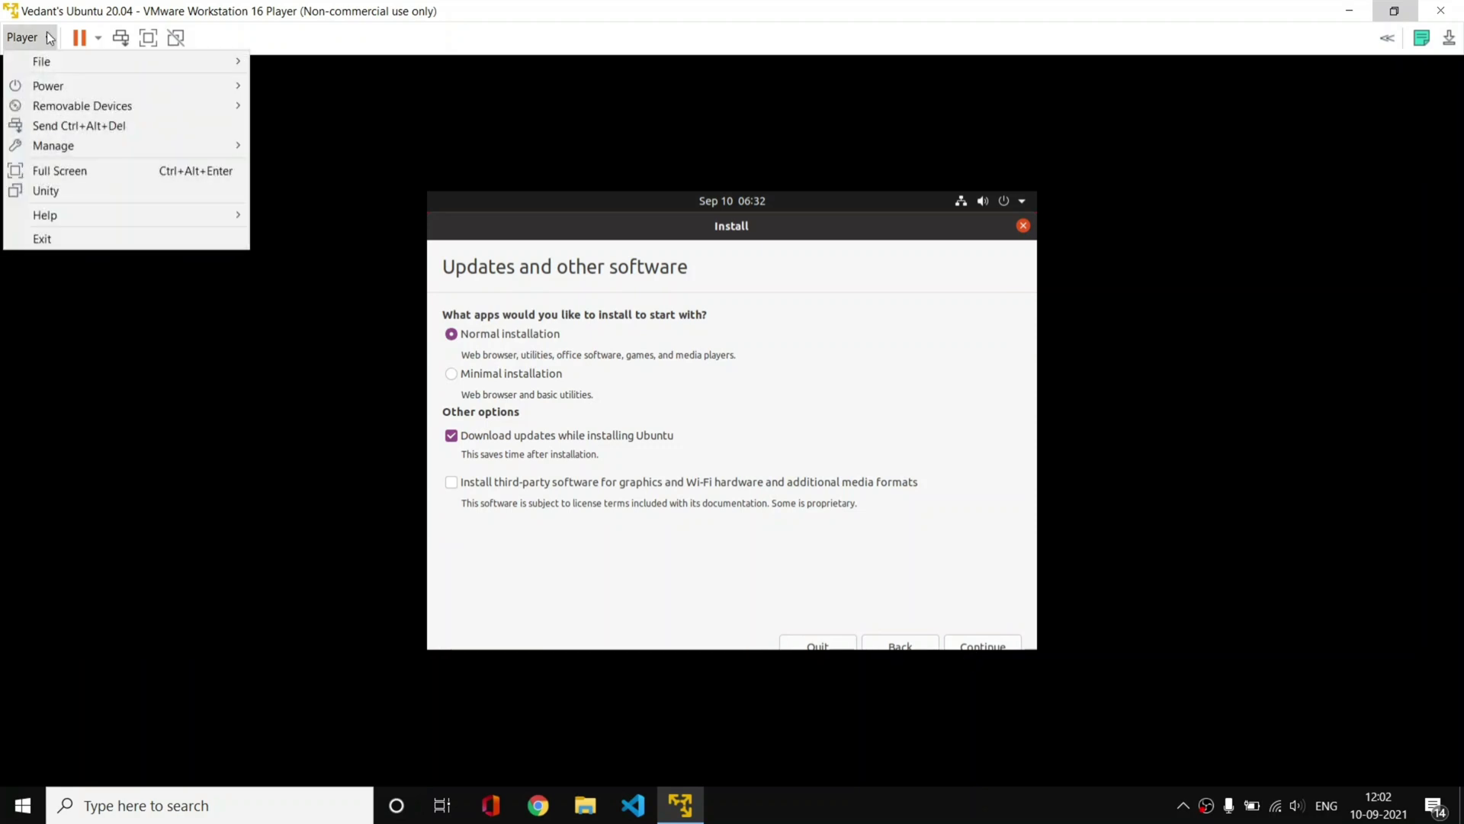
pyautogui.click(45, 172)
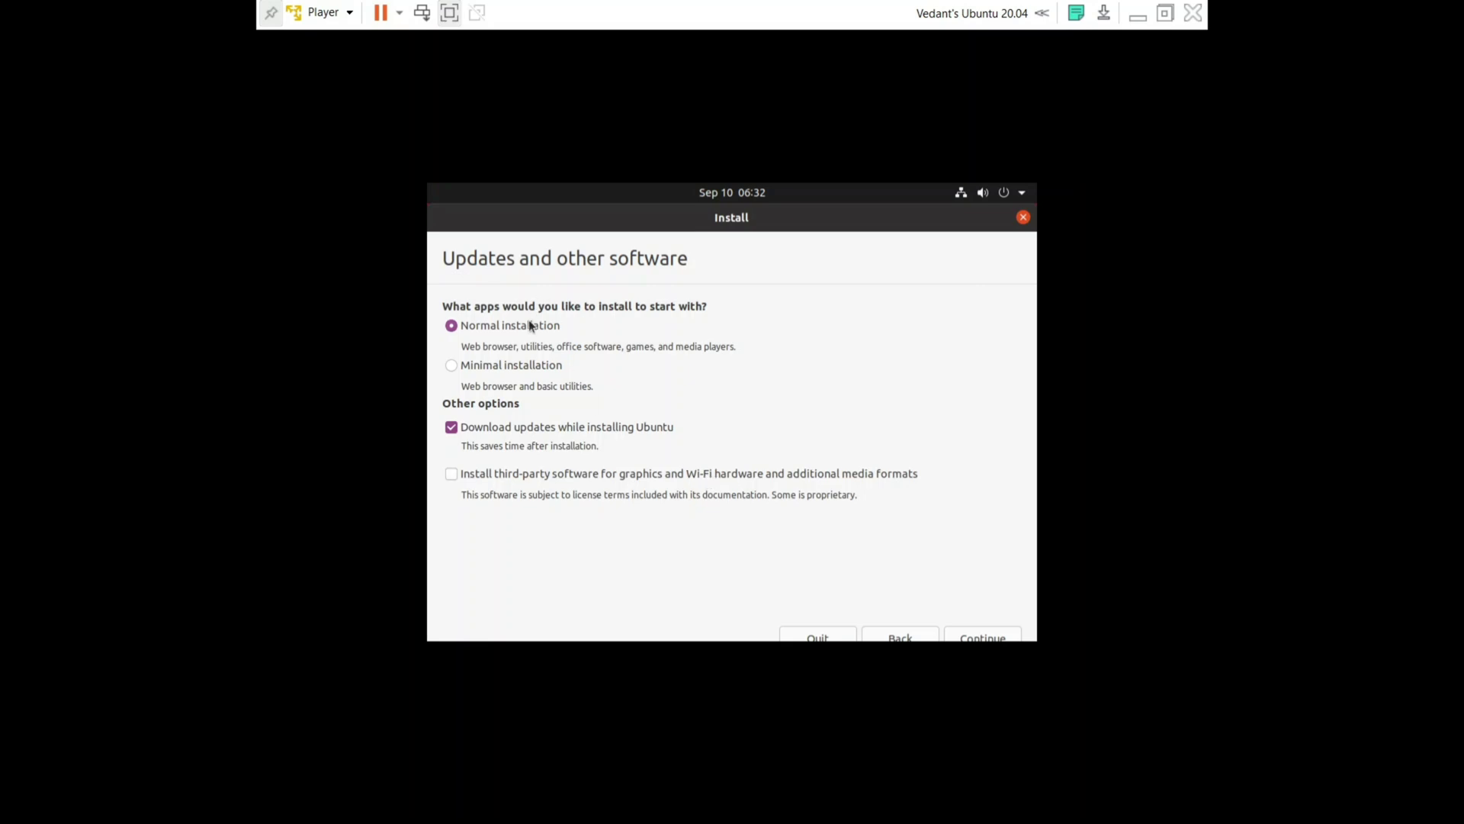
pyautogui.click(451, 474)
pyautogui.click(993, 638)
# Step: Leave full screen, restore the virtual machine to a smaller window and reposition it on the desktop
pyautogui.click(1165, 13)
pyautogui.doubleClick(974, 13)
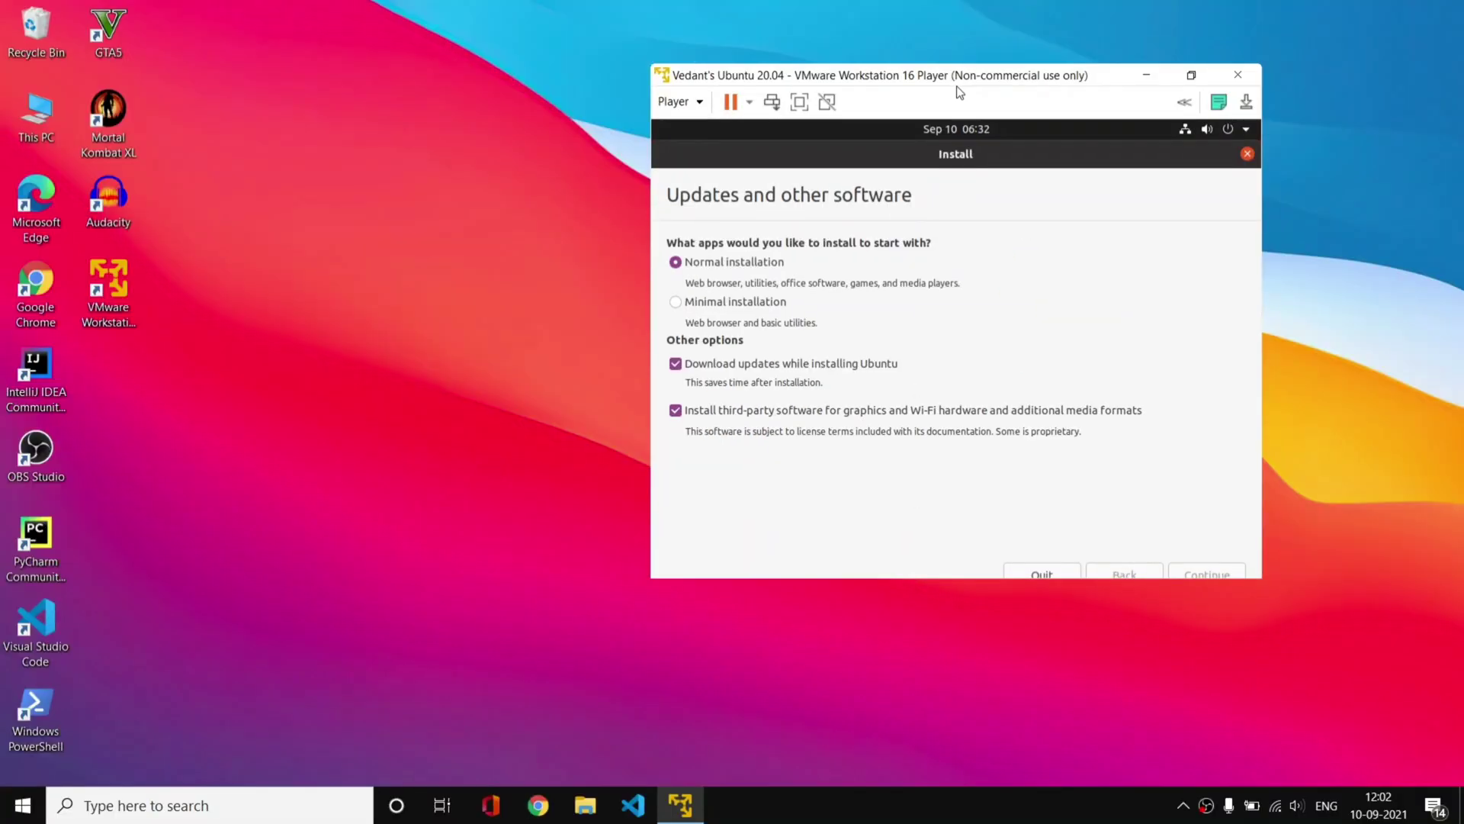
pyautogui.moveTo(866, 79); pyautogui.dragTo(835, 76)
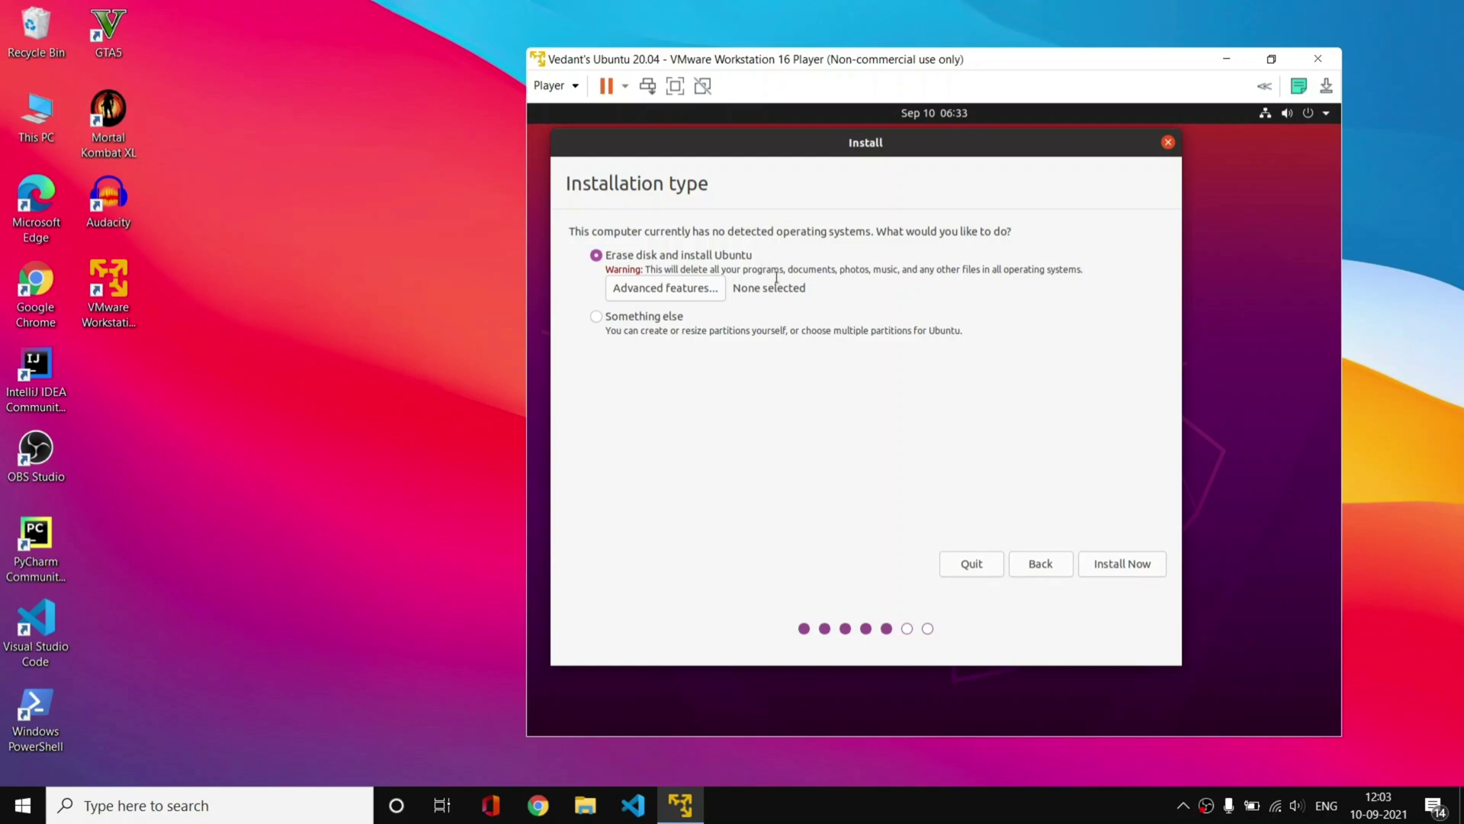
# Step: Start the installation with the disk erased, accept writing the disk changes, and set the location to Kolkata
pyautogui.click(1111, 562)
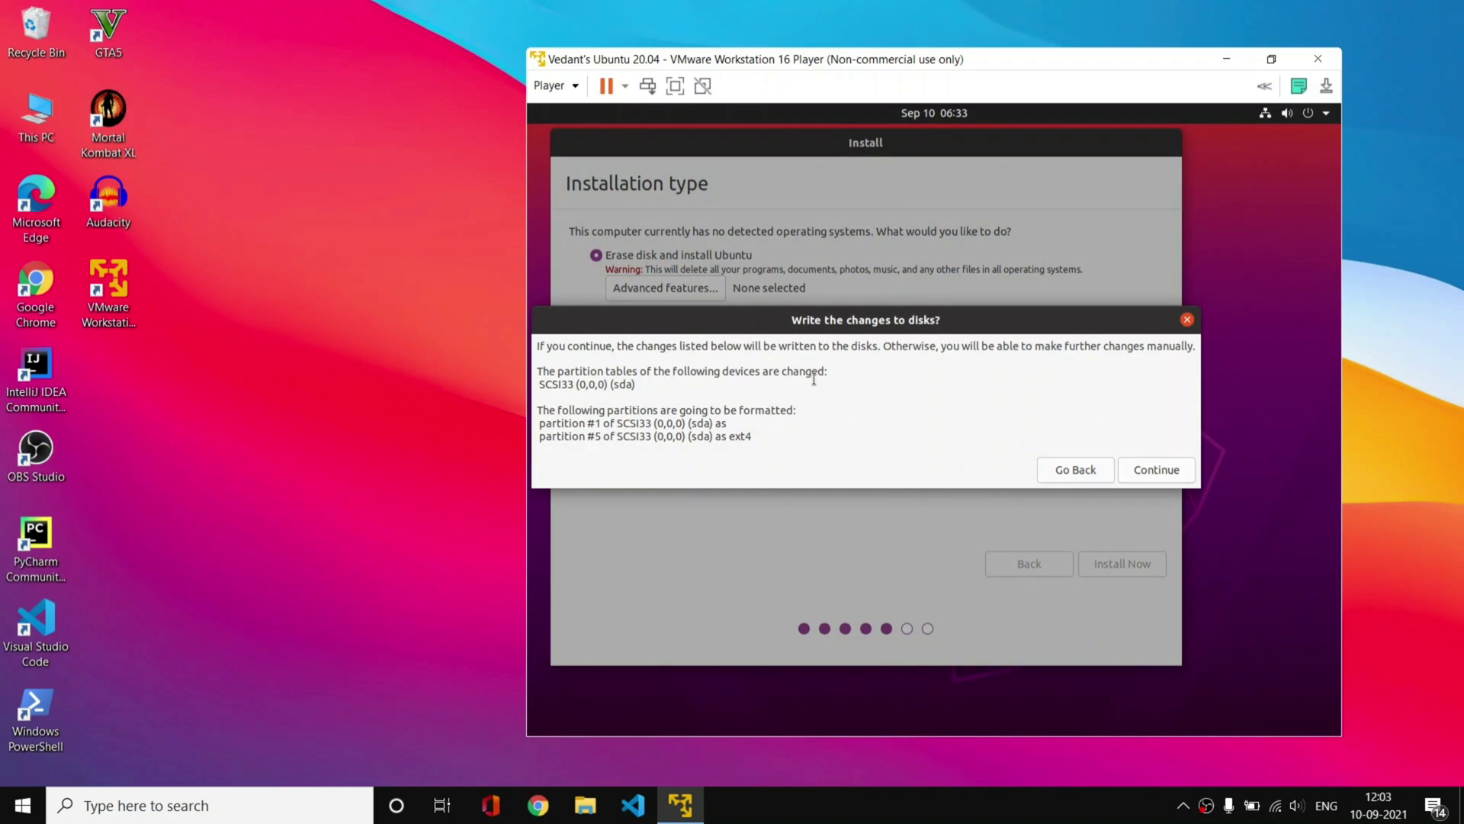
pyautogui.click(1174, 473)
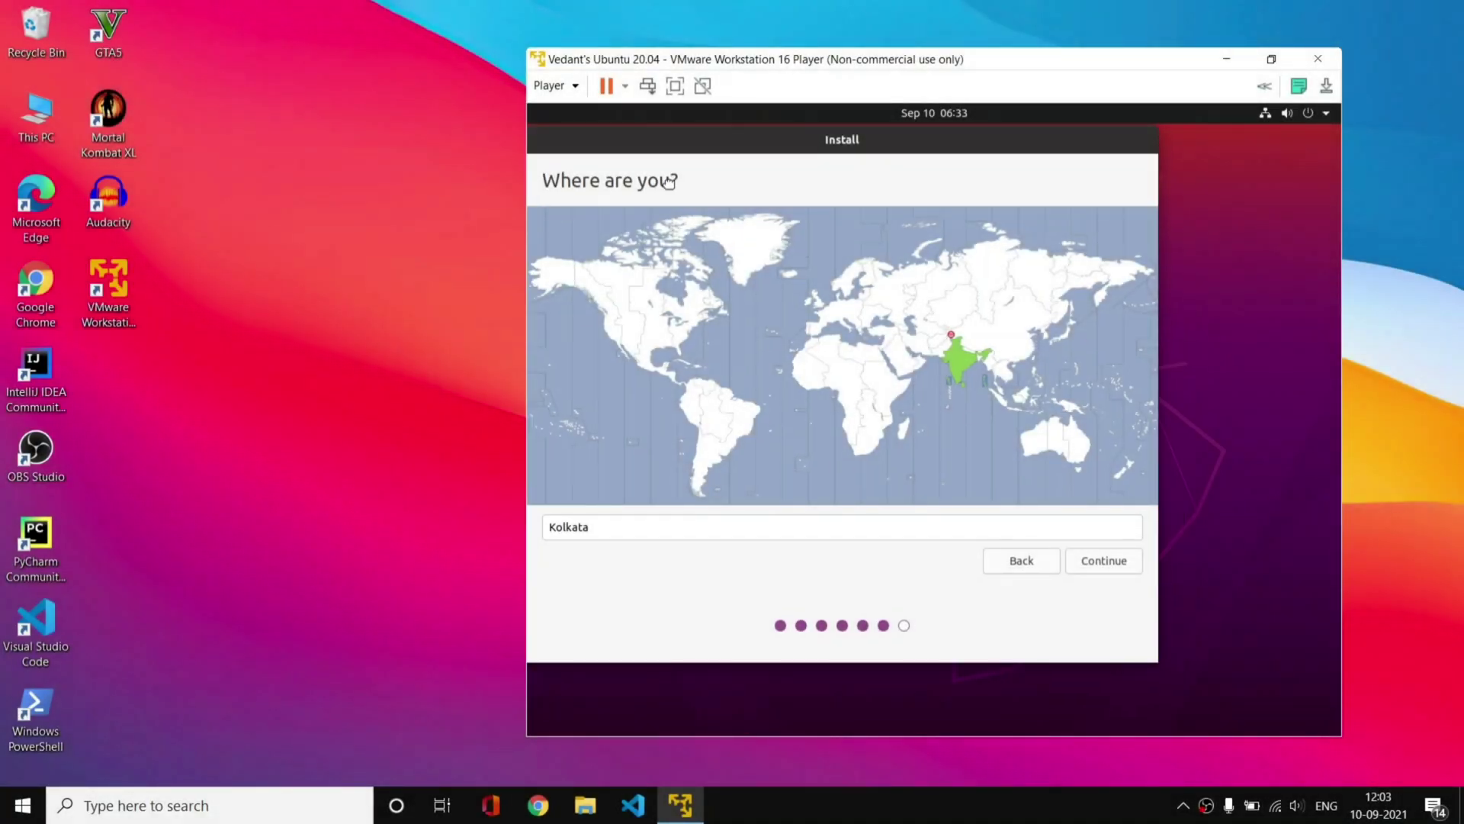
pyautogui.moveTo(746, 195); pyautogui.dragTo(791, 196)
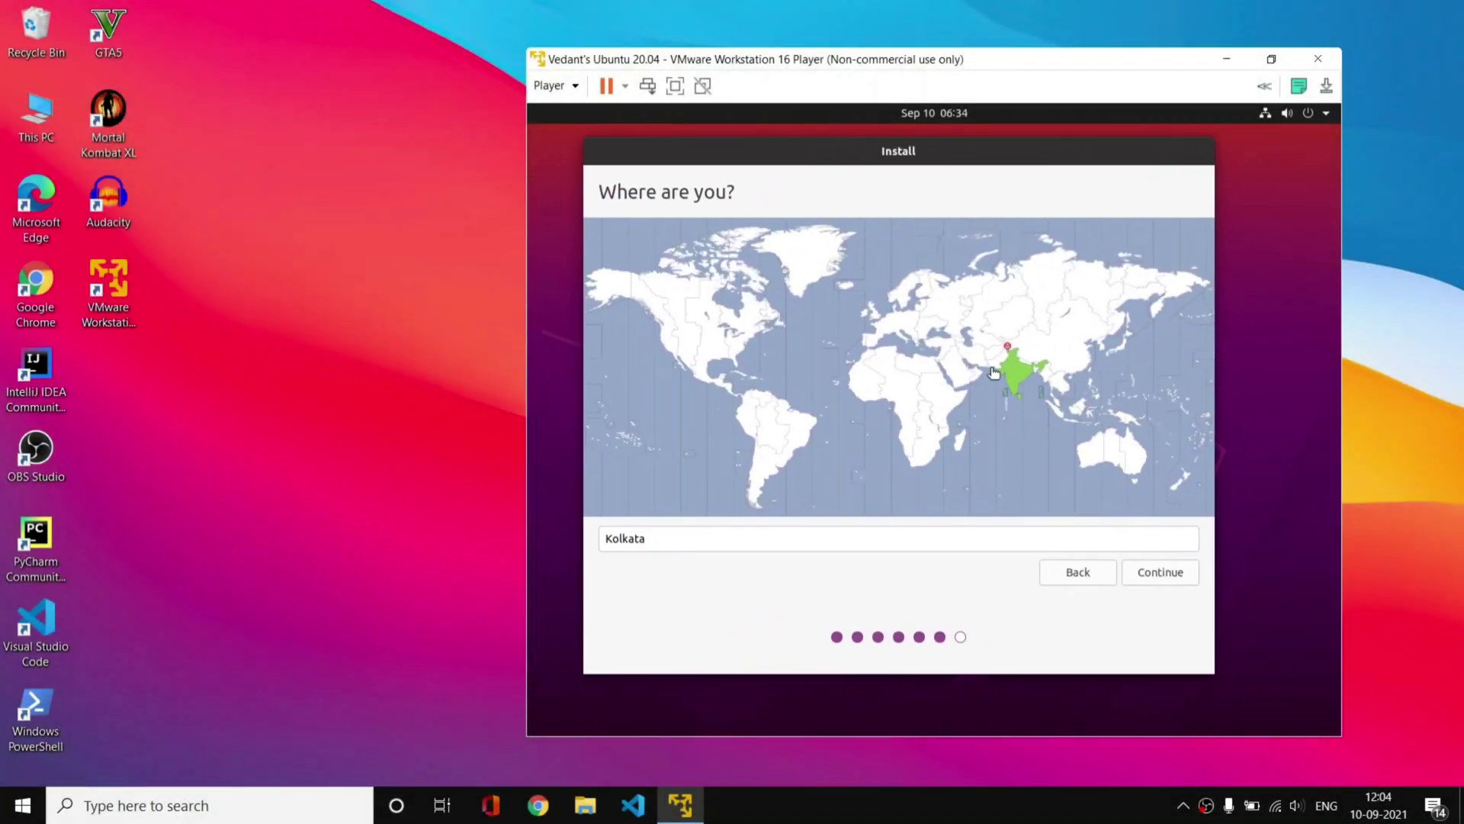
pyautogui.click(1013, 368)
pyautogui.click(1156, 574)
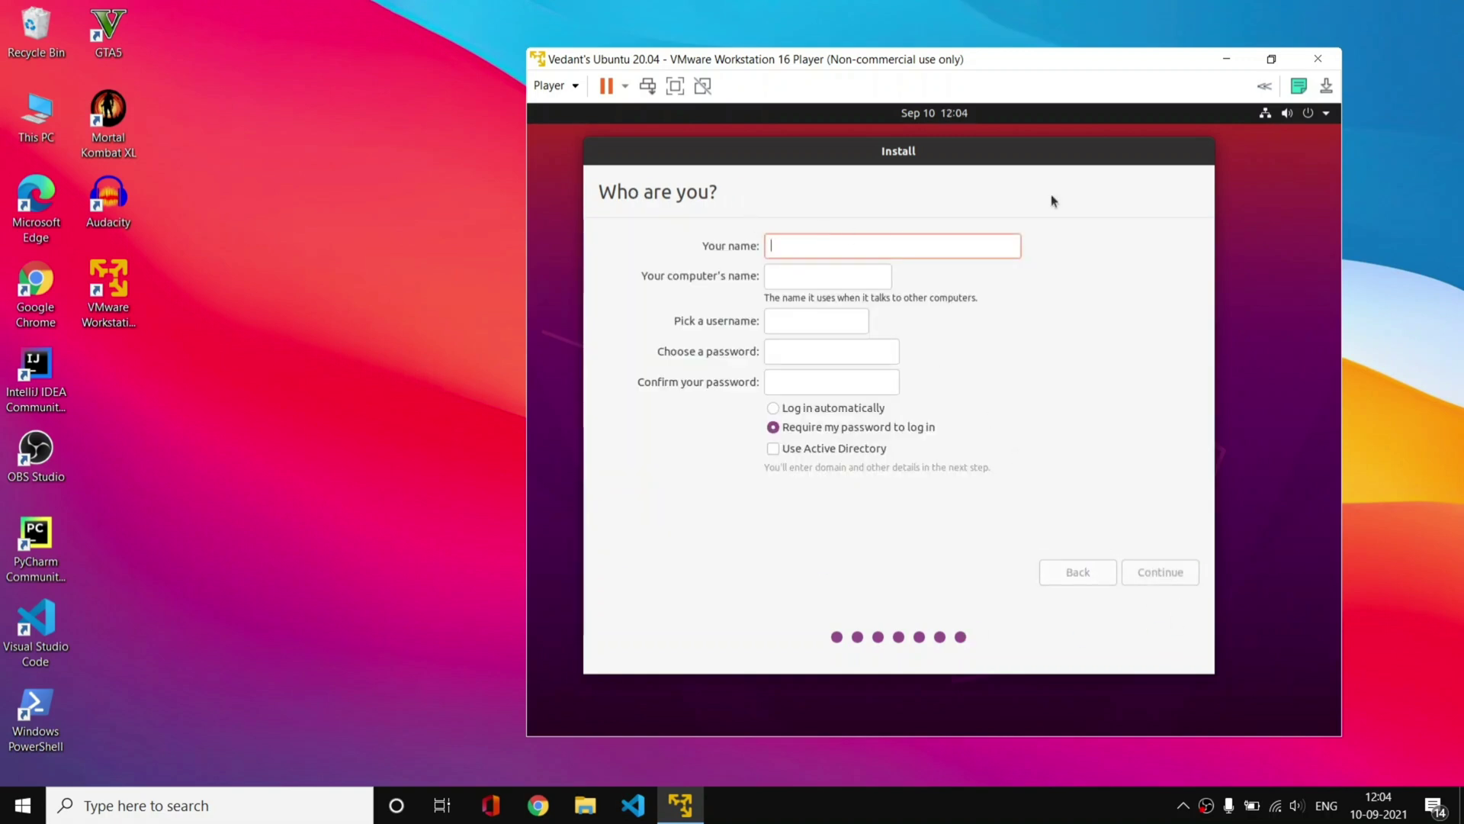
# Step: Enter the account holder's name, set the computer's name to pwv-virtual-machine, and fill in the username
pyautogui.write('Prog')
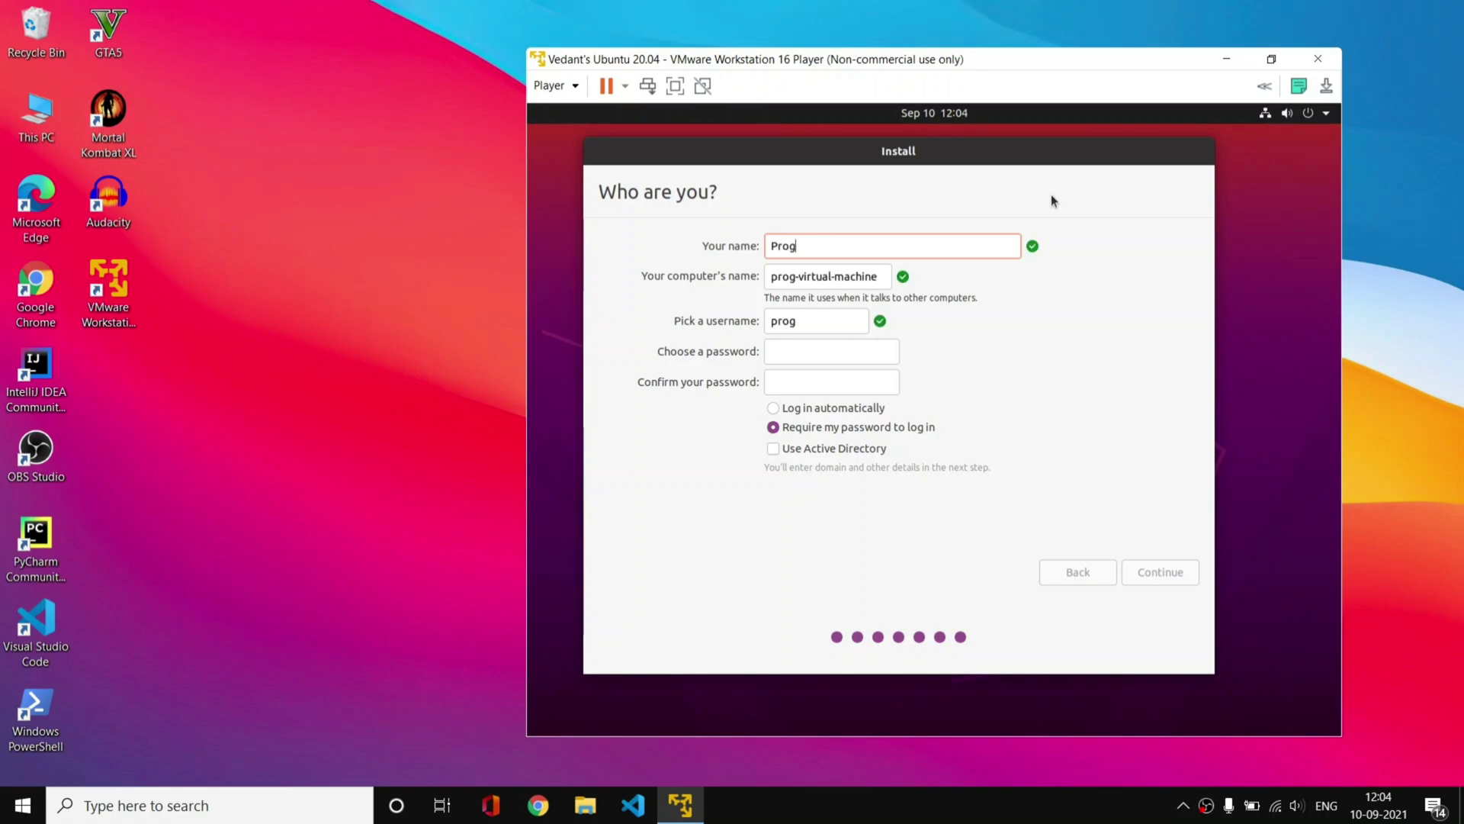
pyautogui.write('ramming with ')
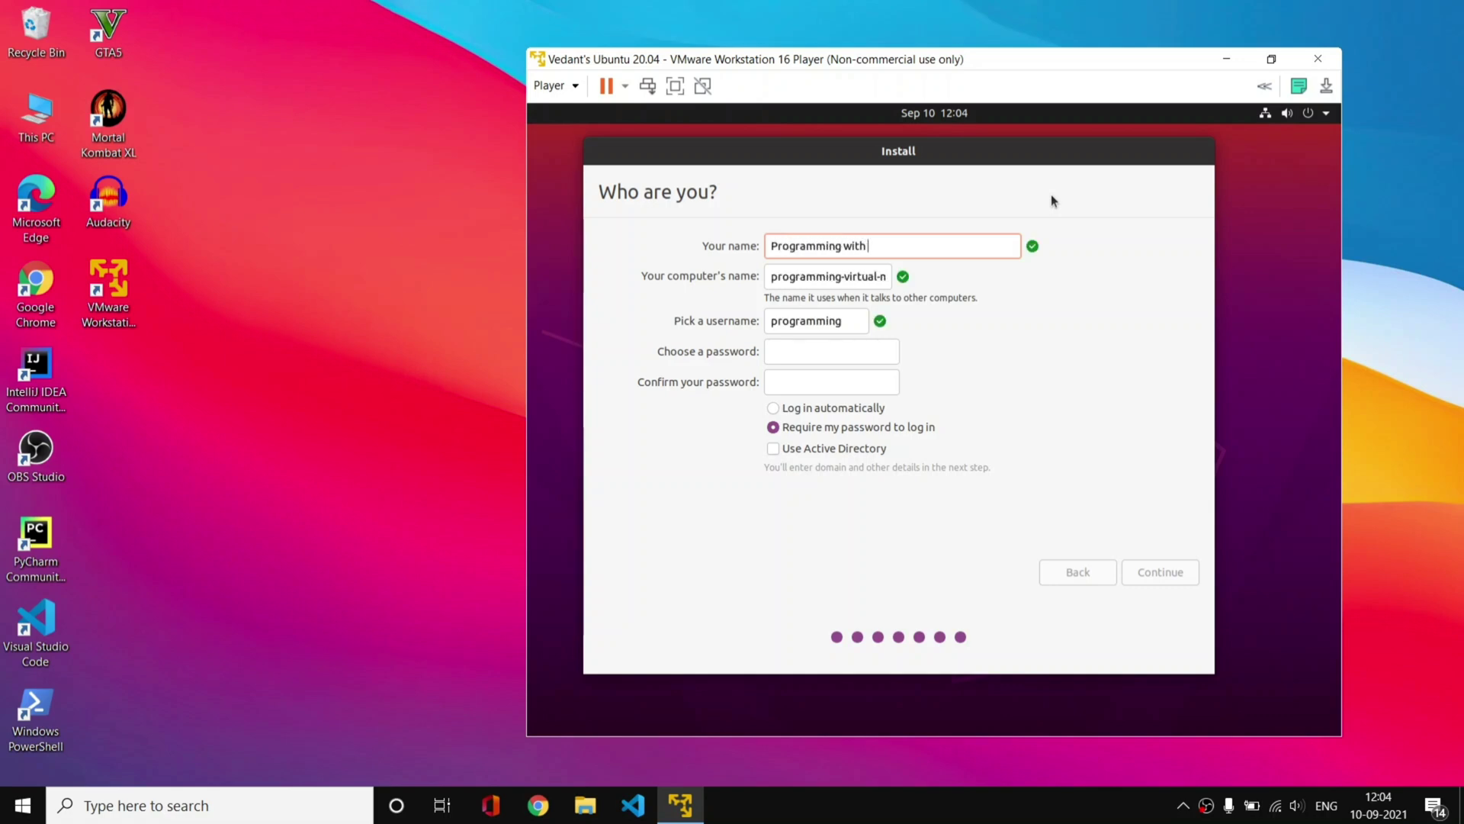
pyautogui.write('Vedant')
pyautogui.click(848, 276)
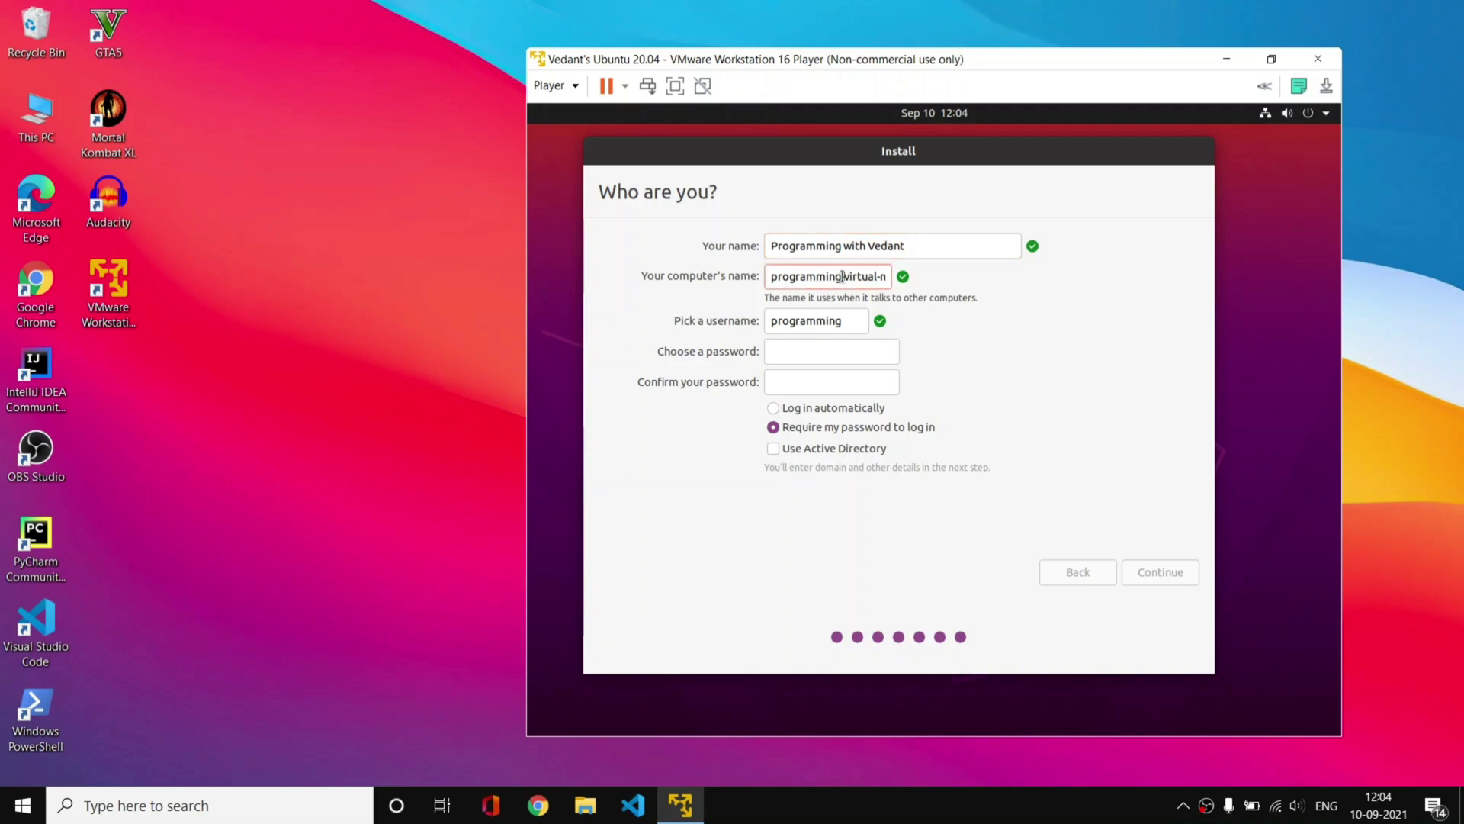
pyautogui.doubleClick(785, 276)
pyautogui.write('pwv')
pyautogui.doubleClick(838, 320)
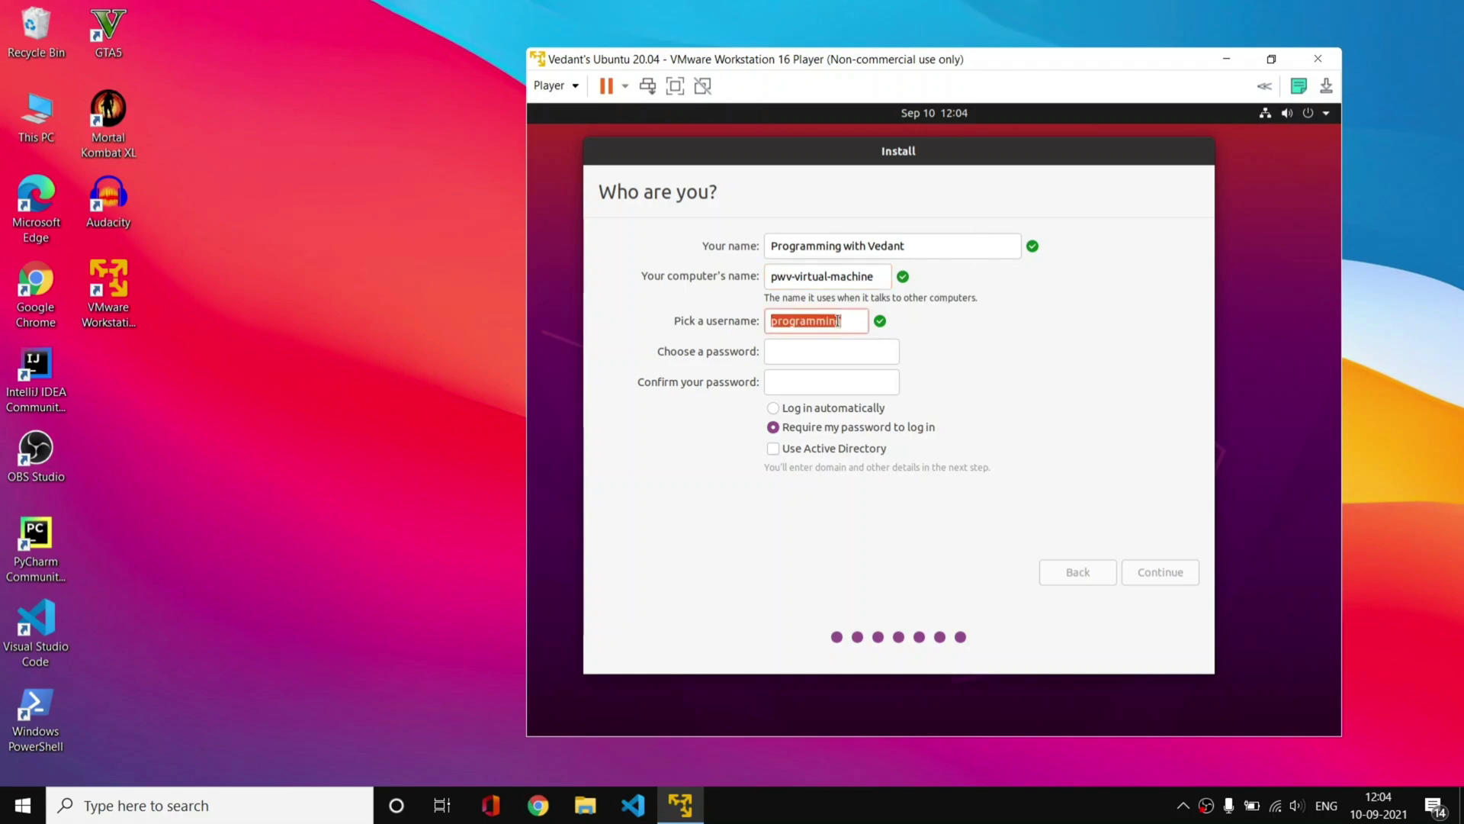
pyautogui.write('vedant')
# Step: Enter and confirm the account password, choose to log in automatically, and continue the installation
pyautogui.click(800, 354)
pyautogui.write('*******')
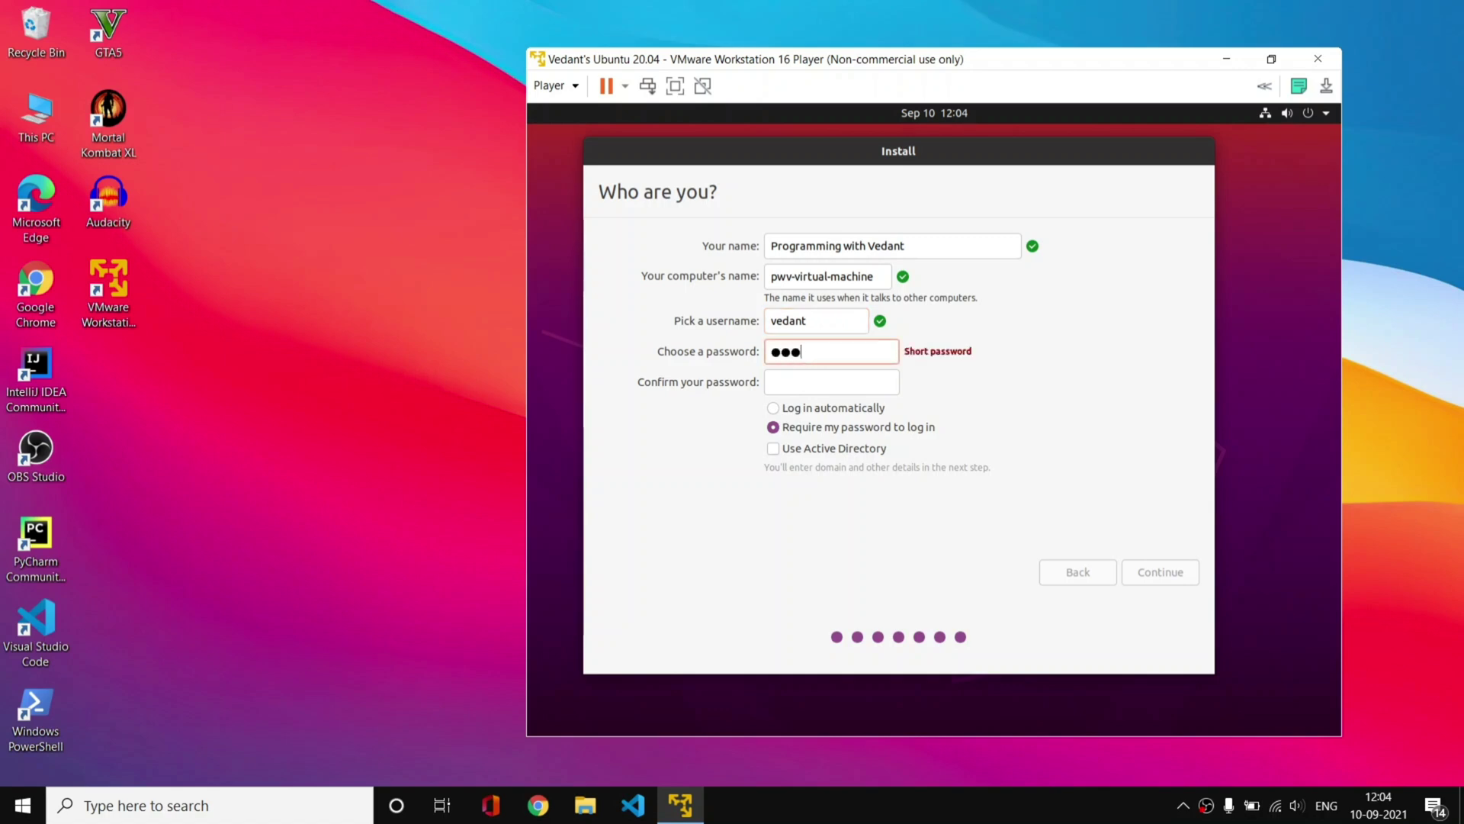
pyautogui.press('Tab')
pyautogui.write('*******')
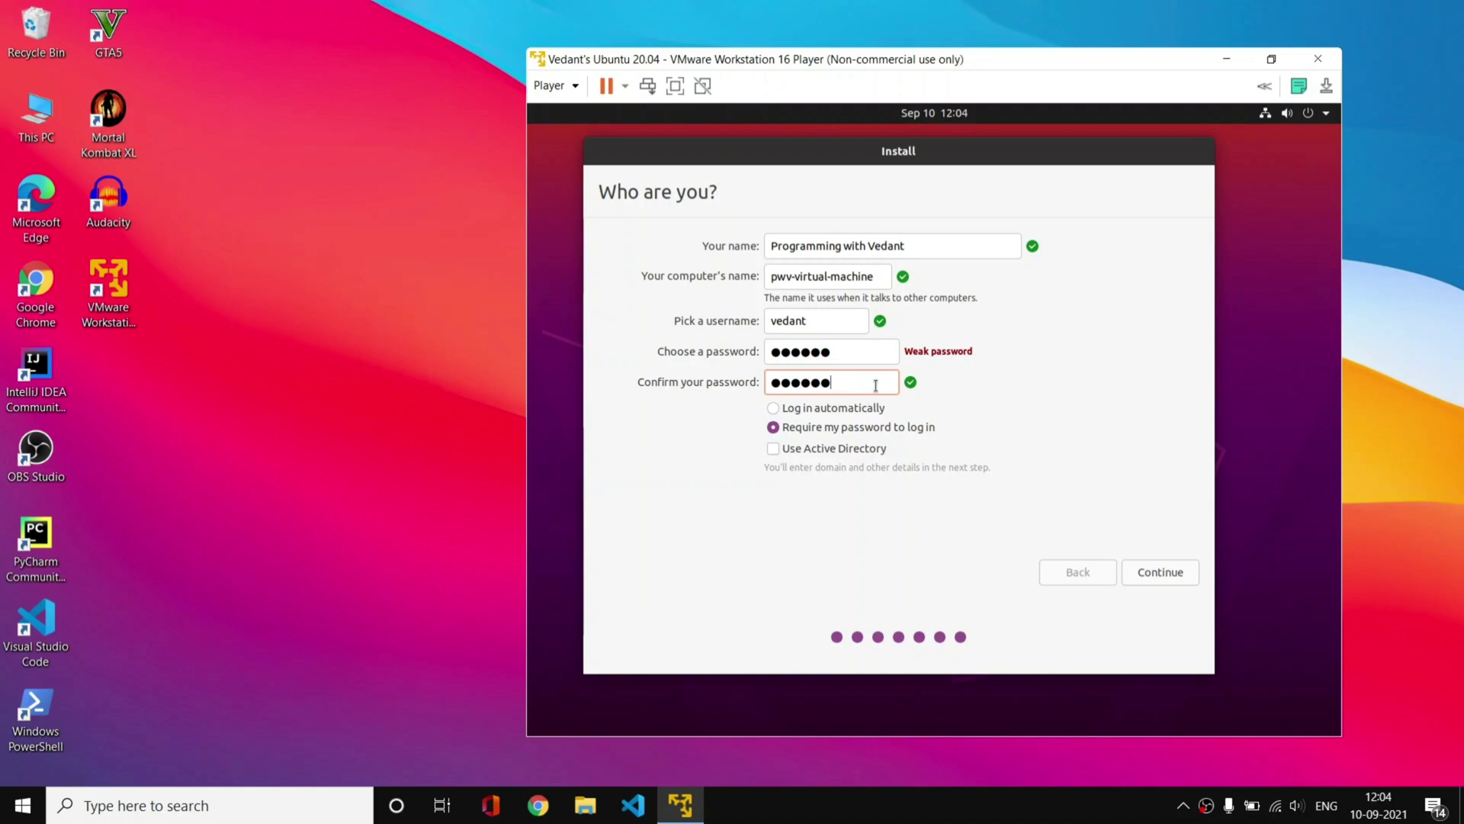
pyautogui.click(786, 408)
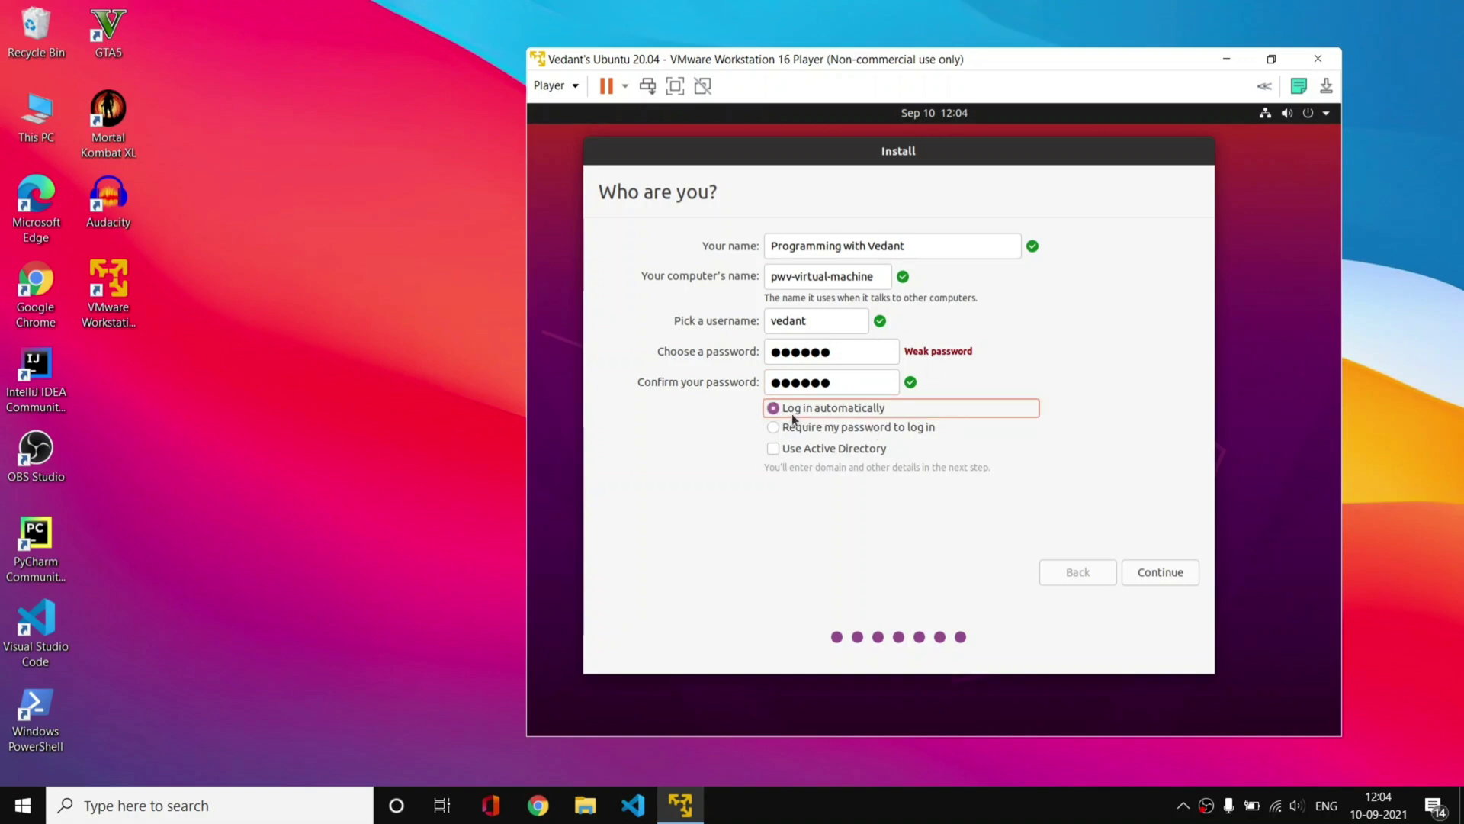
pyautogui.click(1168, 575)
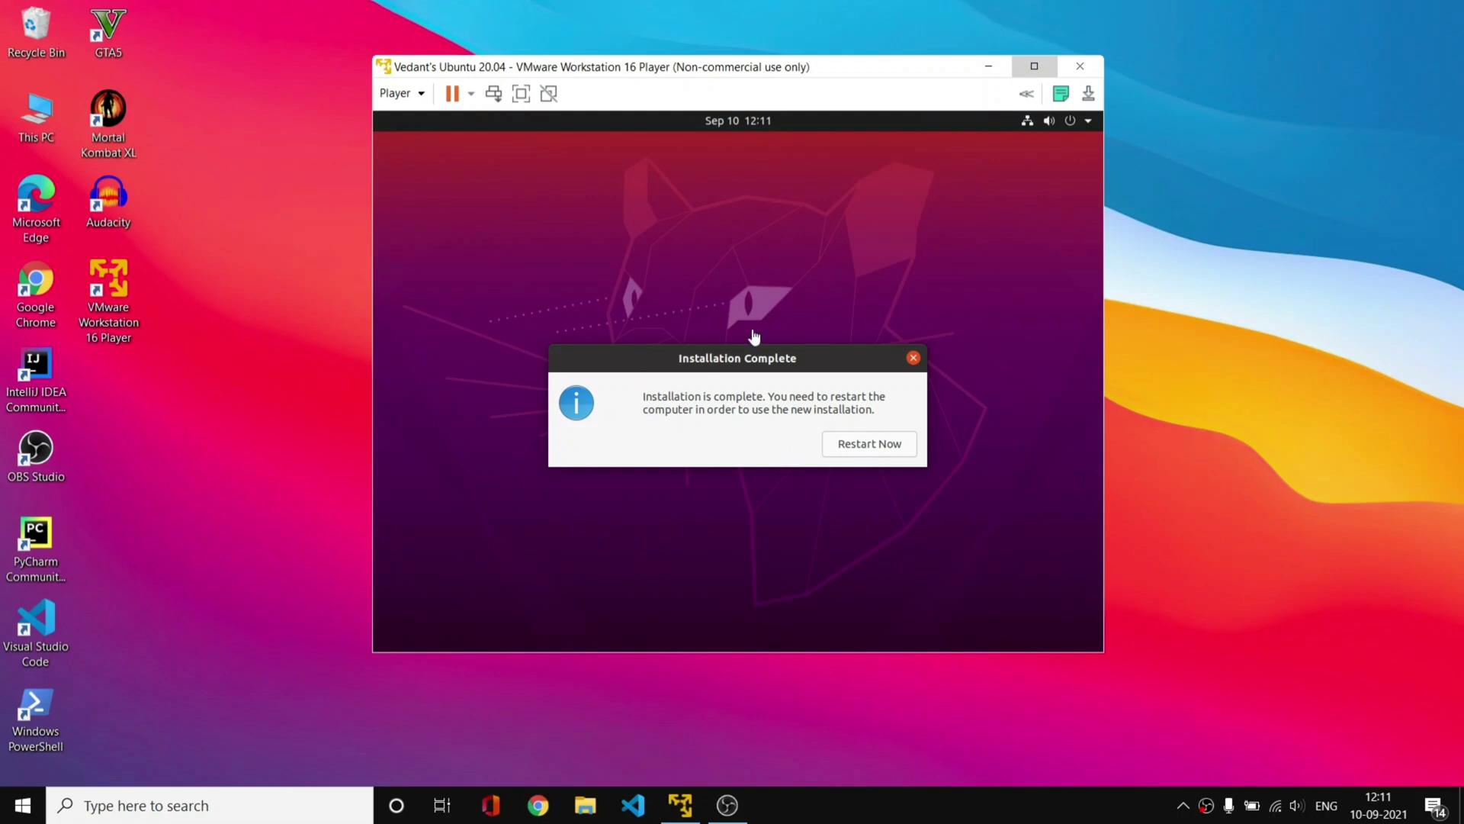
# Step: Restart the computer after the installation, maximize the virtual machine window, and continue past the installation medium prompt
pyautogui.click(889, 455)
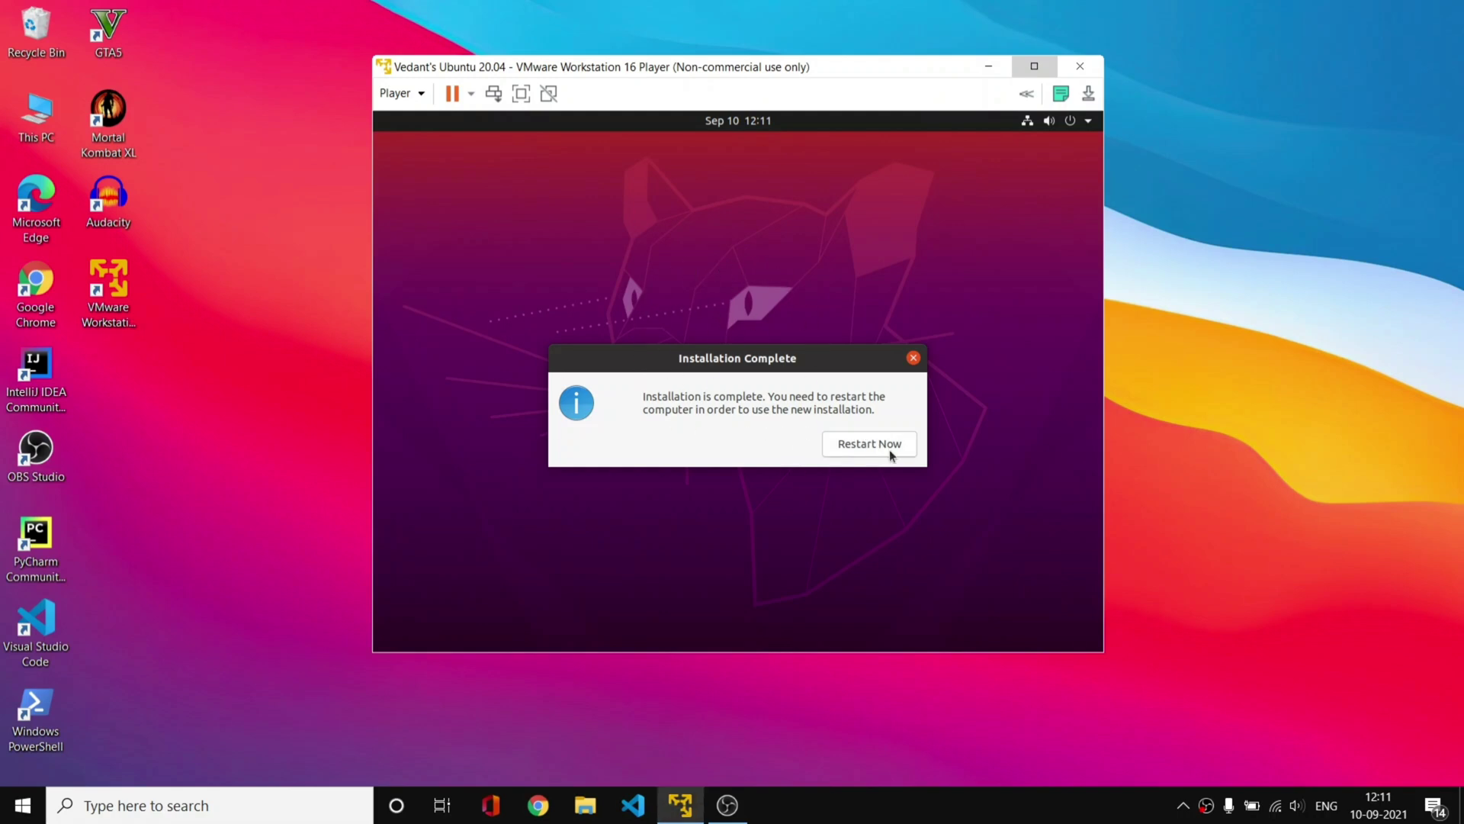
pyautogui.click(888, 445)
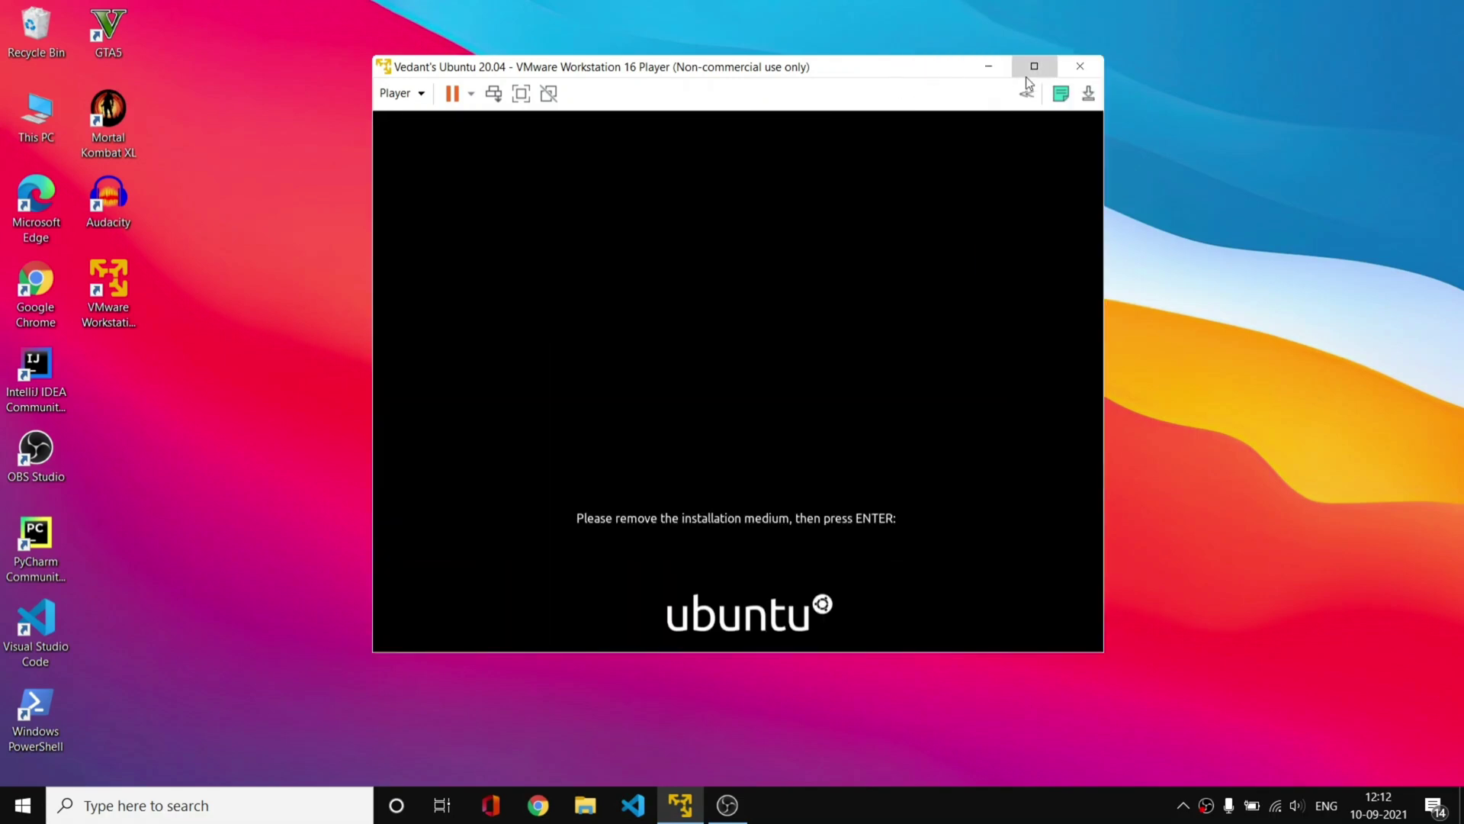
pyautogui.click(1034, 66)
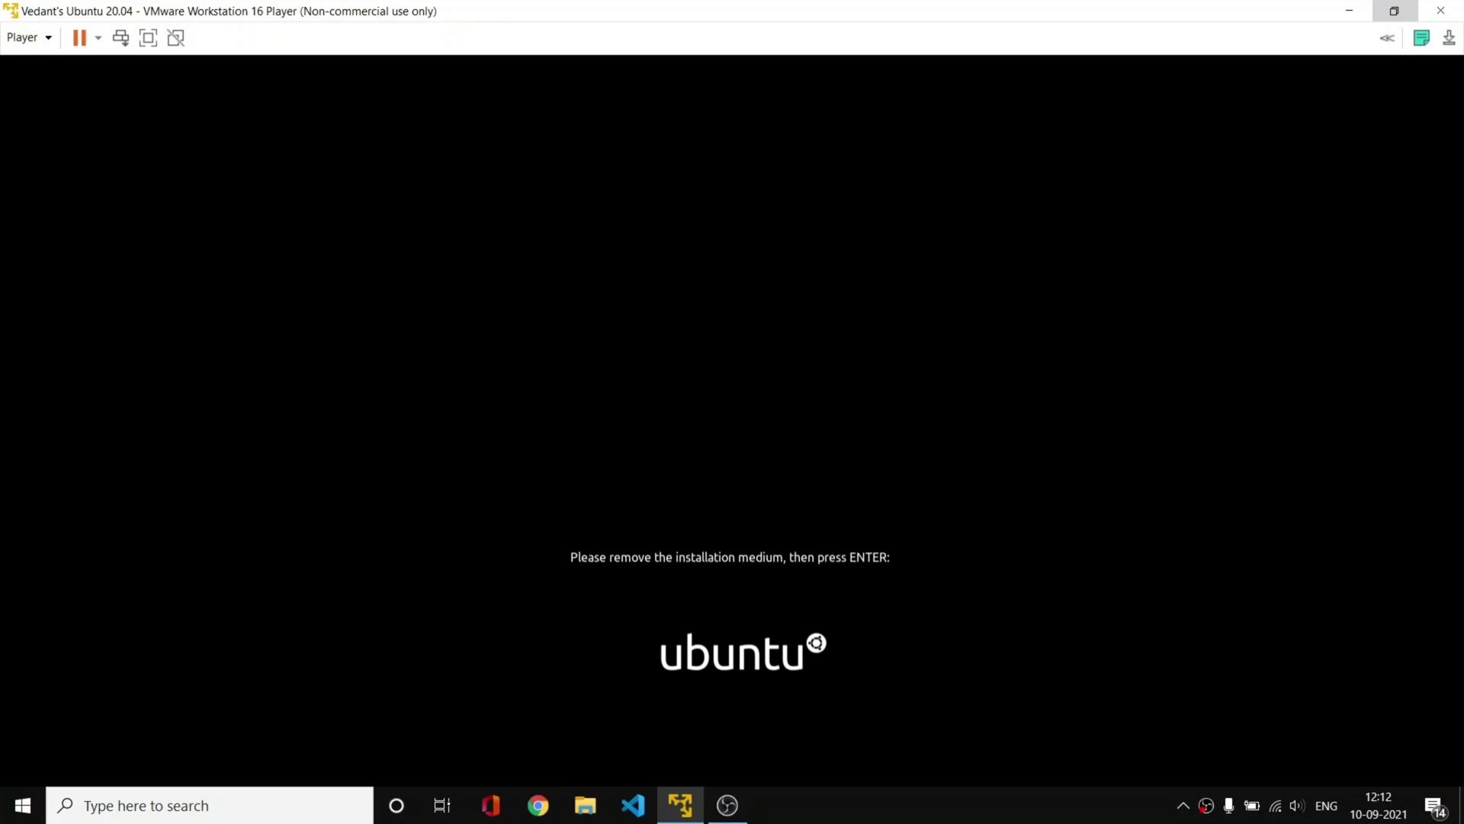
pyautogui.press('Return')
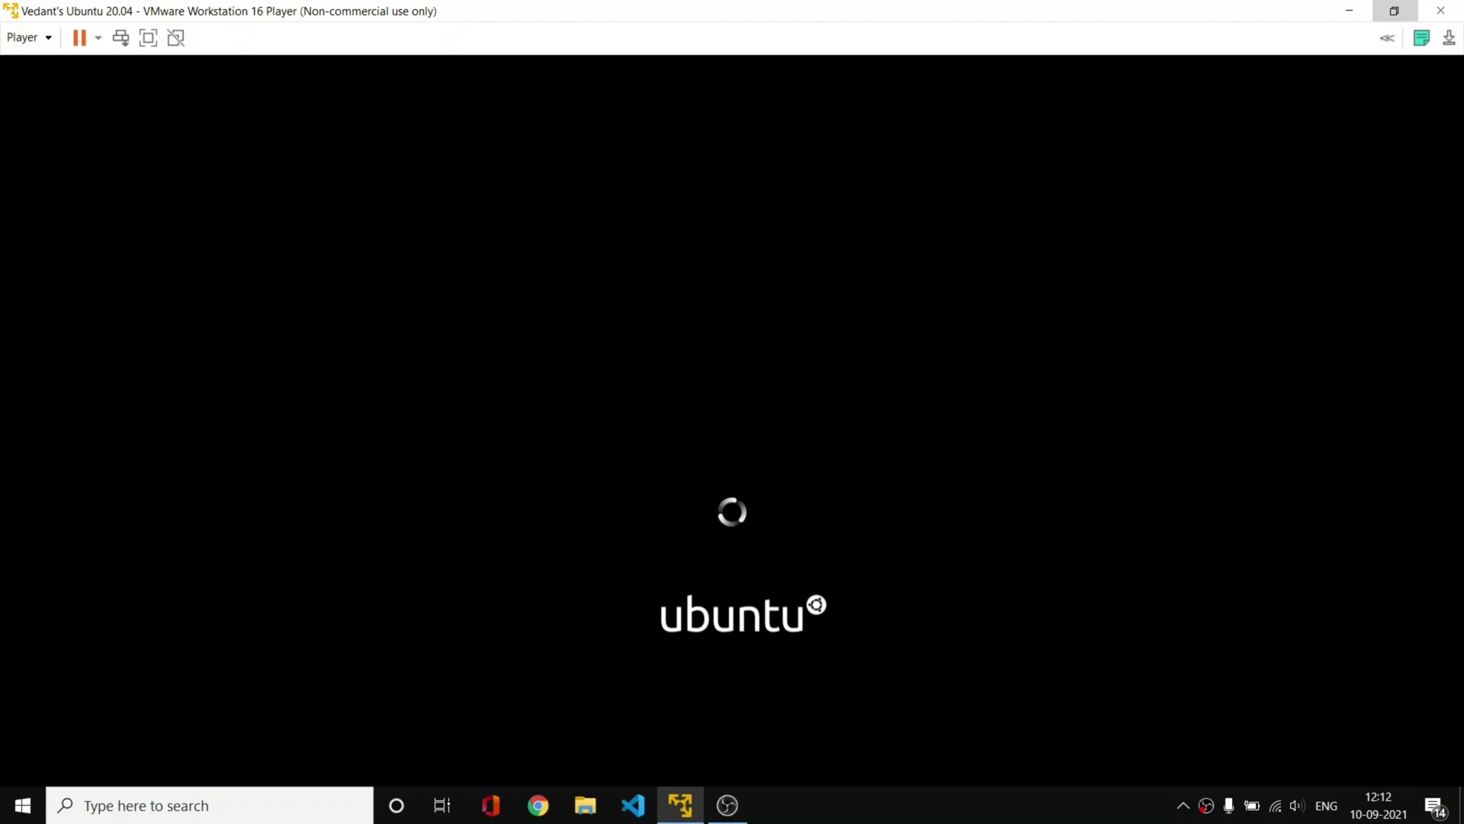
# Step: Show the virtual machine in full screen and complete the Ubuntu welcome setup without connecting online accounts or setting up Livepatch
pyautogui.click(34, 39)
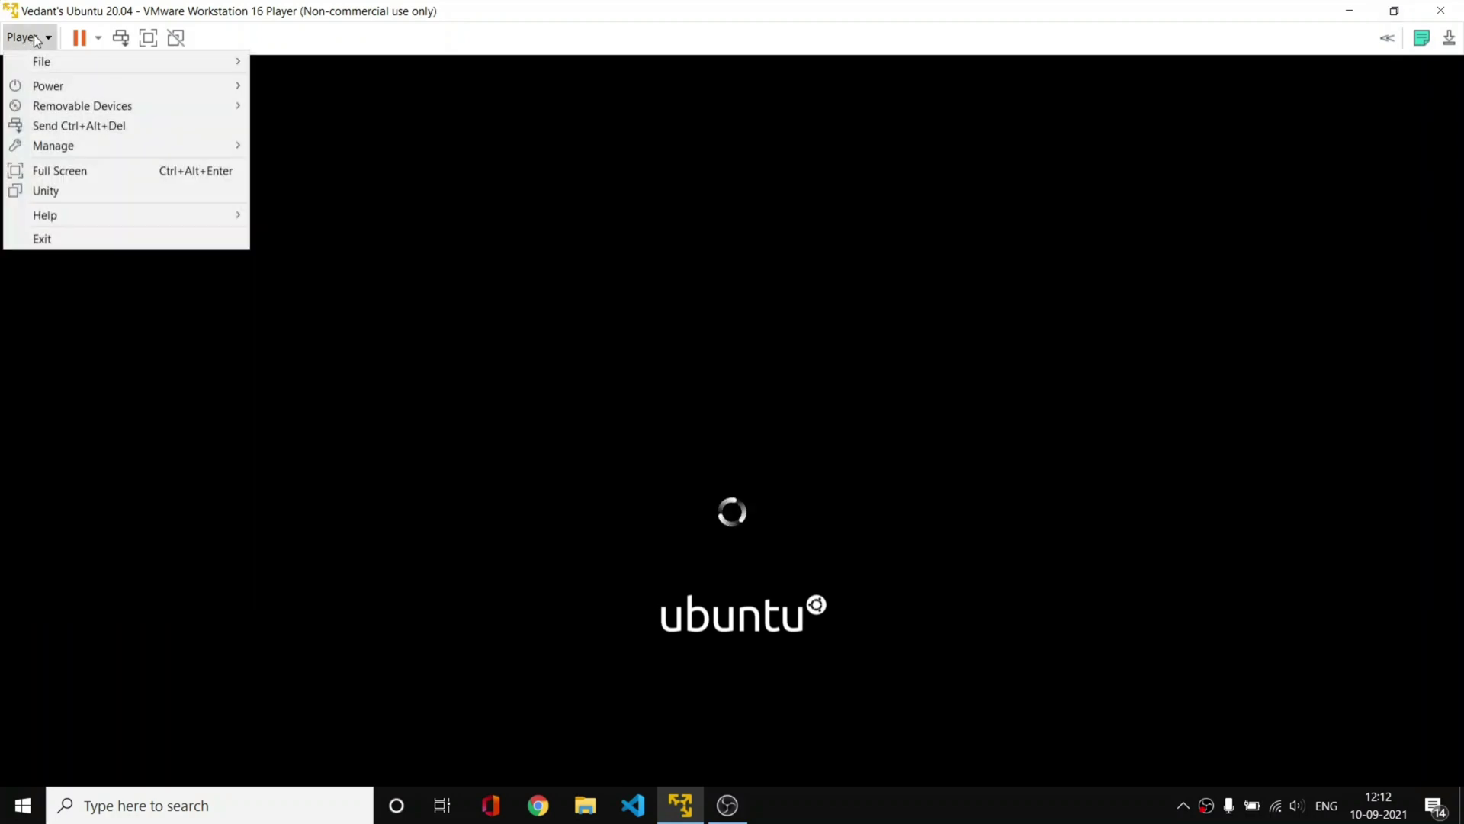
pyautogui.click(67, 173)
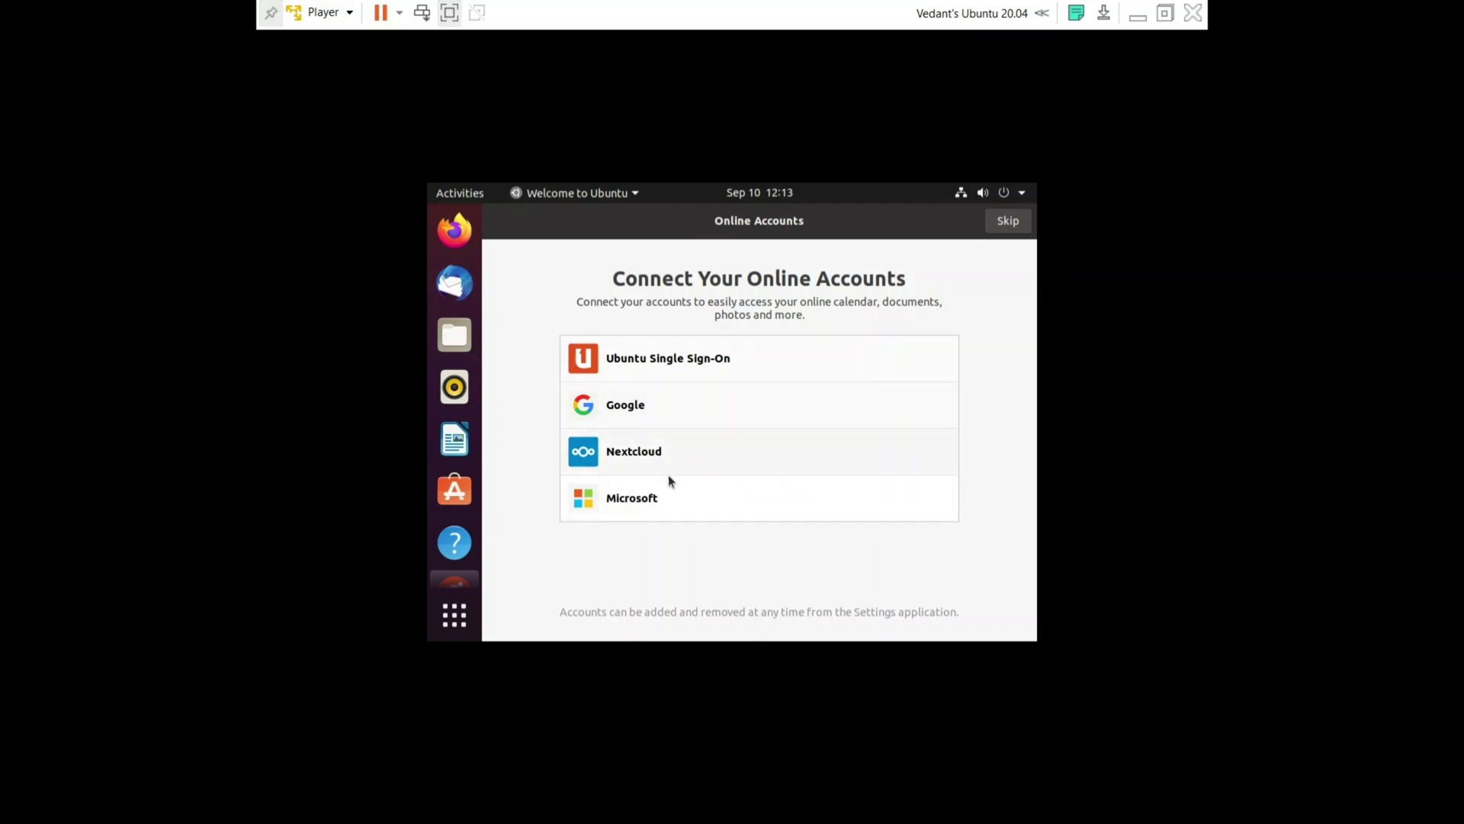
pyautogui.click(1011, 221)
pyautogui.click(1015, 225)
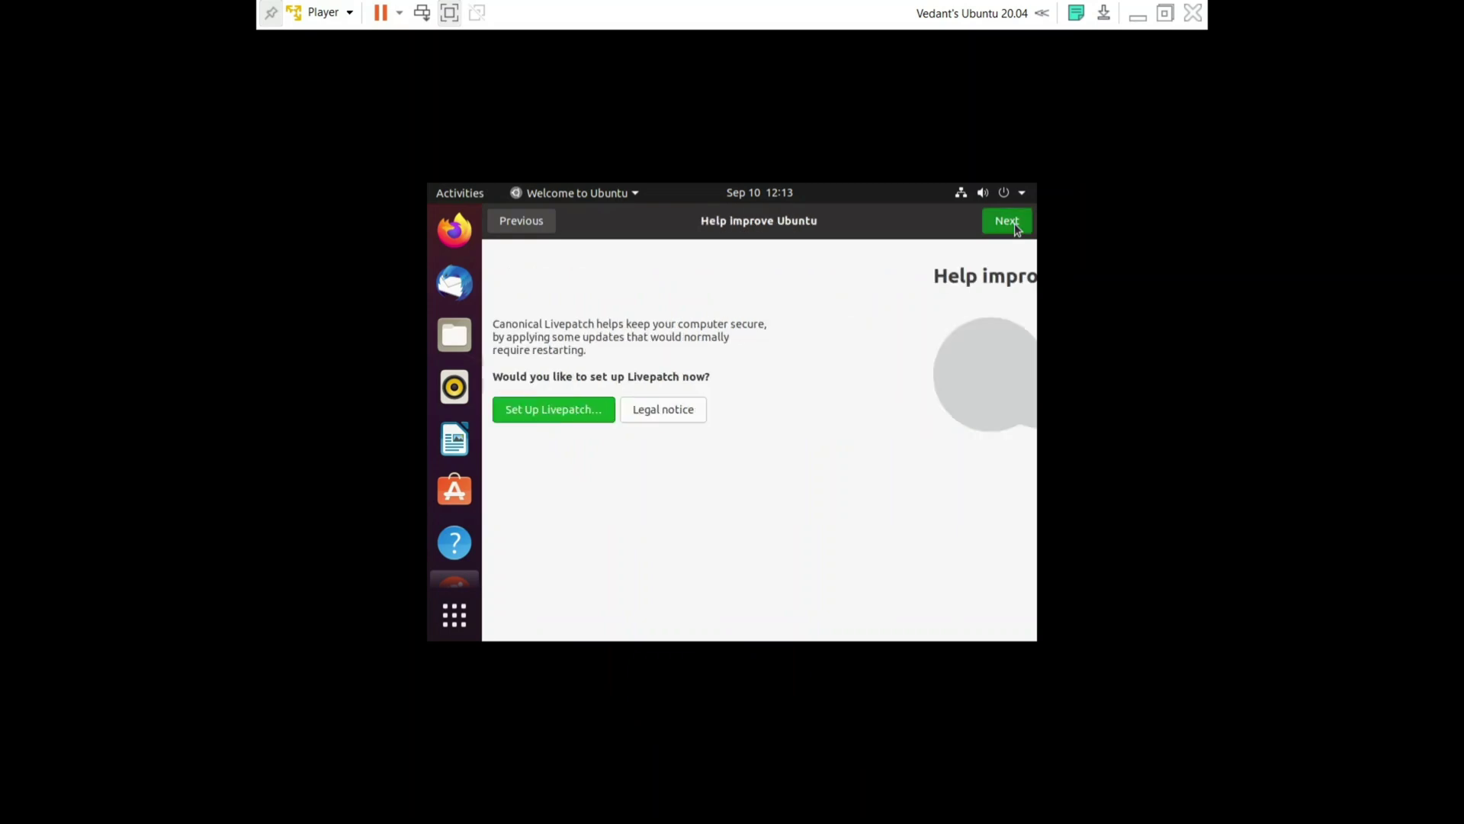
pyautogui.click(1016, 227)
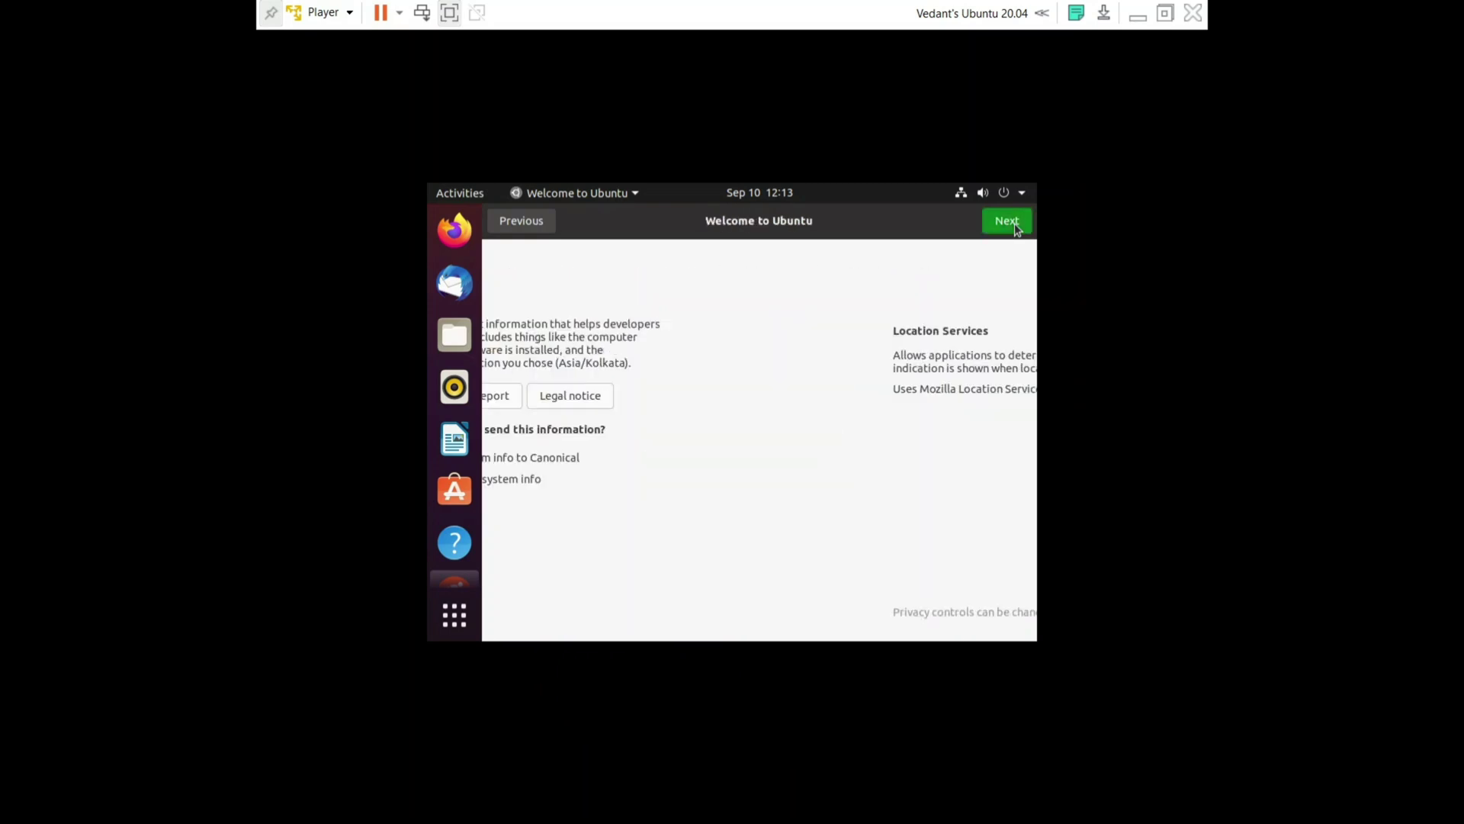
pyautogui.click(998, 221)
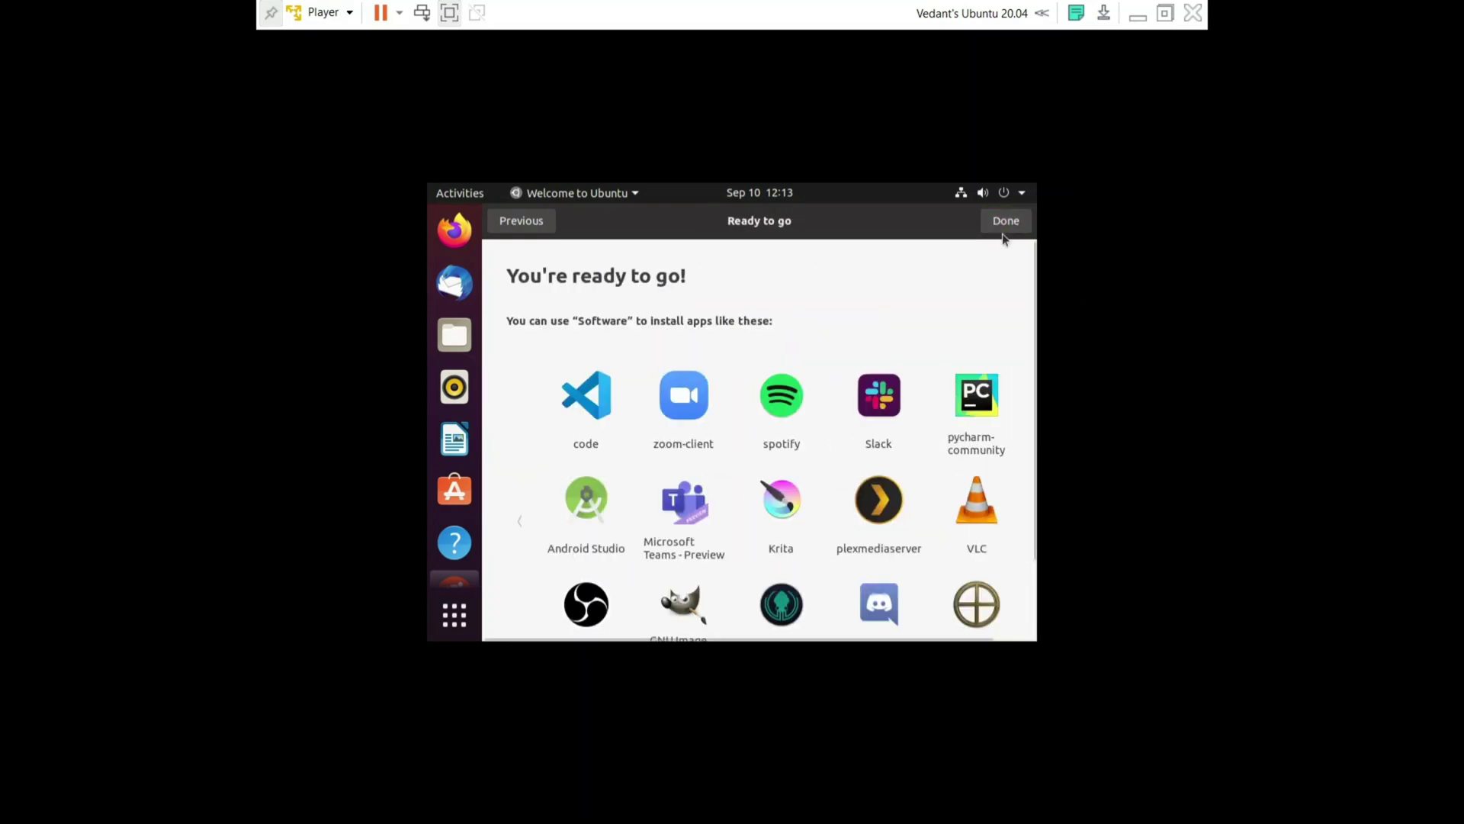
pyautogui.click(1005, 222)
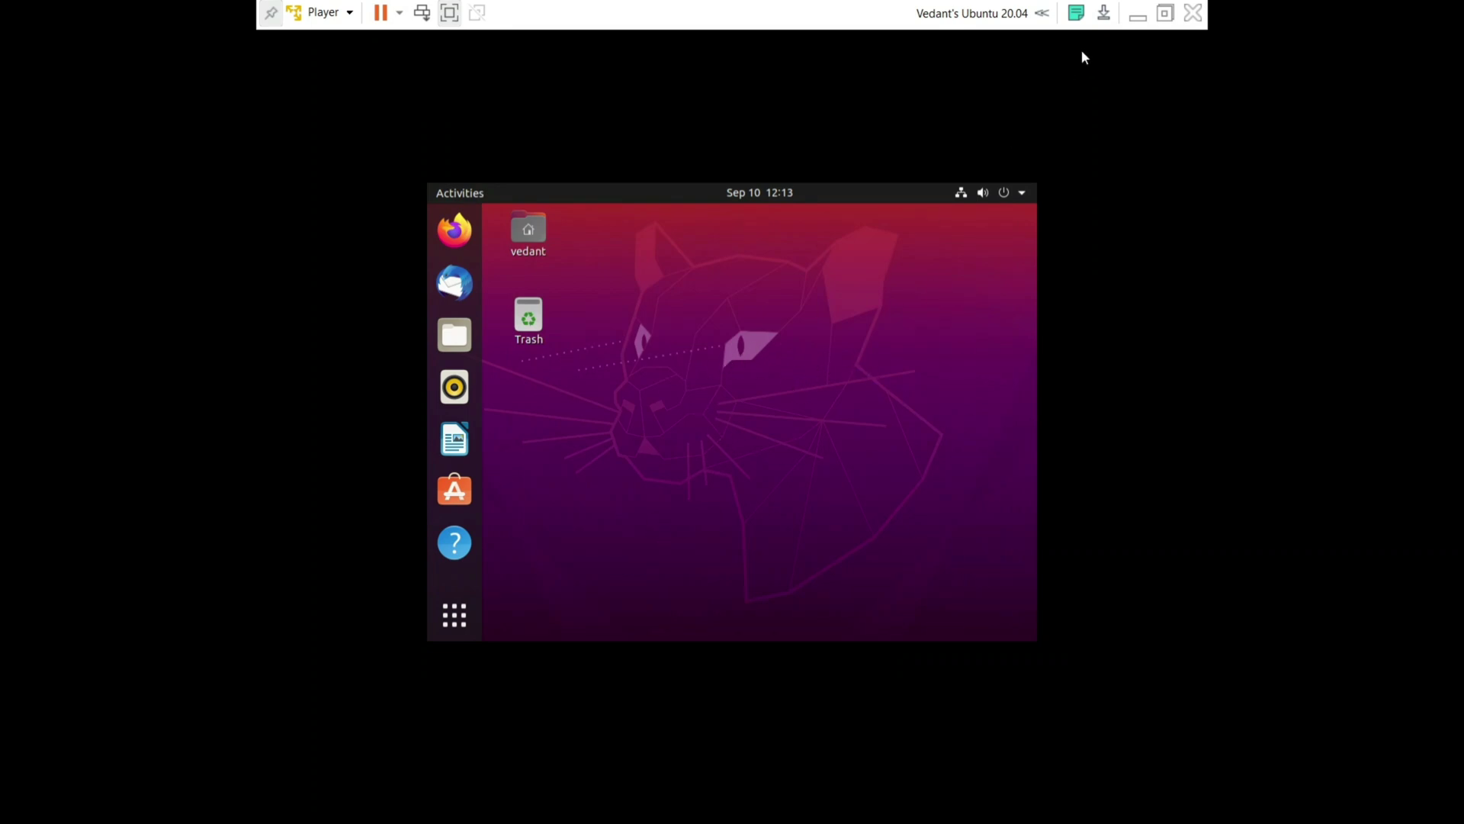
# Step: Refit the Ubuntu desktop by leaving full screen, restoring and maximizing the window, and returning to full screen
pyautogui.click(1164, 13)
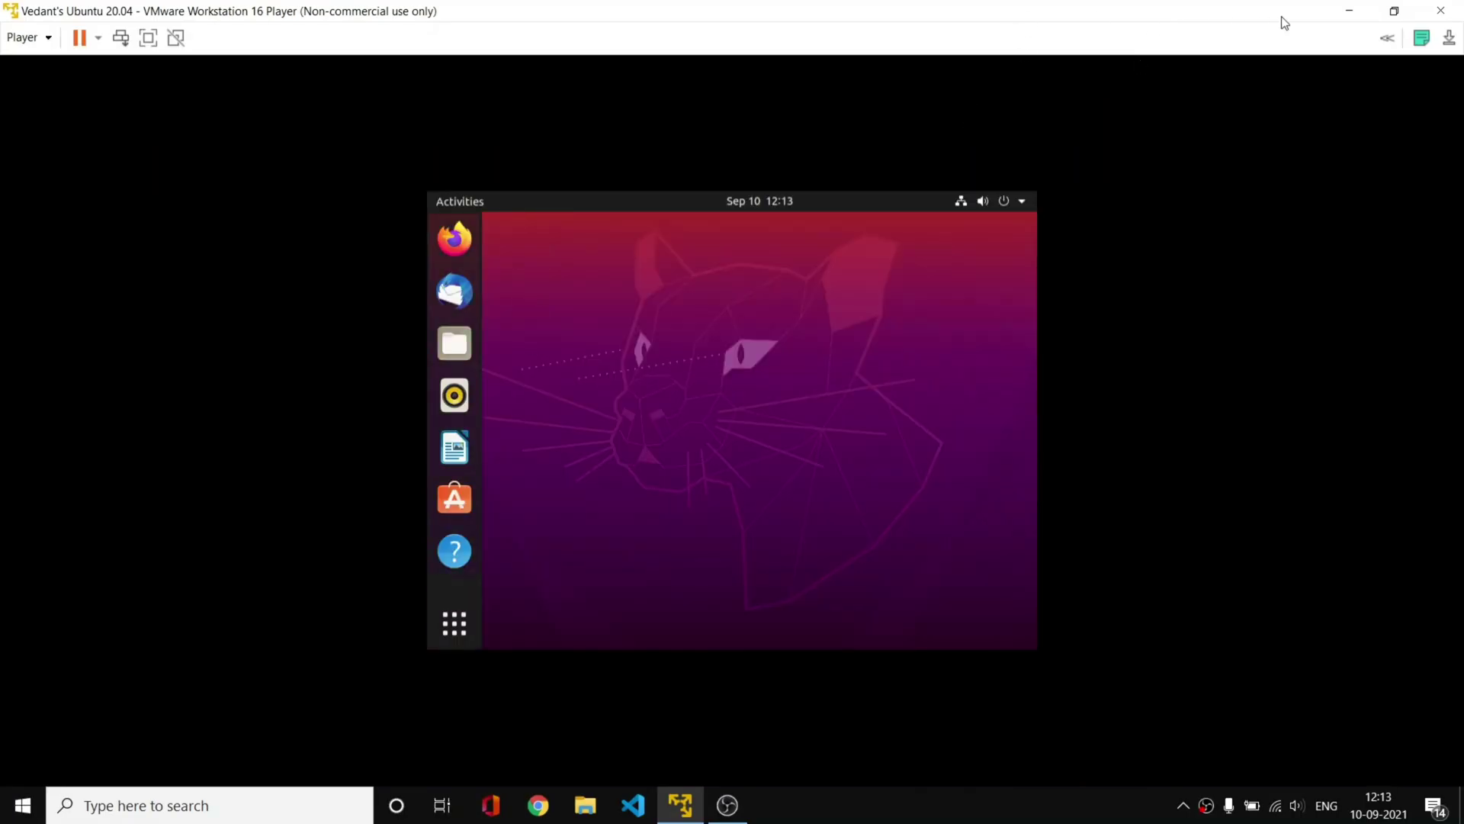
pyautogui.click(1394, 11)
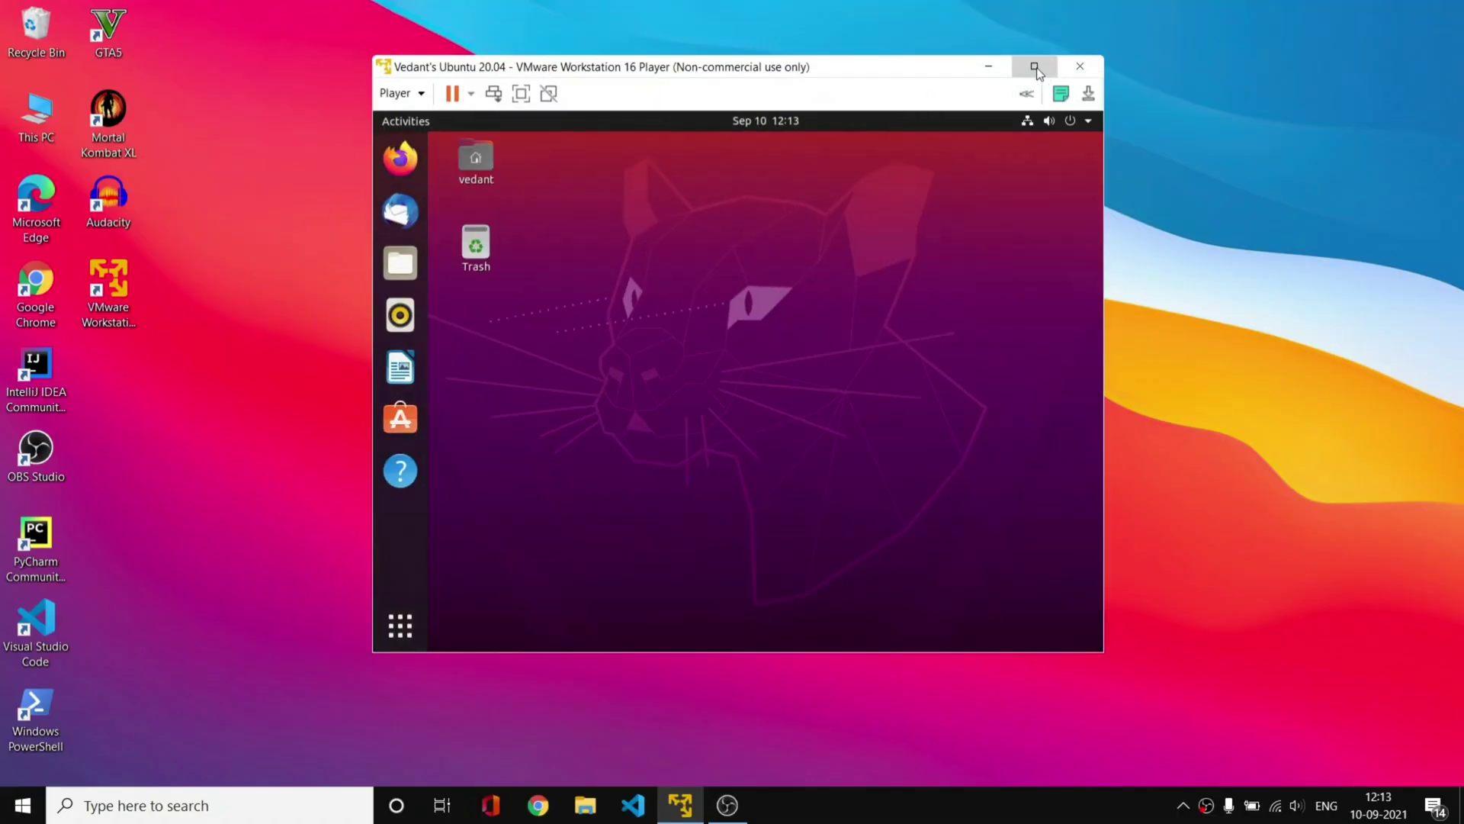
pyautogui.click(1034, 67)
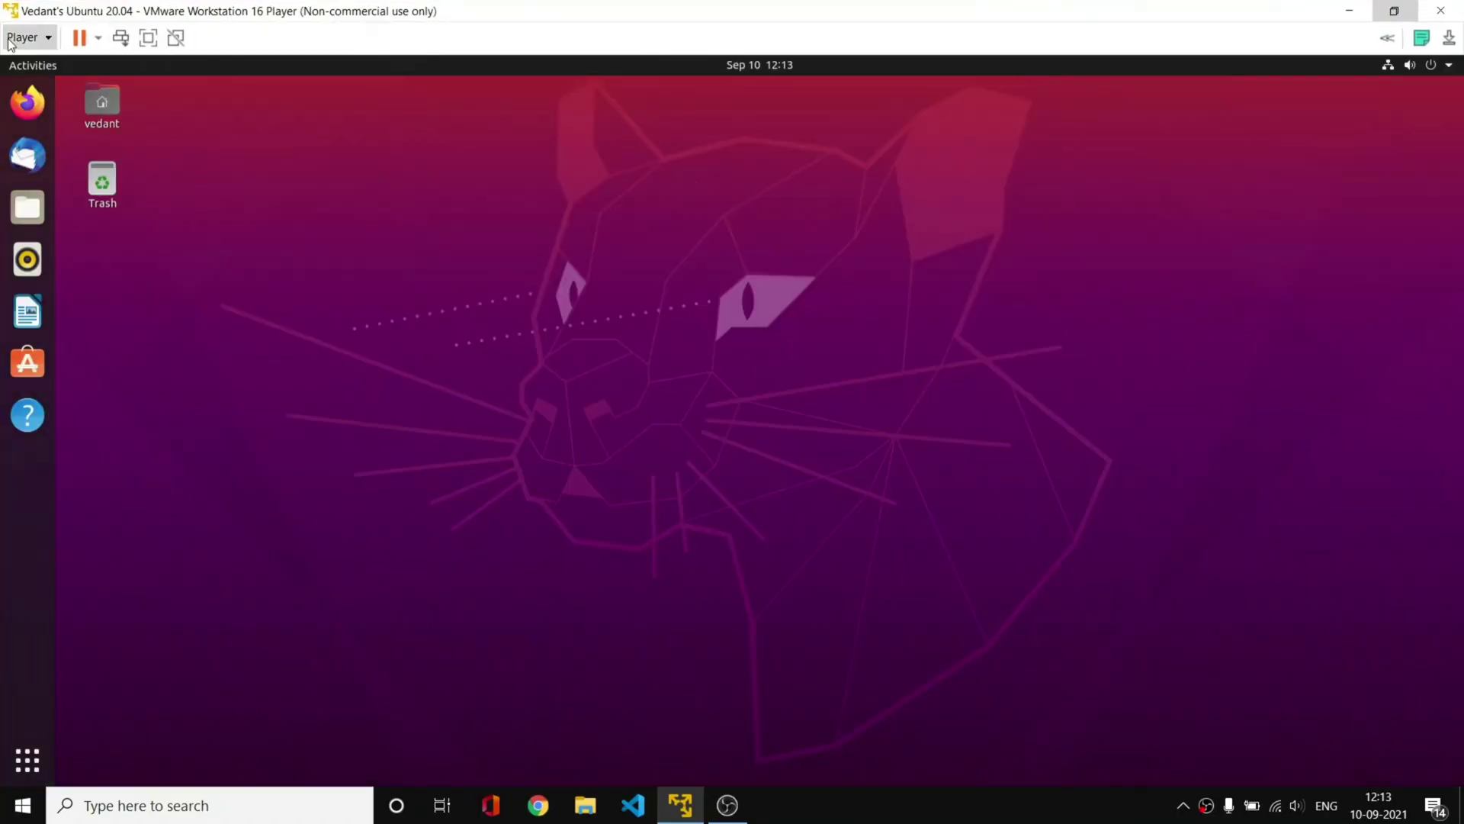
pyautogui.click(148, 37)
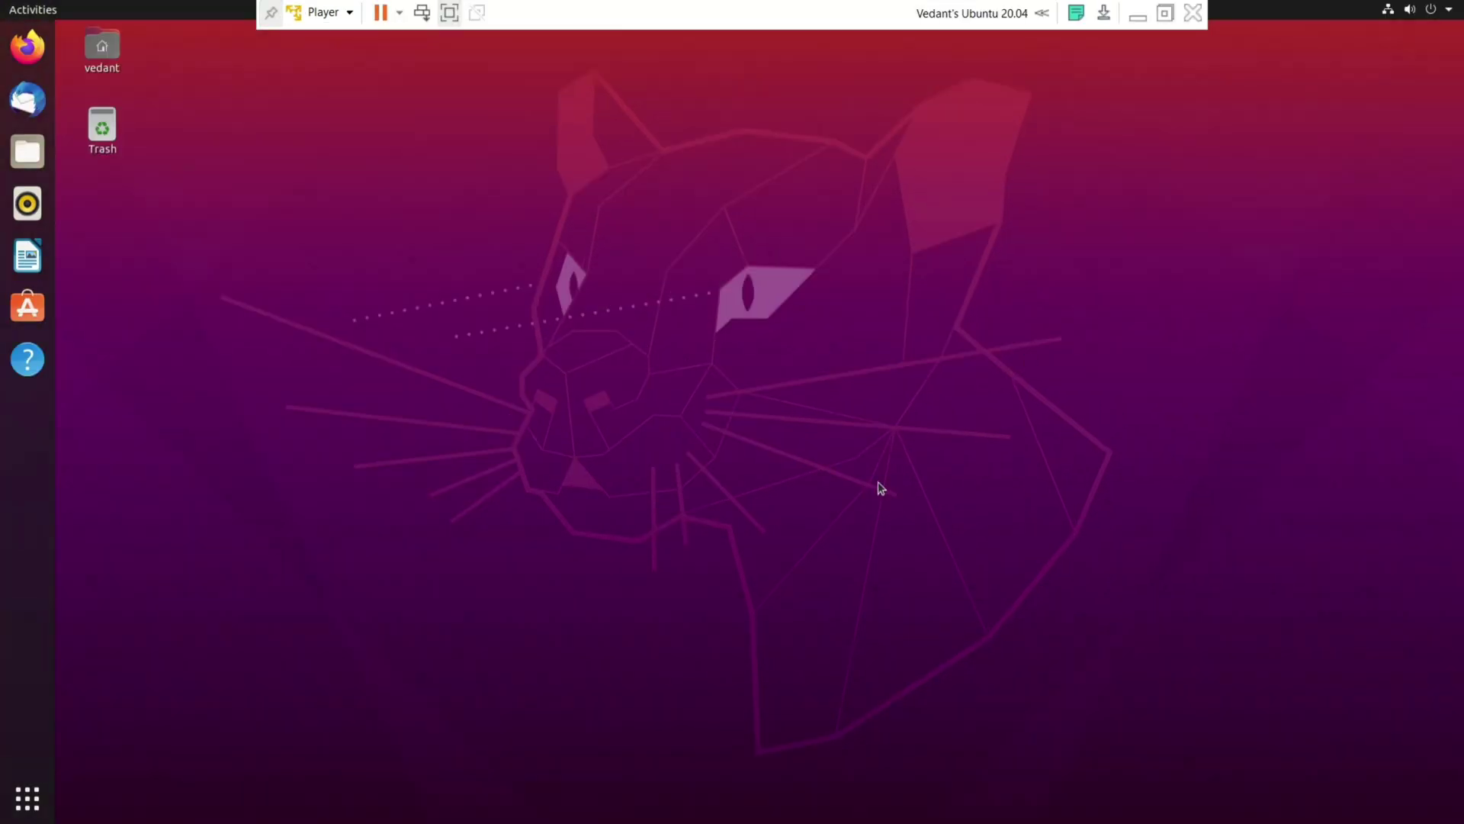